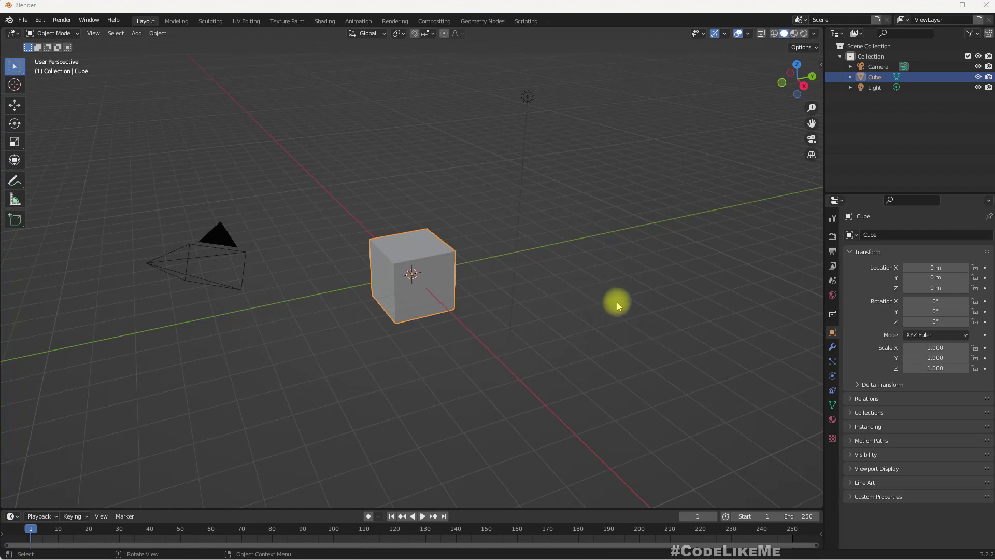
# Delete the default cube and add a mesh circle at the scene's origin
pyautogui.rightClick(649, 314)
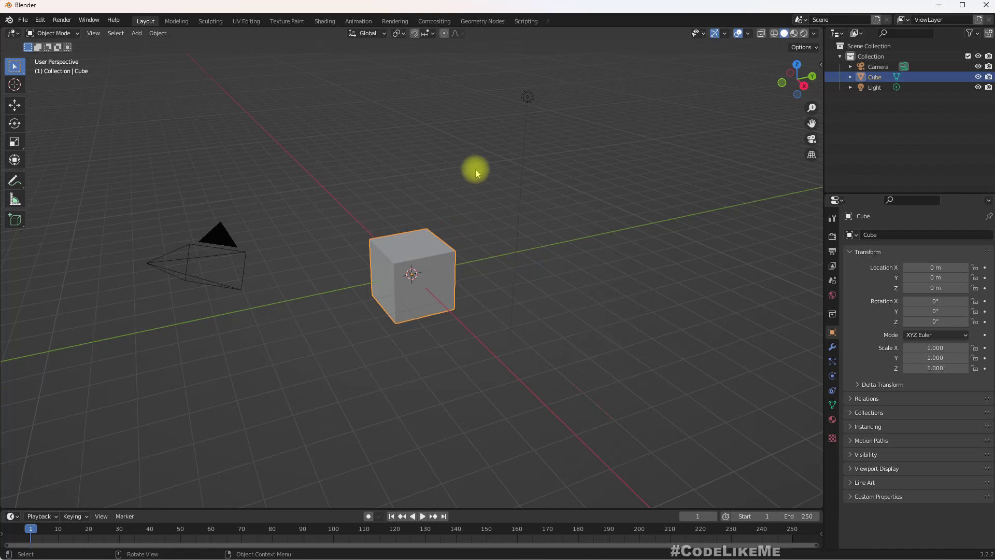
pyautogui.moveTo(475, 169); pyautogui.dragTo(442, 238, button='middle')
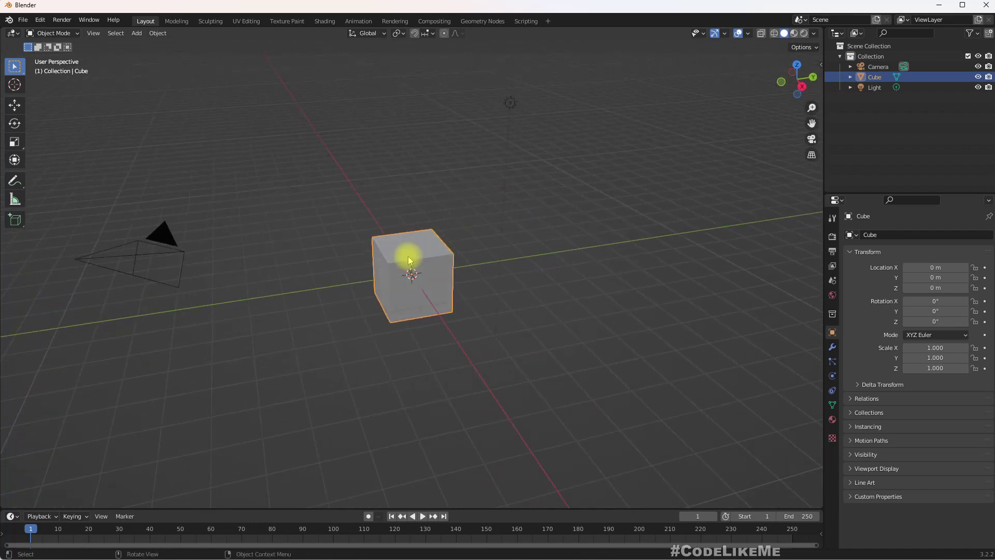
pyautogui.press('Delete')
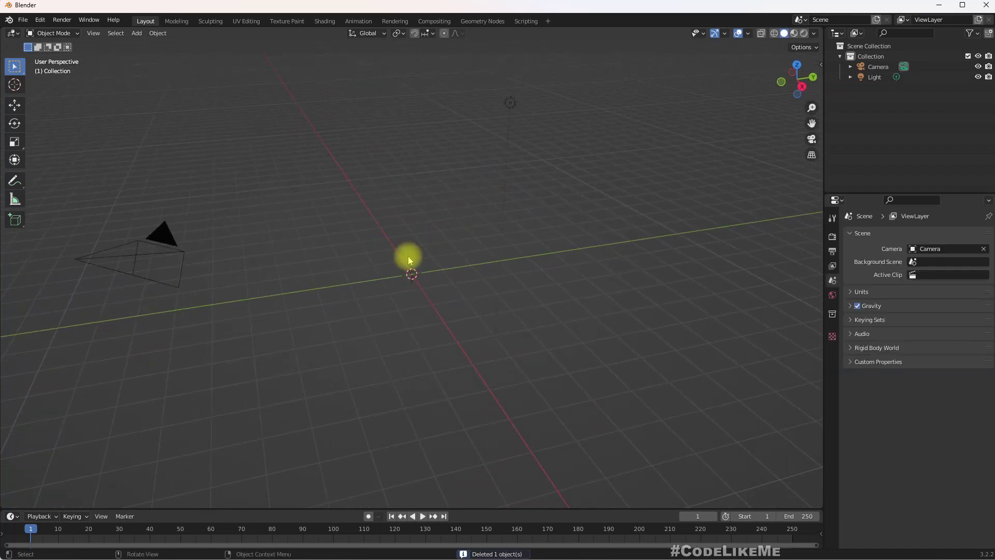
pyautogui.hotkey('shift', 'a')
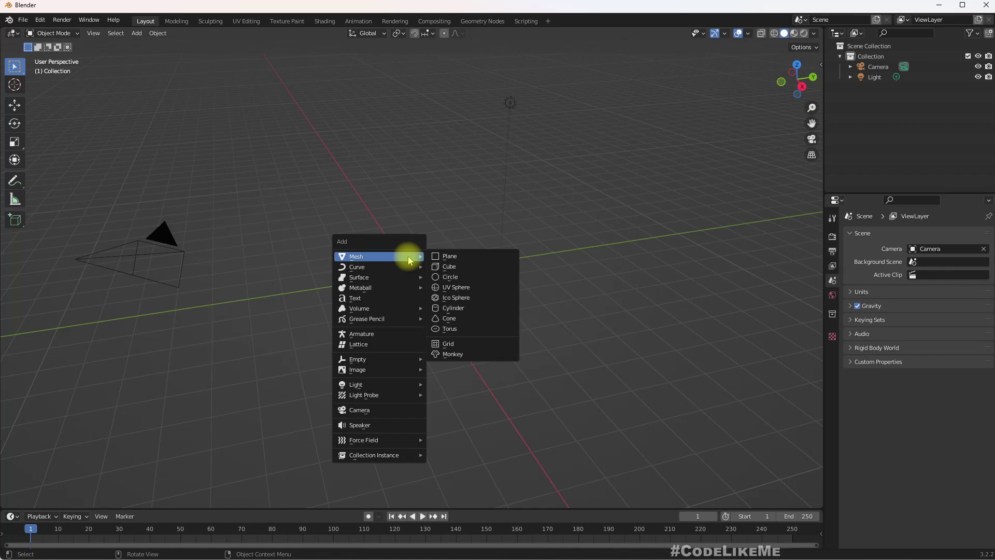
pyautogui.click(463, 280)
pyautogui.moveTo(571, 284); pyautogui.dragTo(581, 302, button='middle')
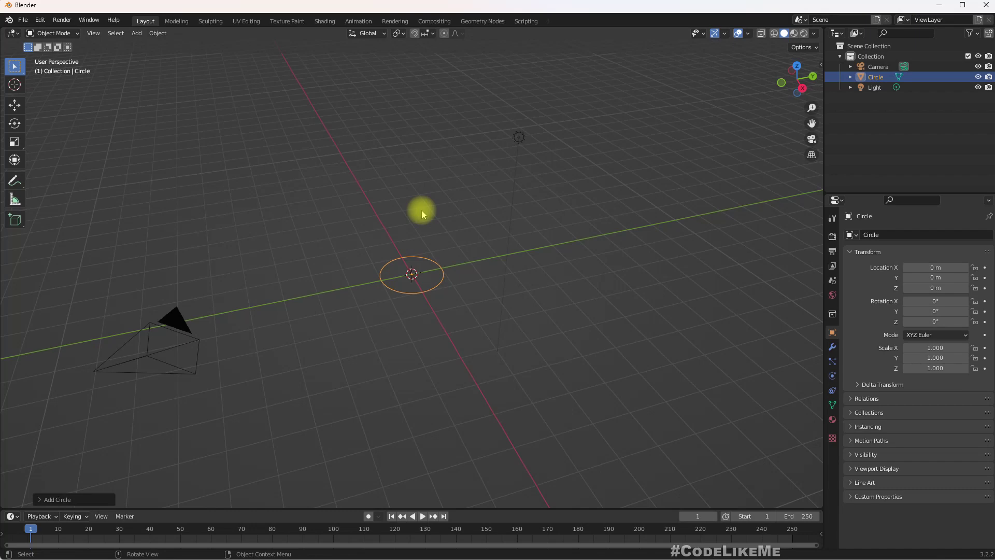
# Rotate the circle 90° about the global X axis so it stands upright in the front view
pyautogui.press('KP_1')
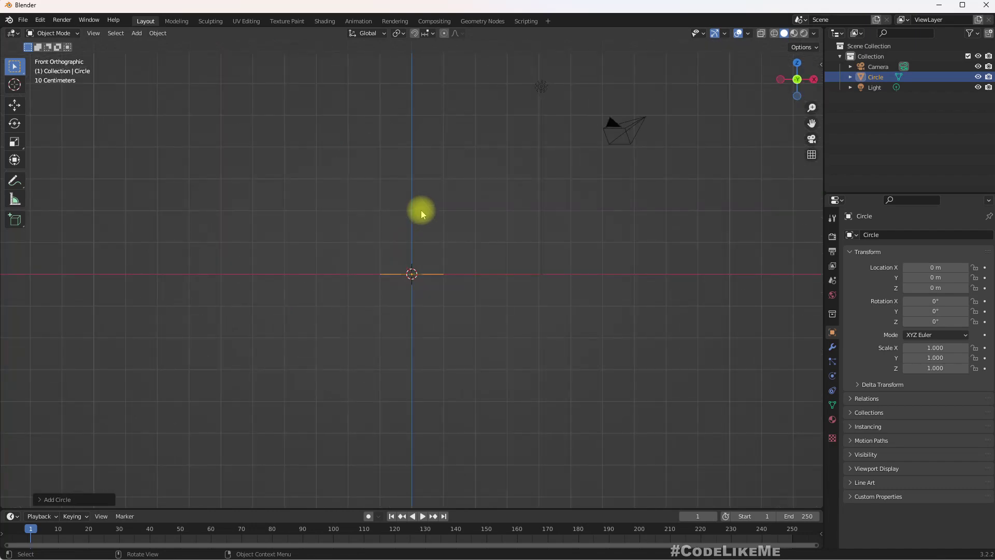
pyautogui.press('r')
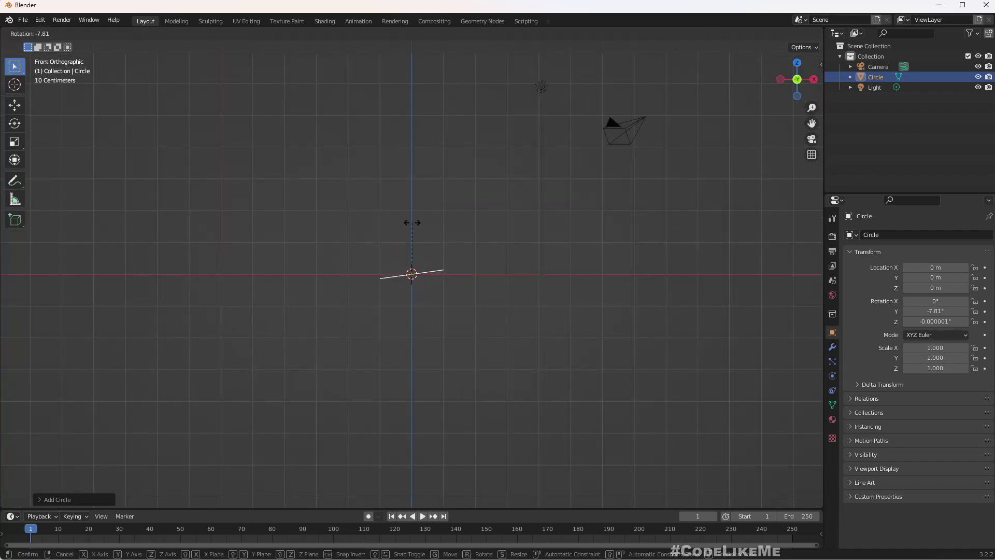
pyautogui.write('yx')
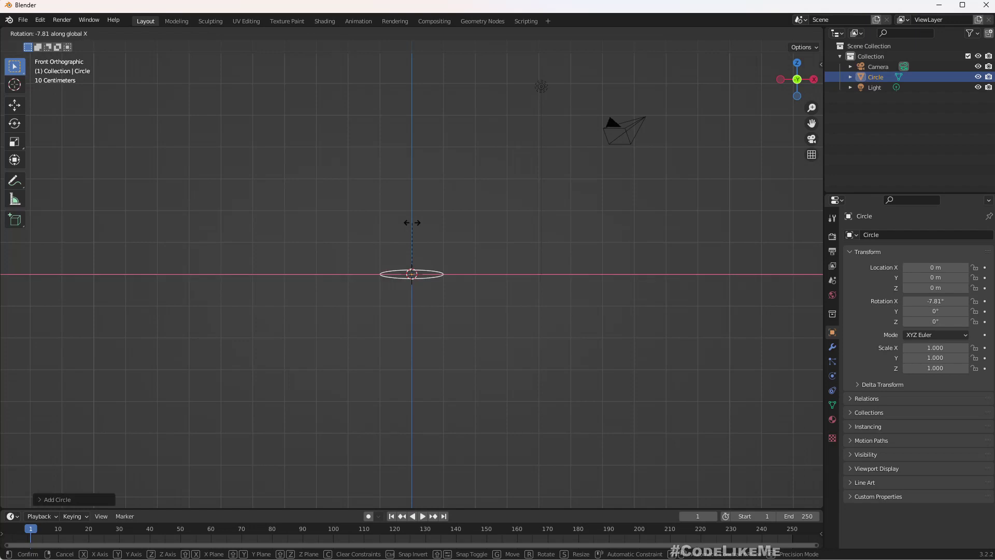
pyautogui.write('90')
pyautogui.click(412, 222)
pyautogui.click(427, 286)
pyautogui.scroll(4, 424, 314)
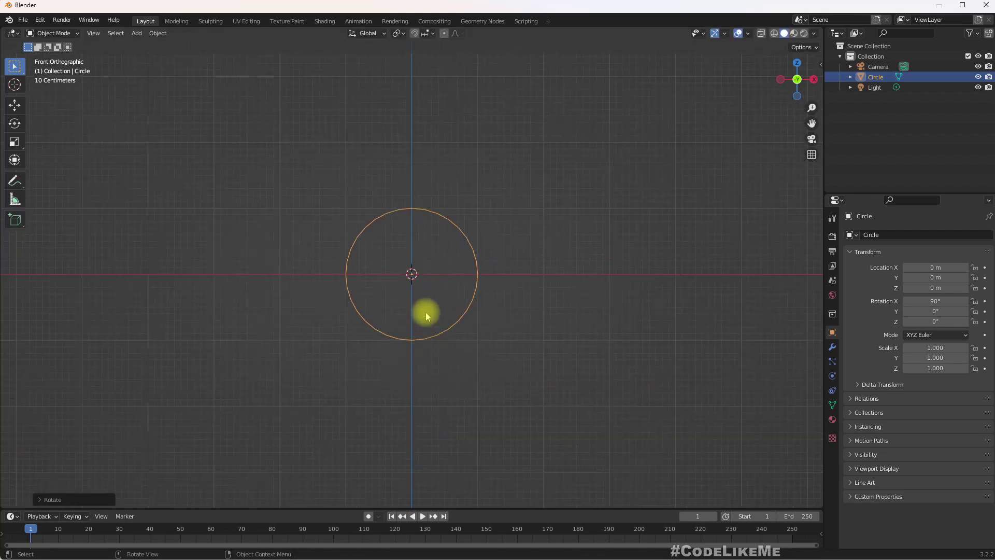
# Scale the circle up uniformly to about 8.94 and apply all transforms
pyautogui.scroll(-5, 423, 312)
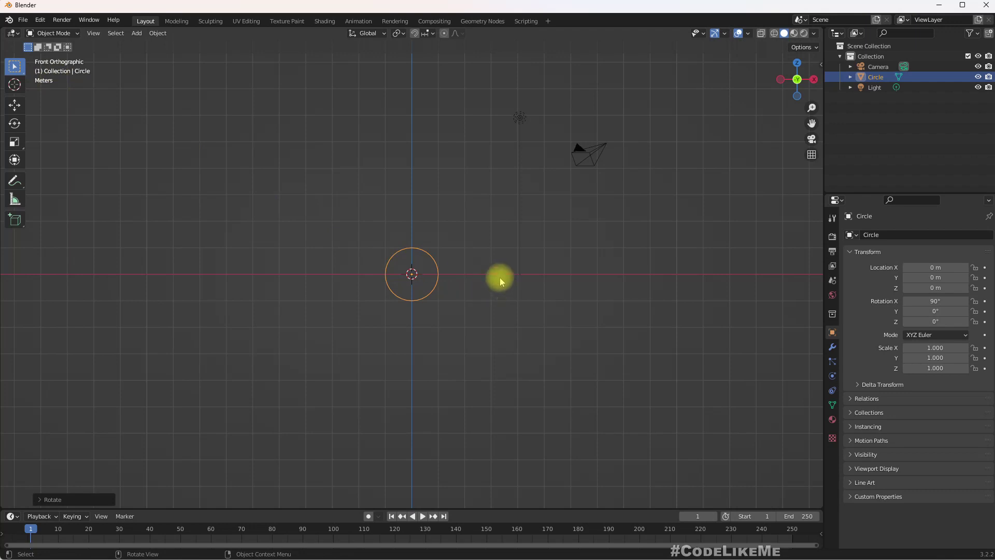
pyautogui.press('s')
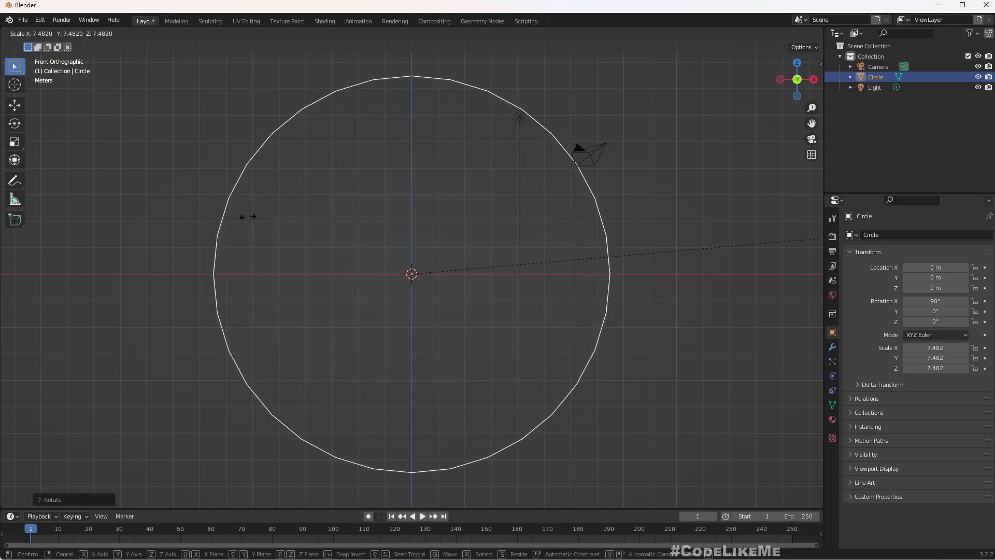
pyautogui.click(372, 198)
pyautogui.scroll(-2, 288, 283)
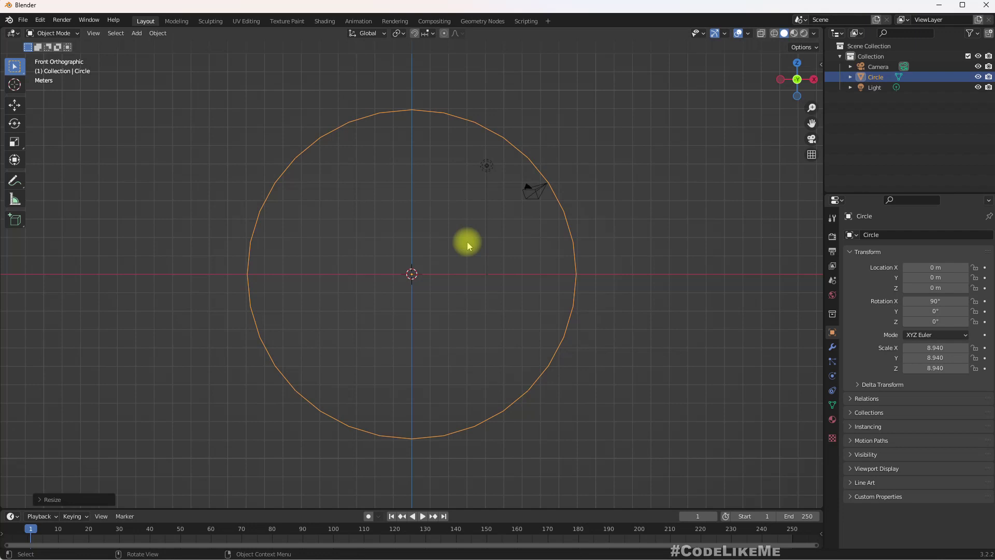
pyautogui.hotkey('ctrl', 'a')
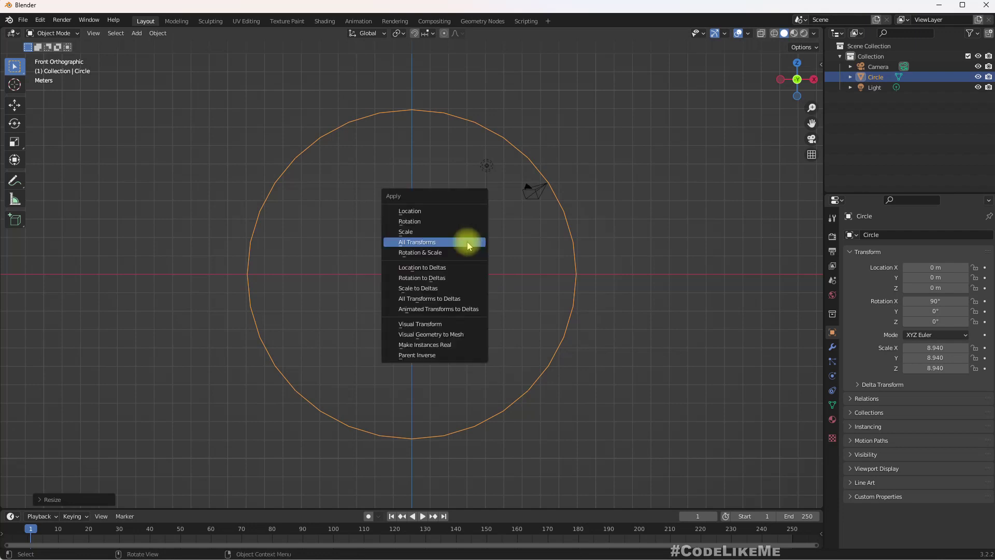
pyautogui.click(467, 242)
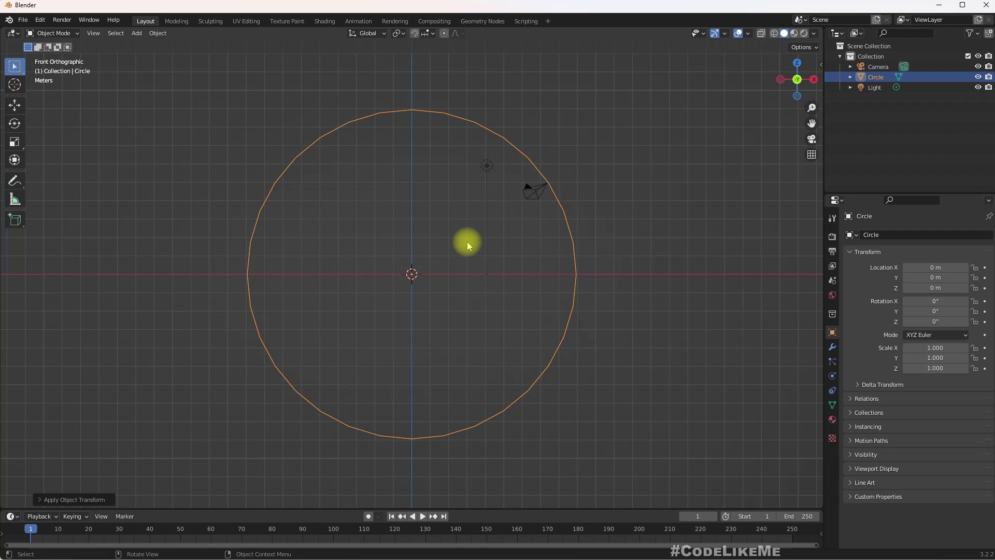
# Delete the circle's vertices below the X axis in Edit Mode and select the whole remaining half arc
pyautogui.press('Tab')
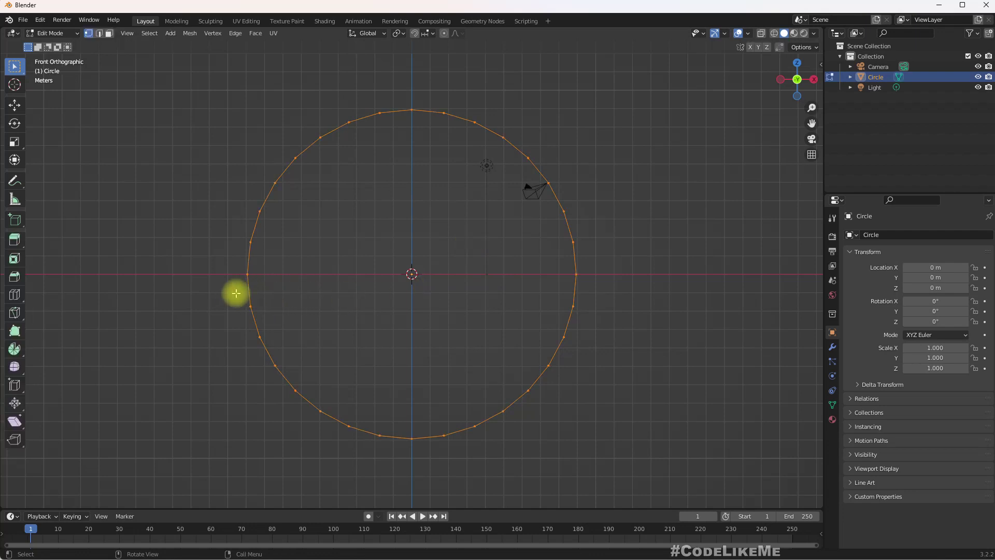
pyautogui.moveTo(216, 289); pyautogui.dragTo(655, 454)
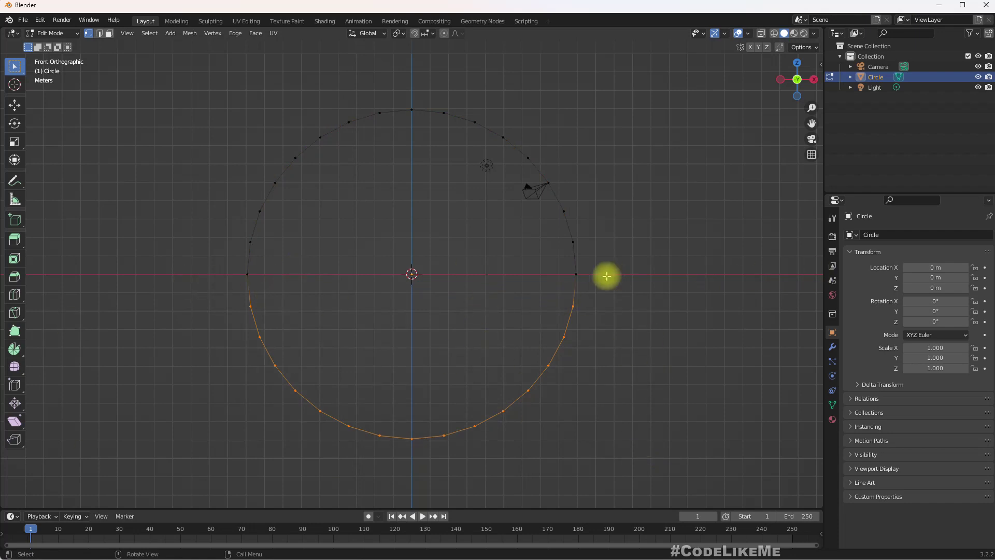
pyautogui.press('x')
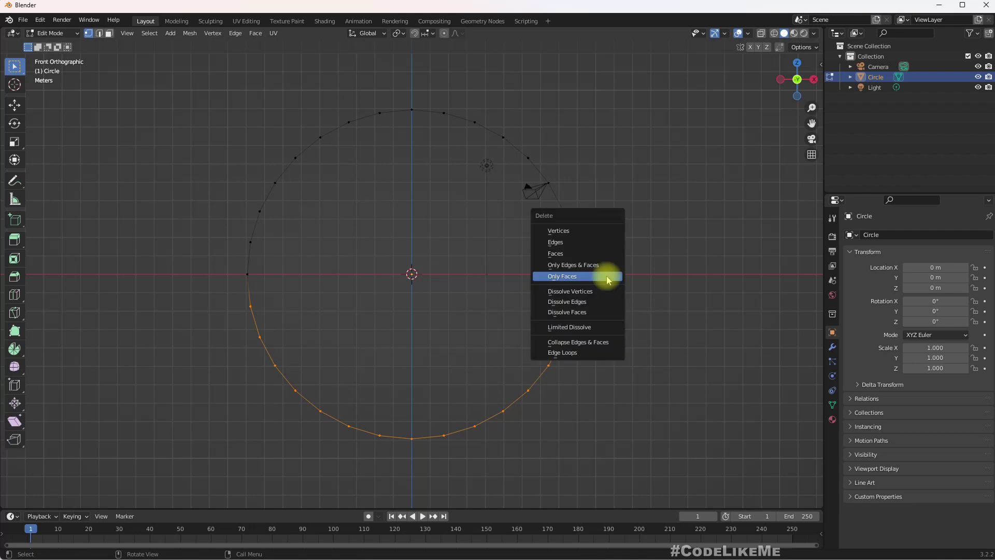
pyautogui.click(574, 229)
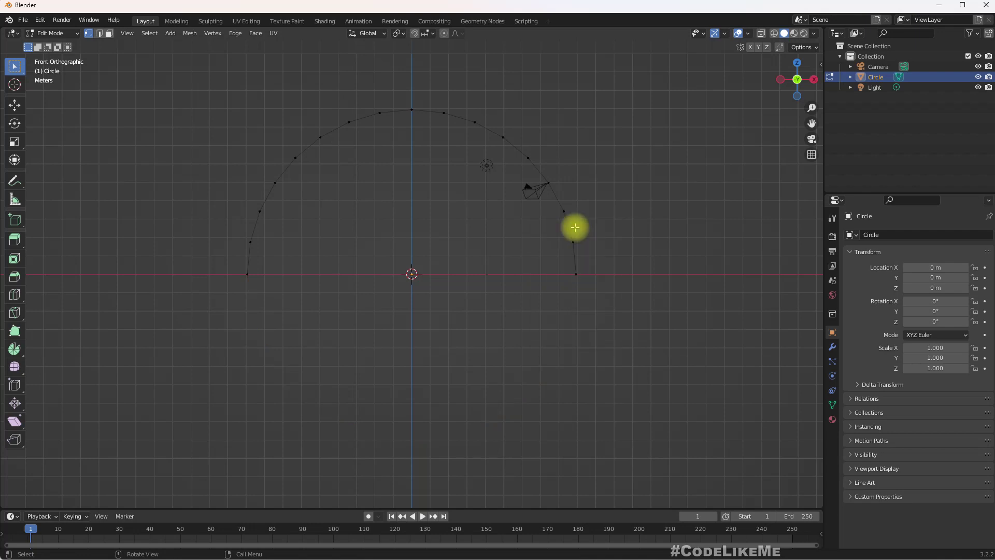
pyautogui.press('a')
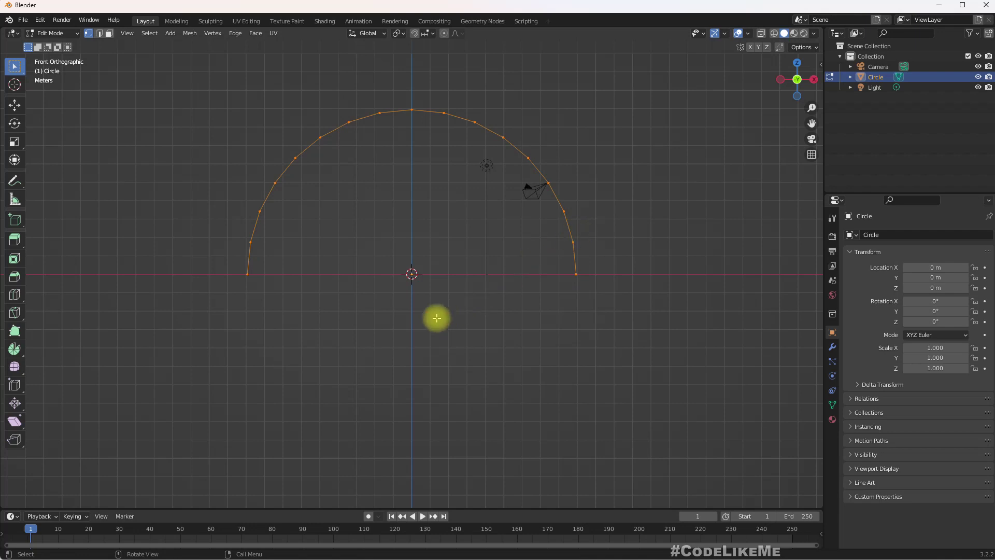
pyautogui.press('s')
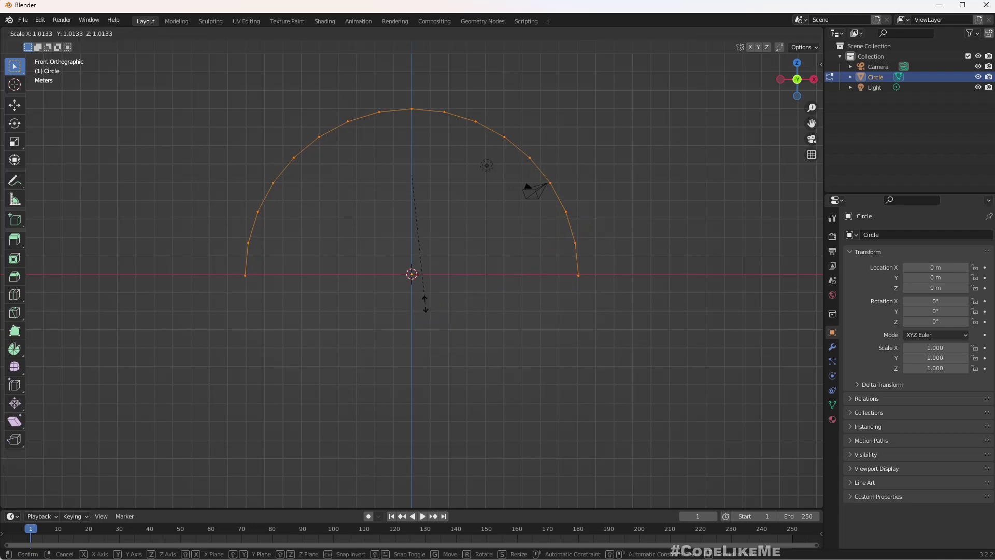
pyautogui.press('Escape')
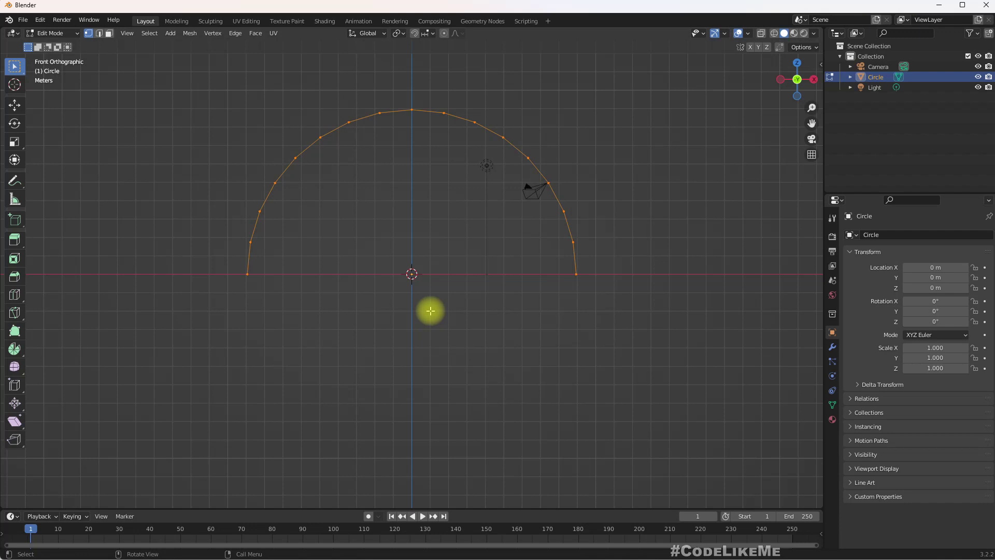
pyautogui.press('s')
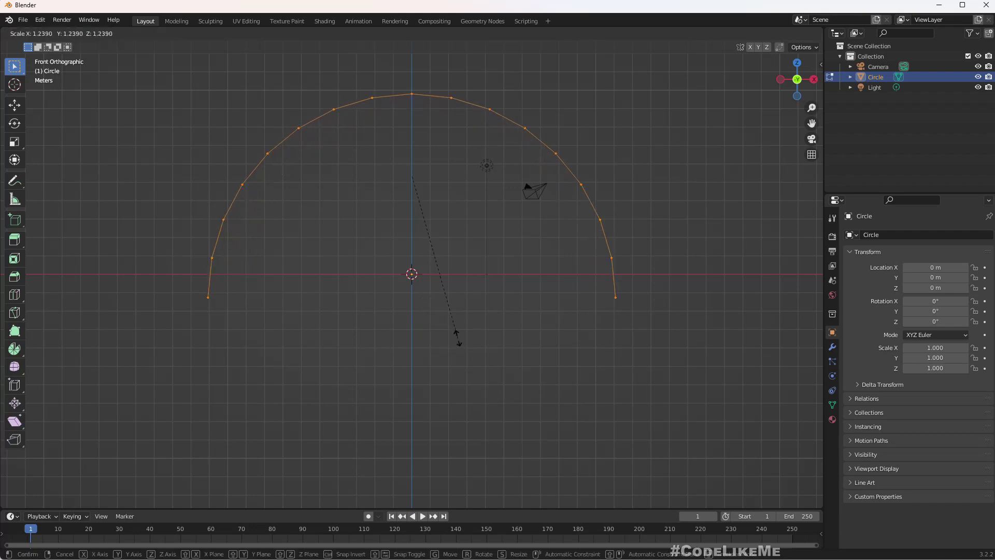
pyautogui.rightClick(458, 337)
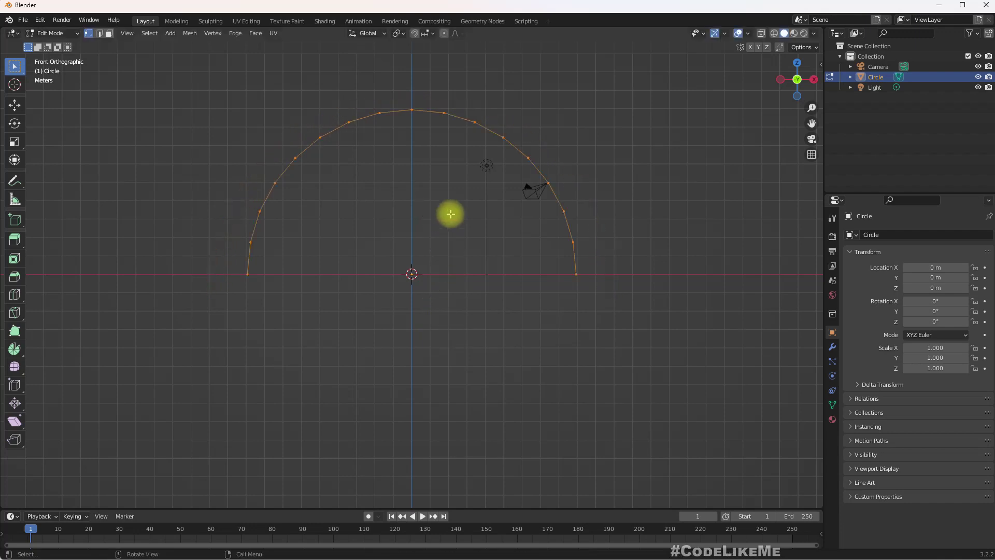
# Set the transform pivot point to the 3D Cursor
pyautogui.click(398, 34)
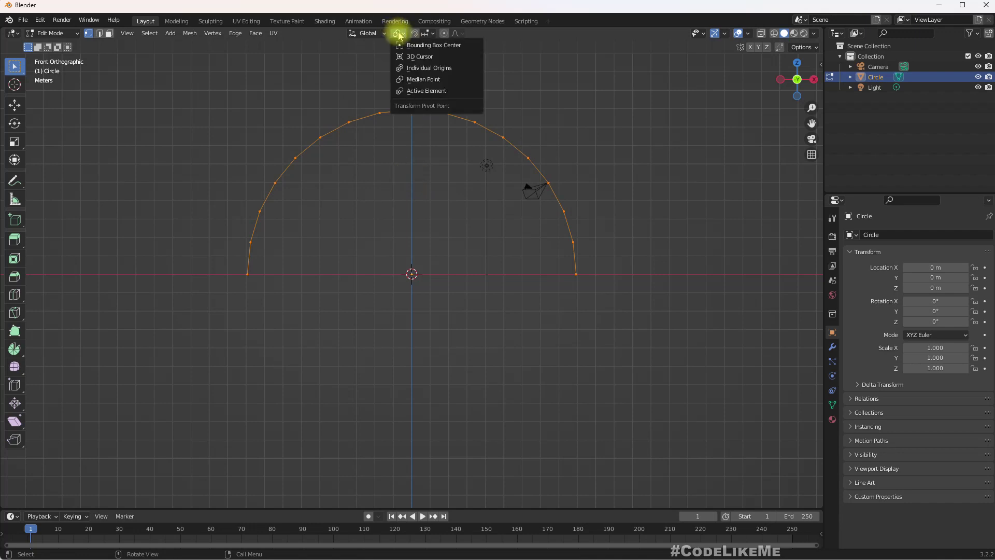
pyautogui.click(417, 57)
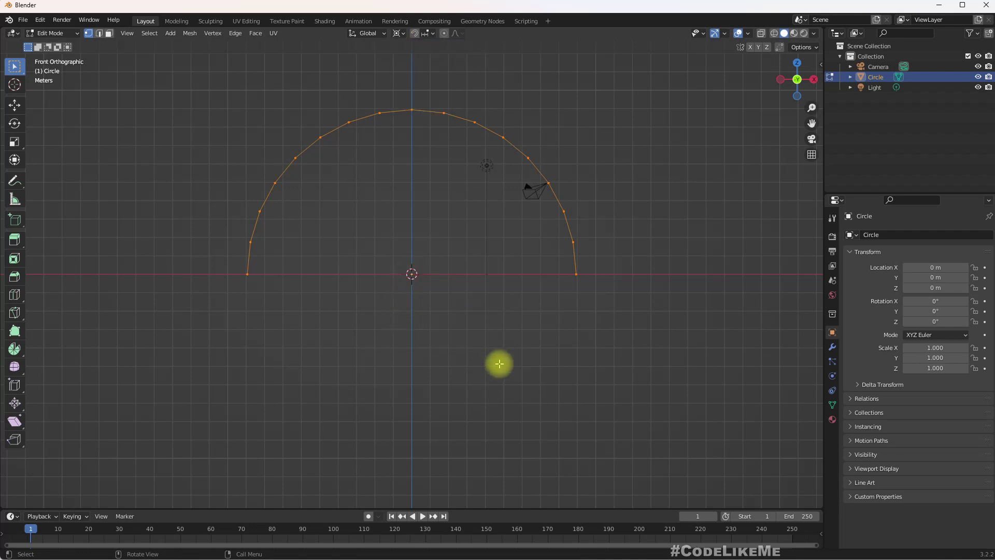
pyautogui.press('s')
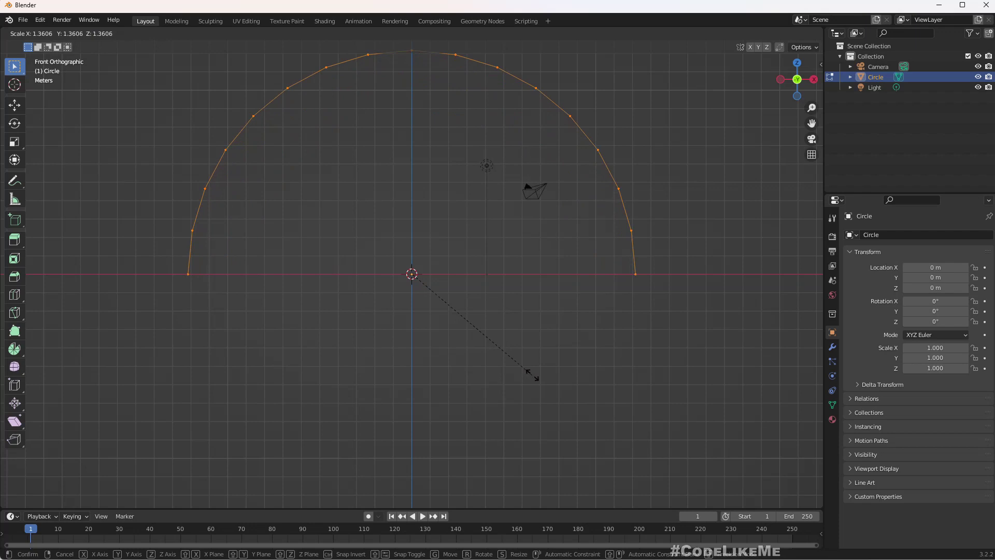
pyautogui.click(505, 348)
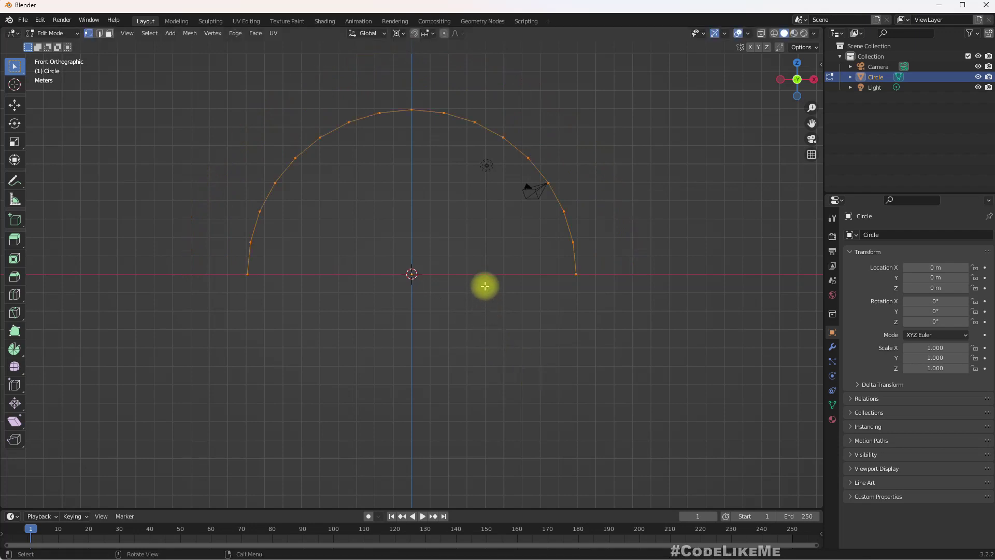
# Extrude the half arc in place and scale the new edges outward by about 1.06 to form a thin arched strip
pyautogui.press('e')
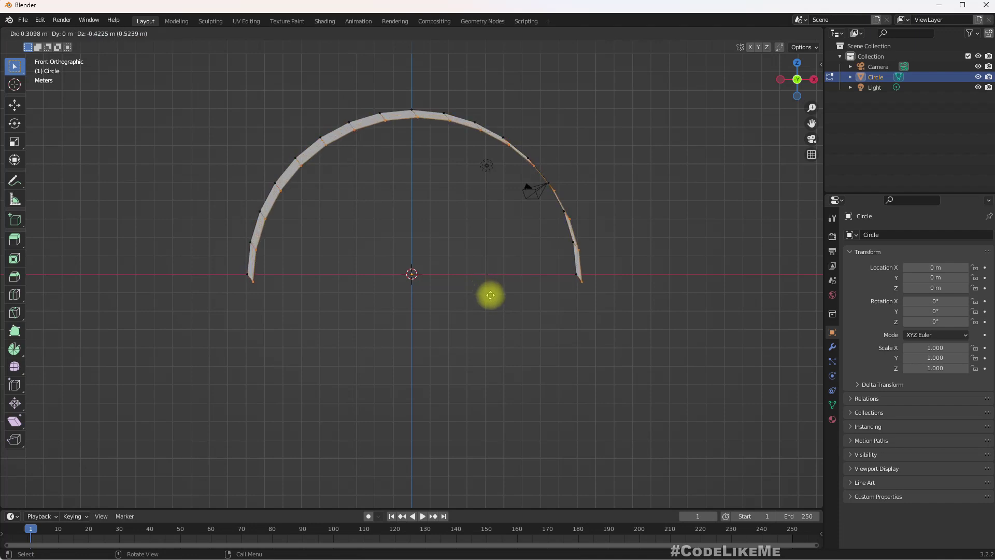
pyautogui.rightClick(481, 302)
pyautogui.press('s')
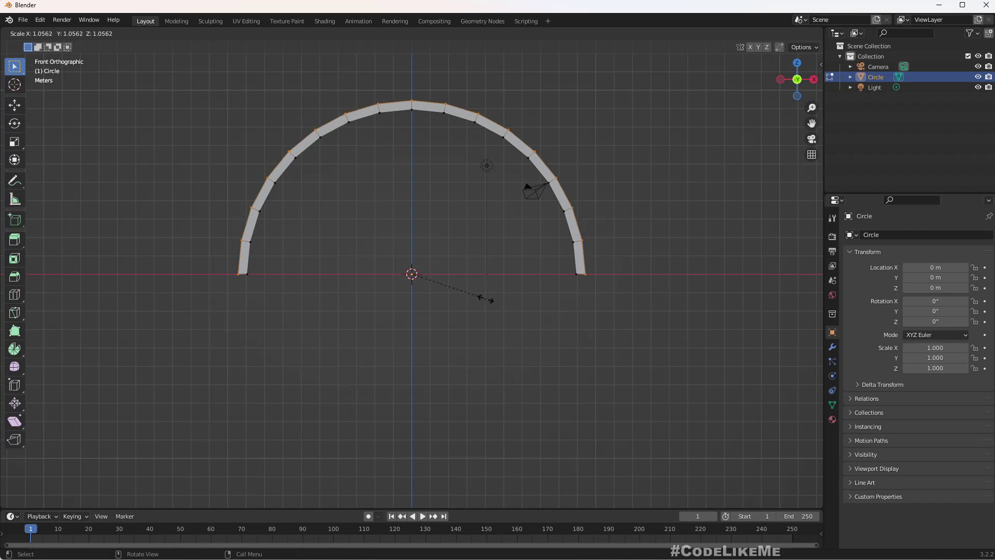
pyautogui.click(487, 299)
pyautogui.scroll(2, 484, 300)
pyautogui.scroll(-1, 484, 299)
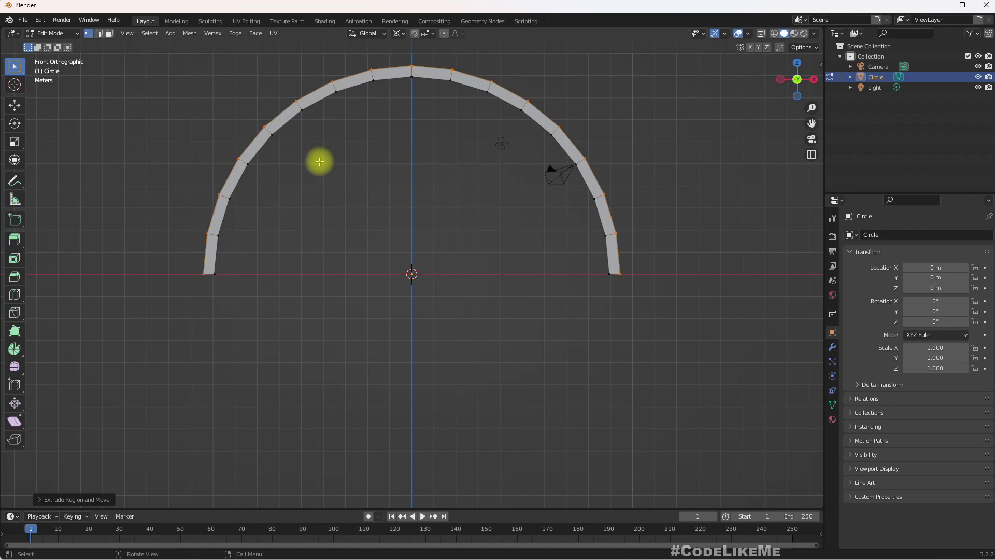
pyautogui.moveTo(313, 233); pyautogui.dragTo(310, 267, button='middle')
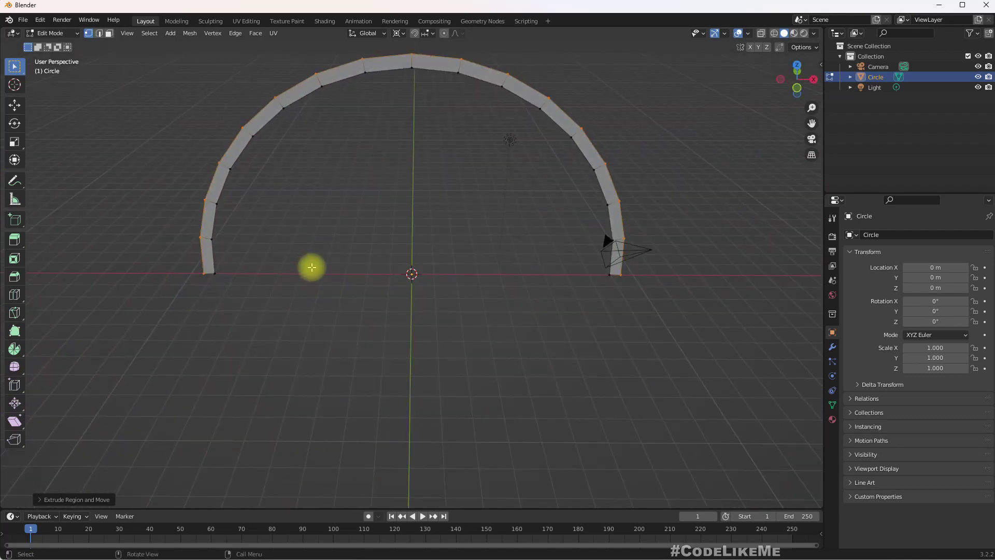
# Switch to the UV Editing workspace, select the whole arch in front view, and reset its UV mapping
pyautogui.click(246, 20)
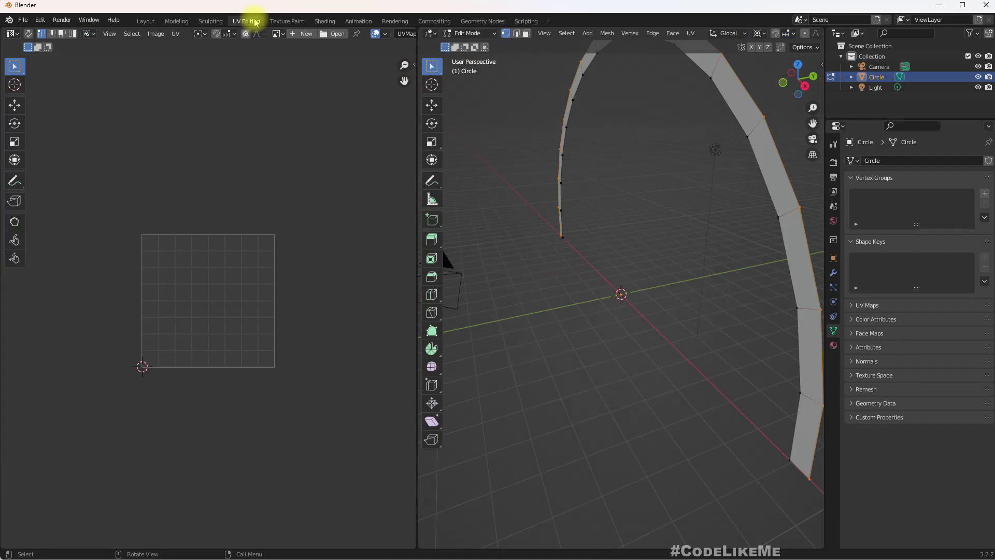
pyautogui.moveTo(571, 191); pyautogui.dragTo(615, 233, button='middle')
pyautogui.scroll(-5, 601, 244)
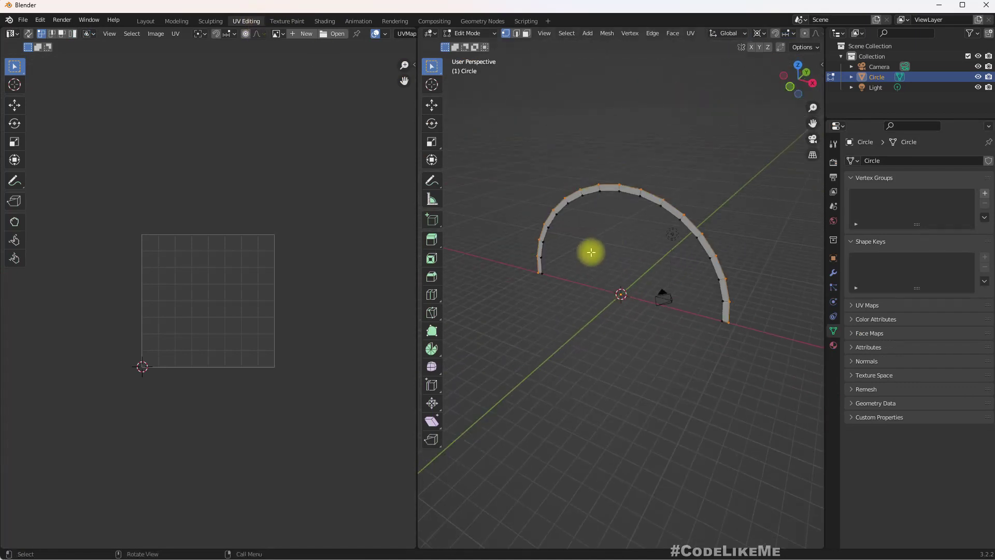
pyautogui.press('KP_1')
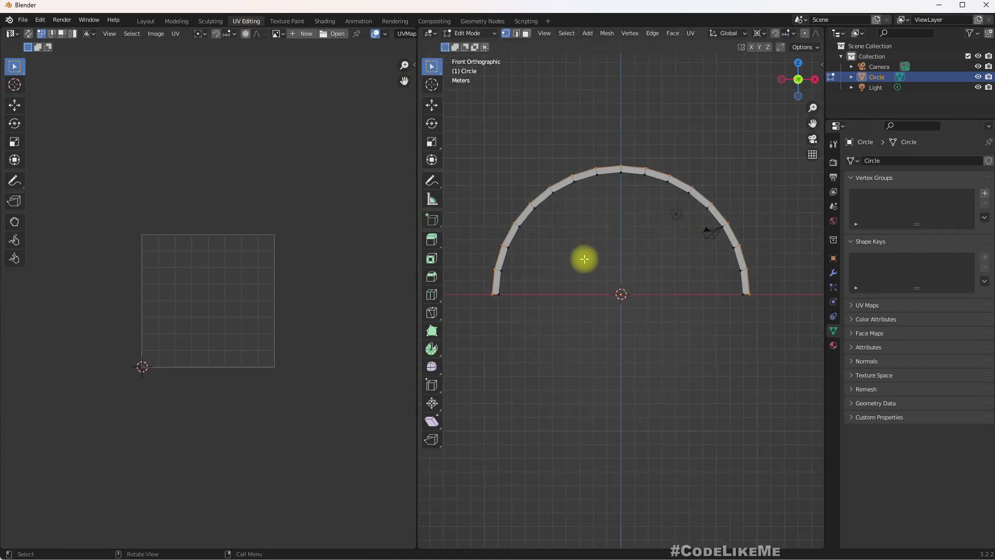
pyautogui.press('a')
pyautogui.press('u')
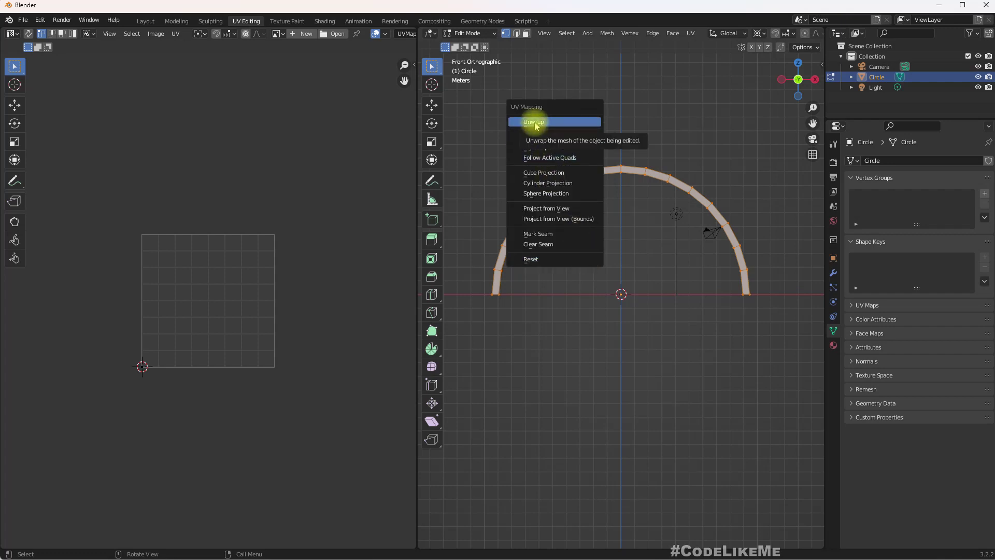
pyautogui.click(536, 256)
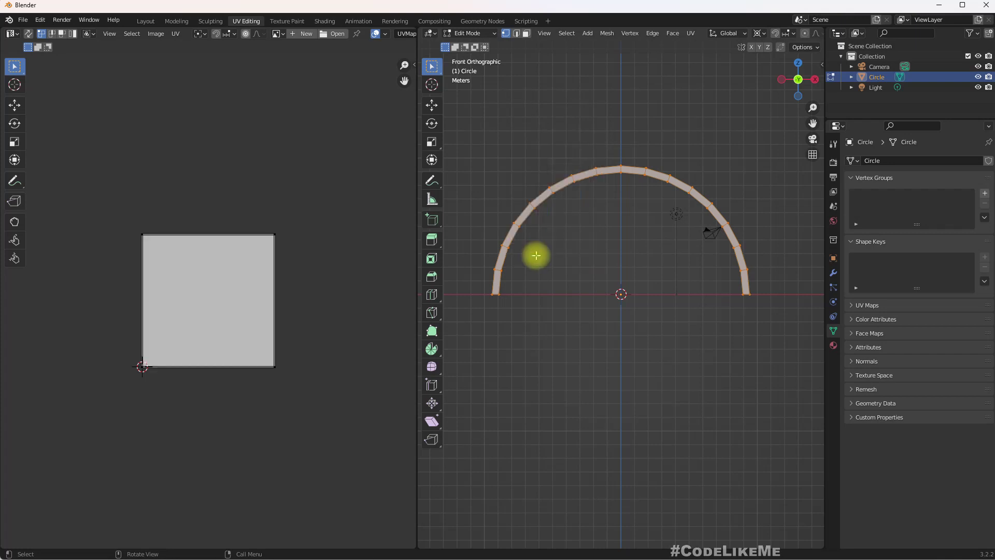
# Examine the UV layout of individual arch segments by selecting single faces in face select mode
pyautogui.scroll(1, 224, 273)
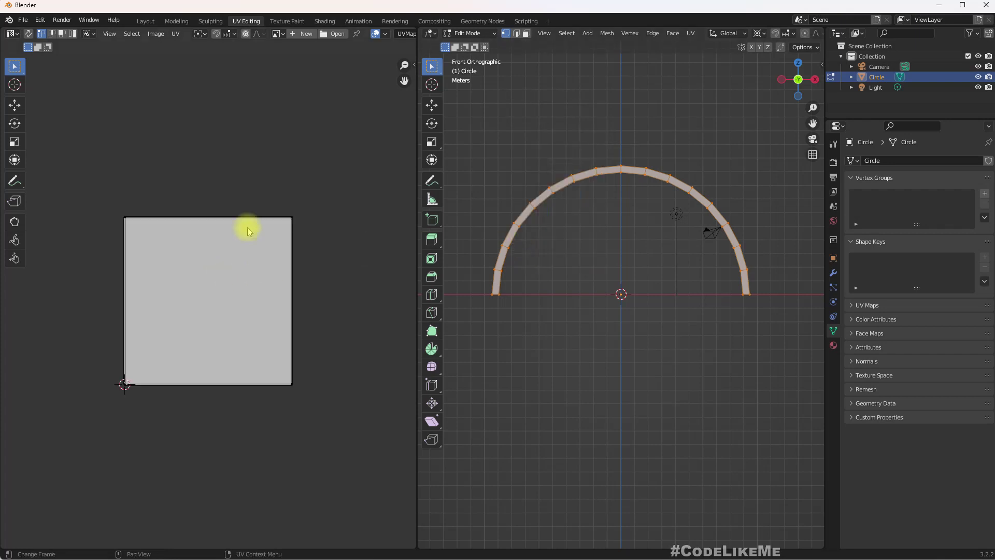
pyautogui.scroll(2, 495, 251)
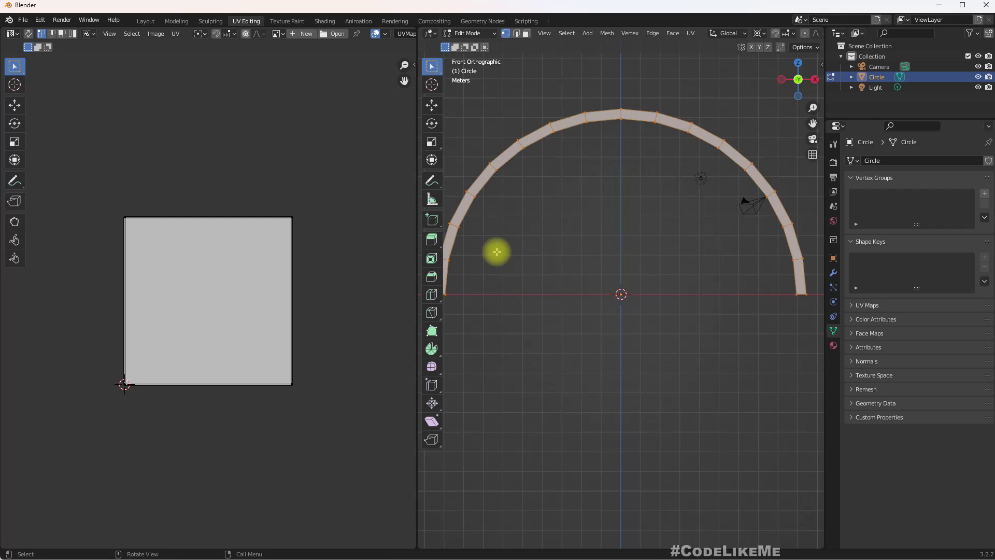
pyautogui.moveTo(511, 217); pyautogui.dragTo(596, 264, button='middle')
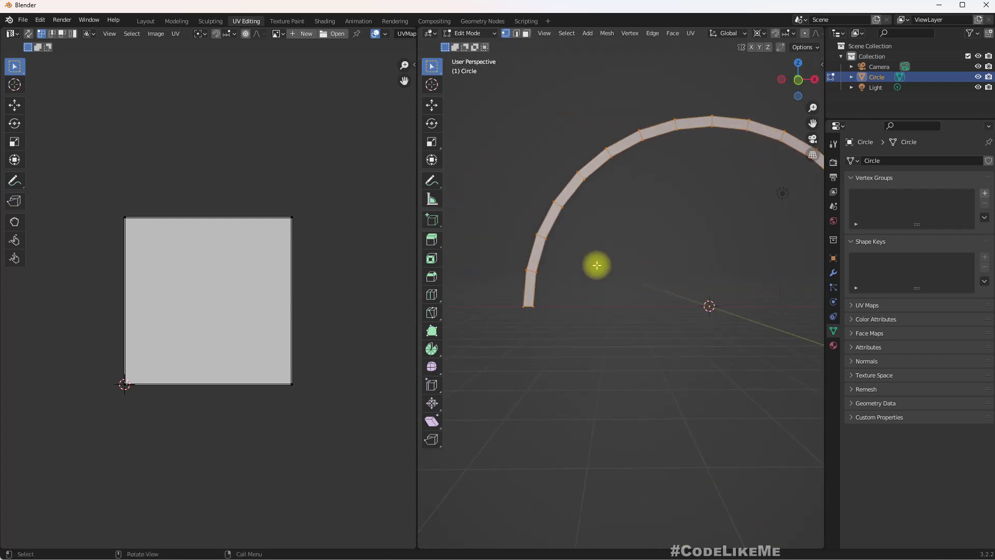
pyautogui.click(595, 265)
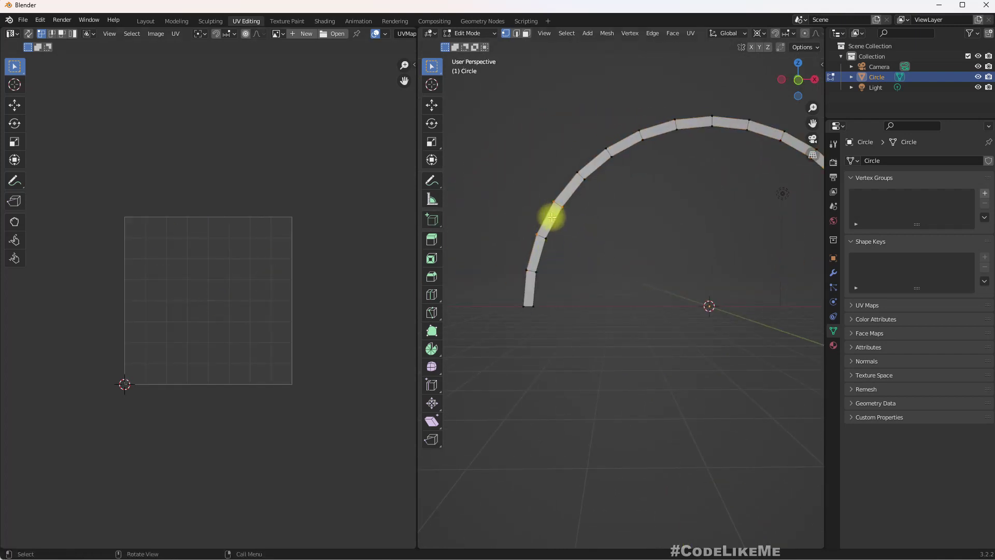
pyautogui.press('3')
pyautogui.click(597, 165)
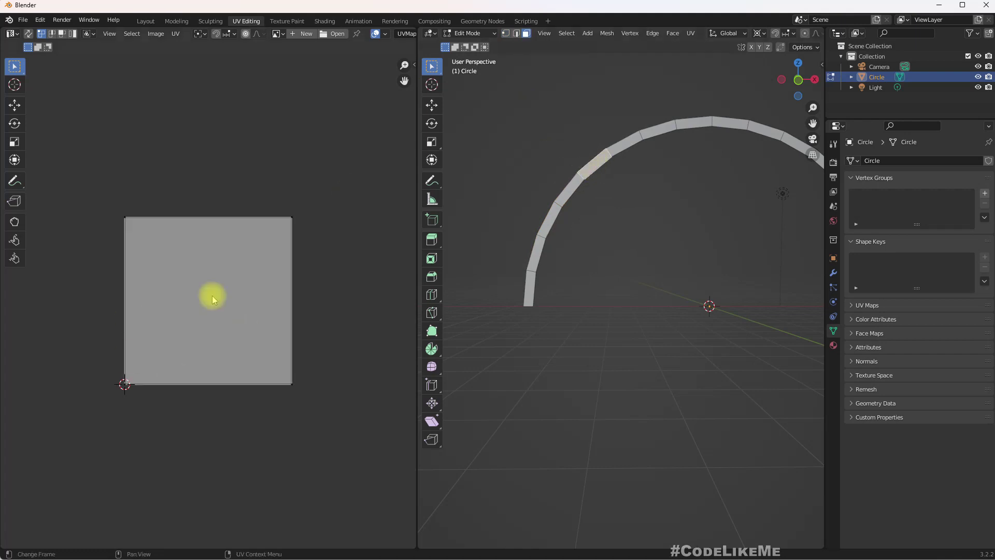
pyautogui.click(536, 250)
pyautogui.click(553, 213)
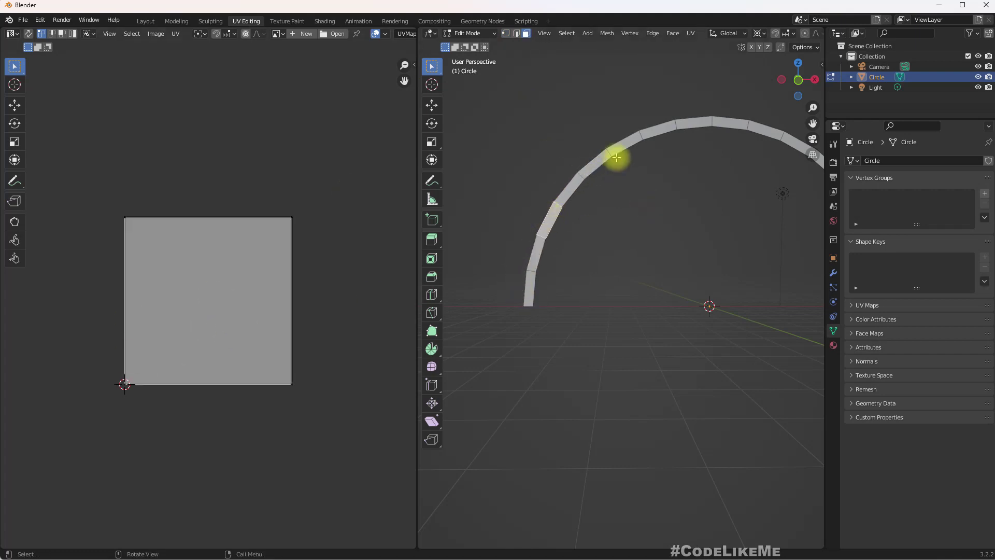
pyautogui.click(602, 168)
pyautogui.click(602, 166)
pyautogui.scroll(-2, 634, 189)
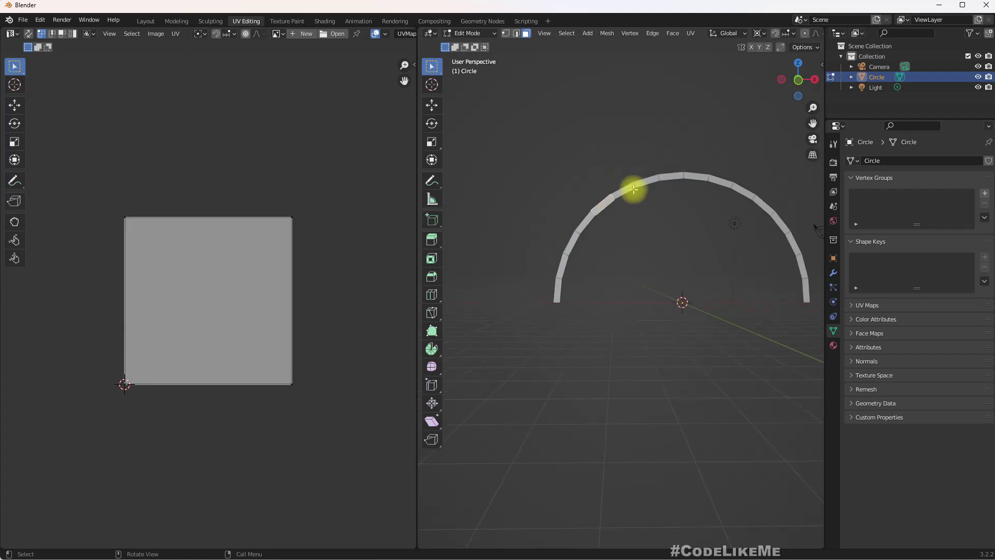
pyautogui.click(23, 21)
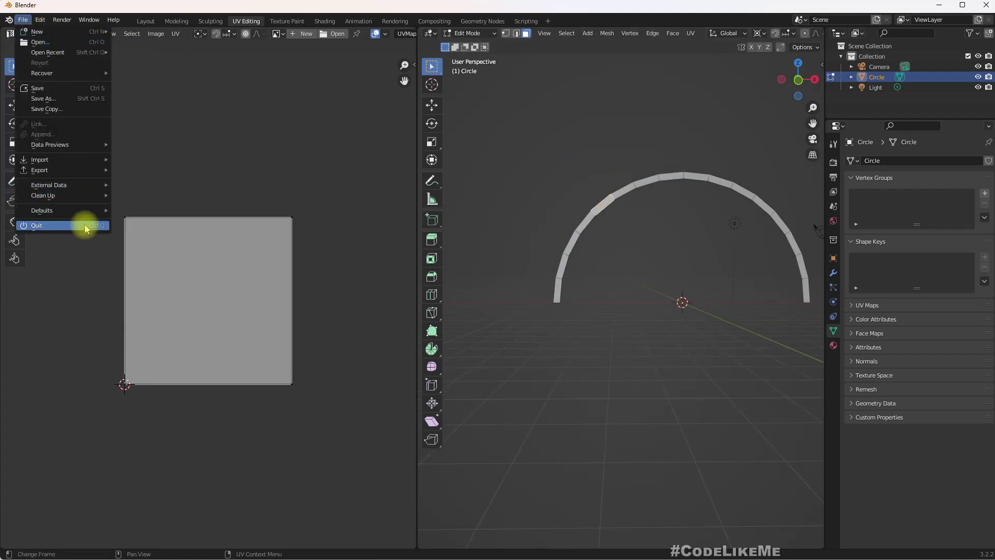
pyautogui.moveTo(76, 170)
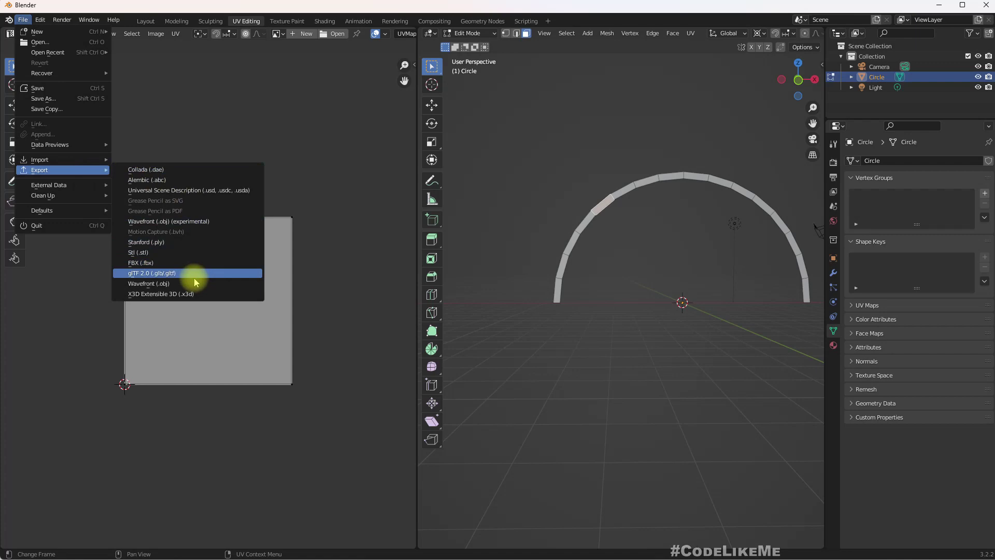
pyautogui.click(175, 265)
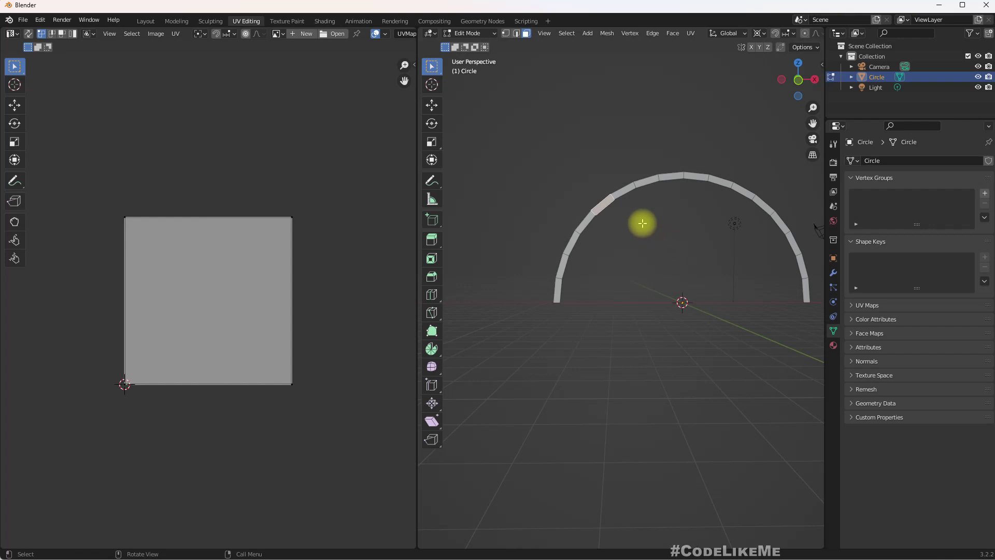
pyautogui.scroll(1, 643, 223)
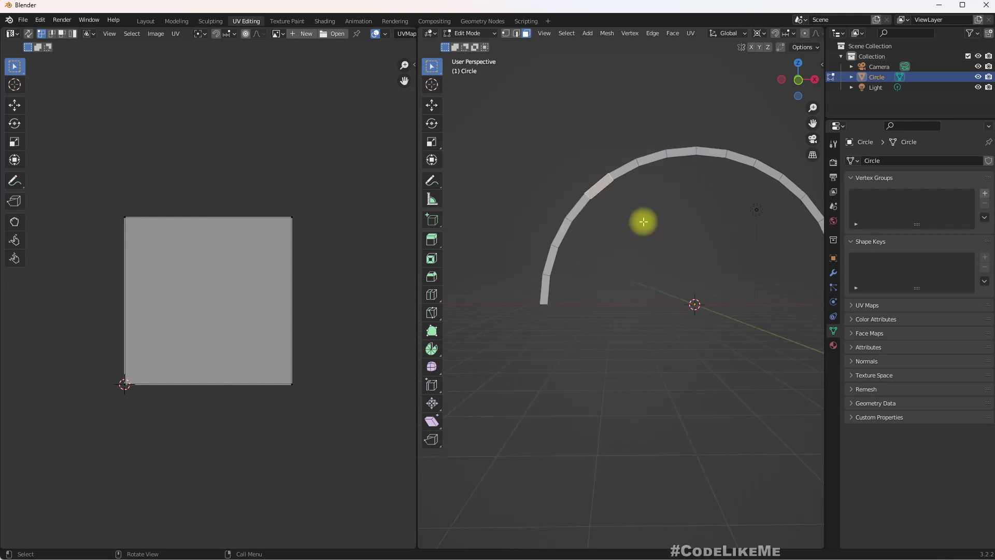
pyautogui.rightClick(608, 208)
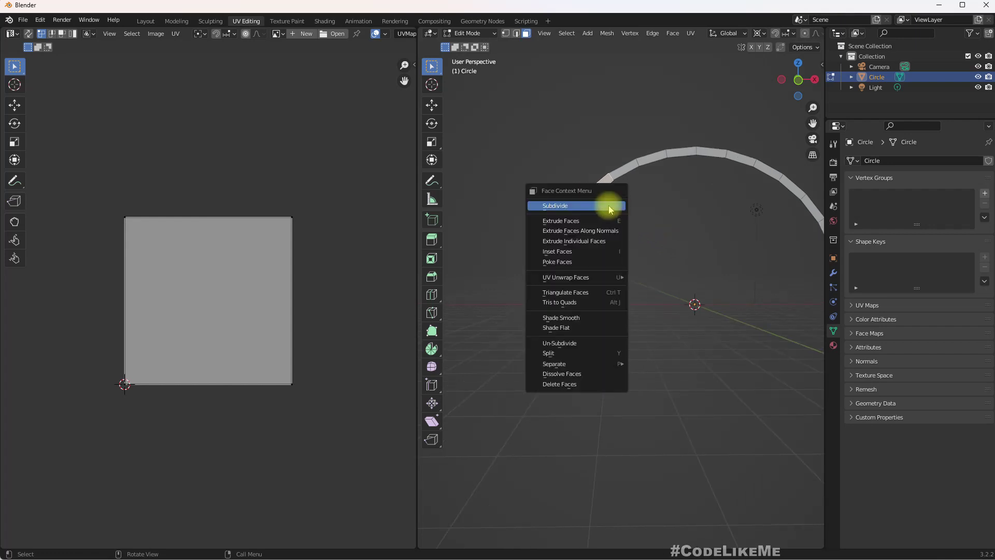
pyautogui.click(552, 143)
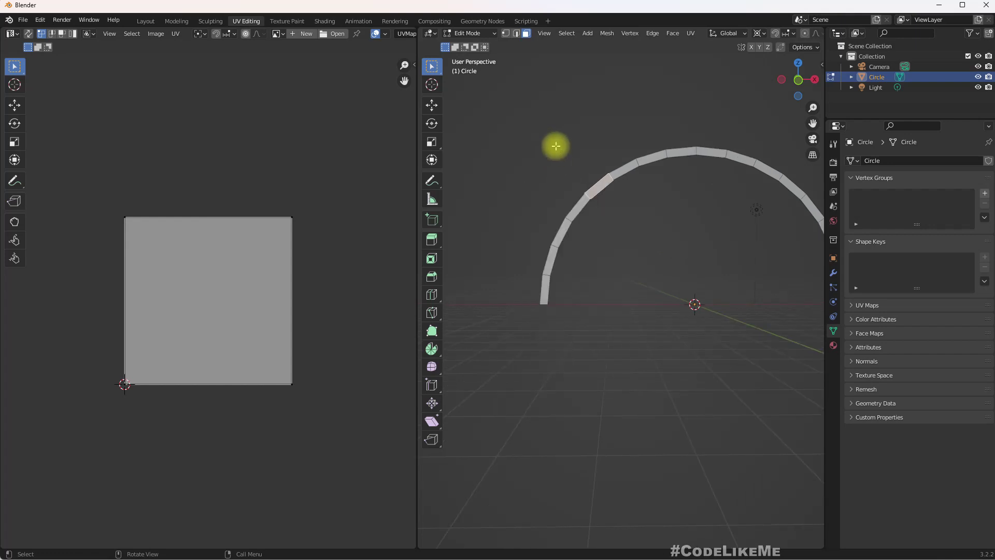
# Return to Object Mode, apply Shade Smooth to the arch, and inspect the deselected strip
pyautogui.press('Tab')
pyautogui.scroll(2, 626, 178)
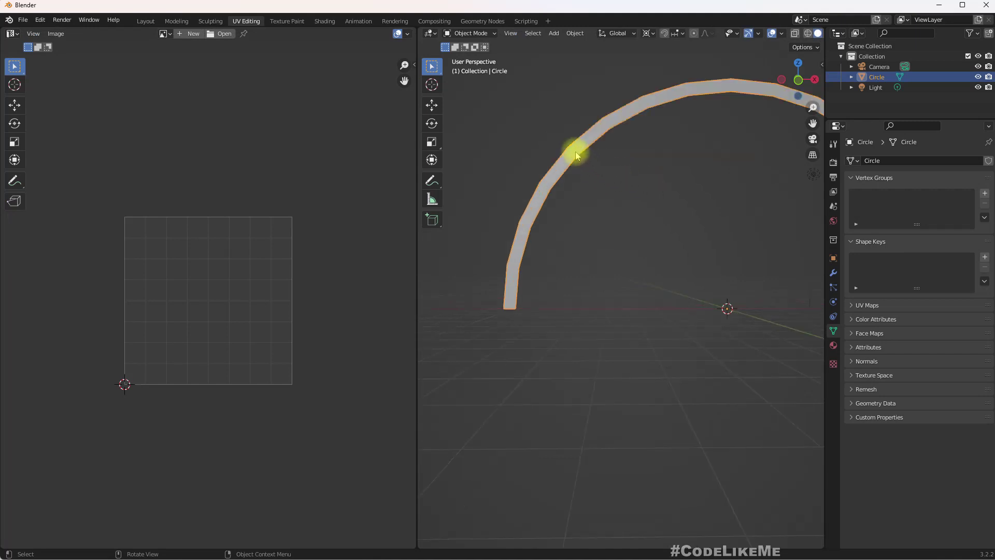
pyautogui.rightClick(573, 150)
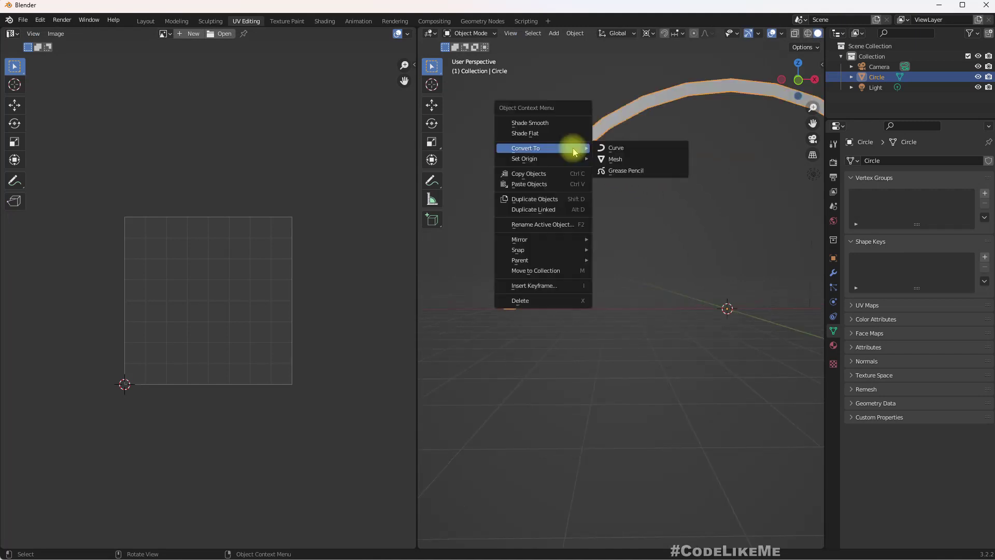
pyautogui.click(537, 123)
pyautogui.click(696, 178)
pyautogui.moveTo(696, 175); pyautogui.dragTo(694, 205, button='middle')
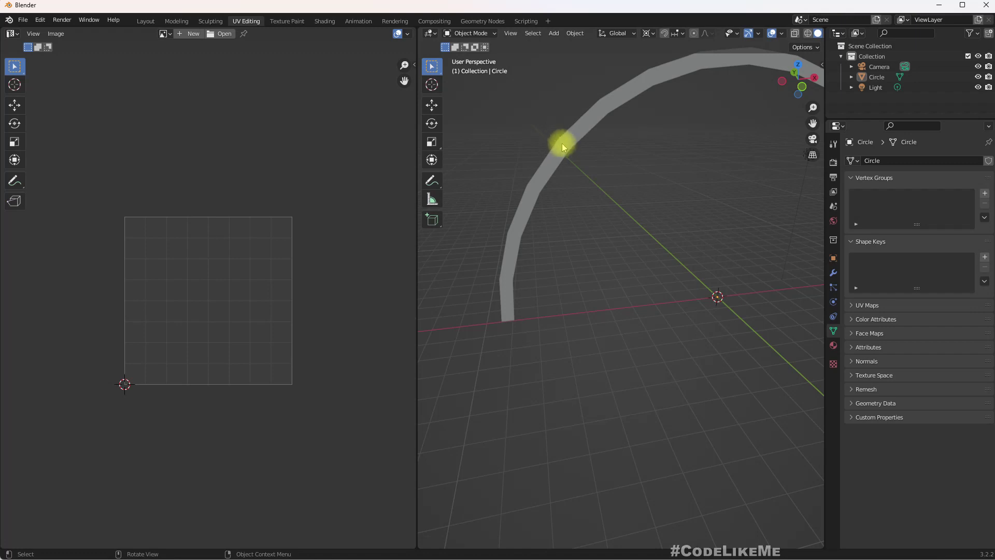
pyautogui.scroll(3, 564, 146)
pyautogui.moveTo(671, 198); pyautogui.dragTo(661, 259, button='middle')
# Select all scene objects and set up an FBX export with Forward set to X Forward and Up set to Z Up
pyautogui.press('KP_1')
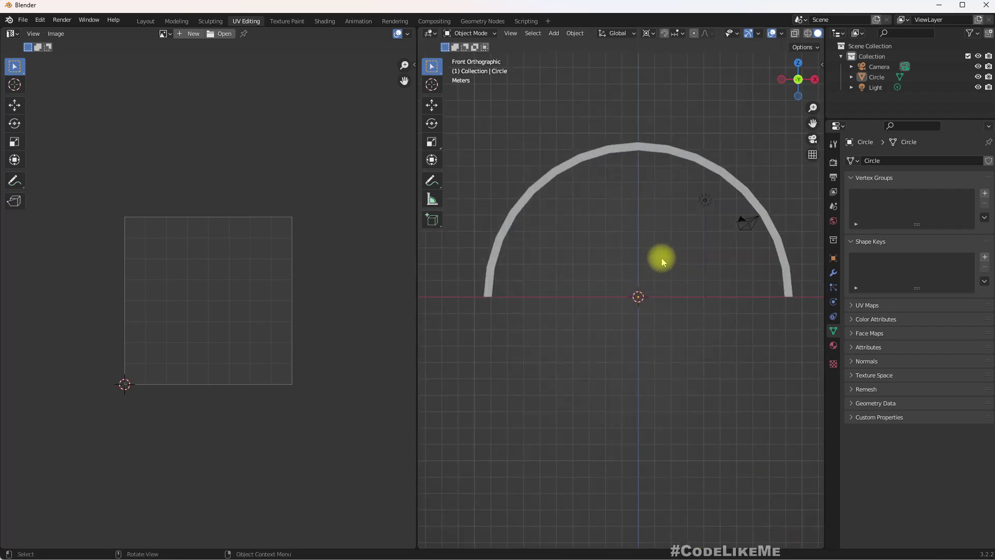
pyautogui.press('a')
pyautogui.scroll(3, 533, 182)
pyautogui.scroll(-2, 534, 185)
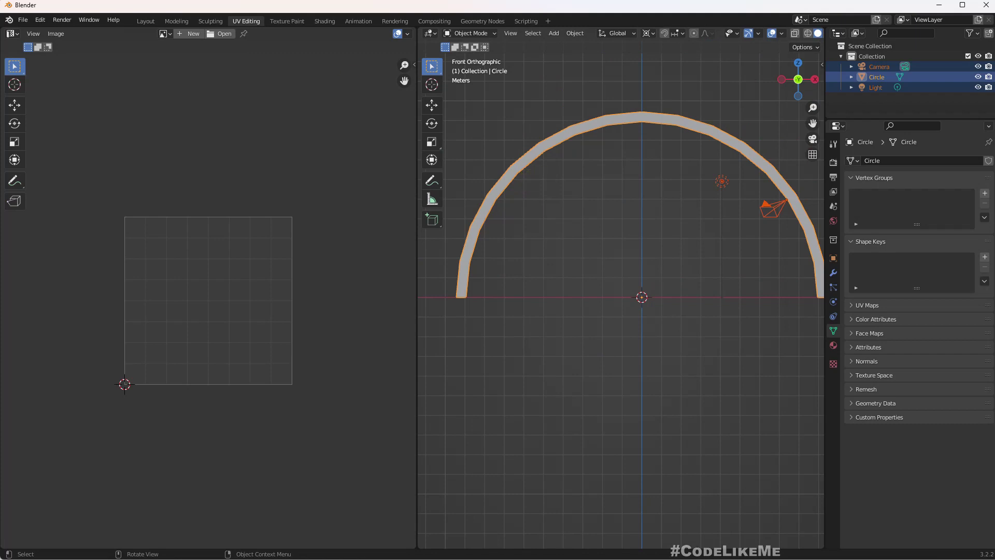
pyautogui.click(24, 20)
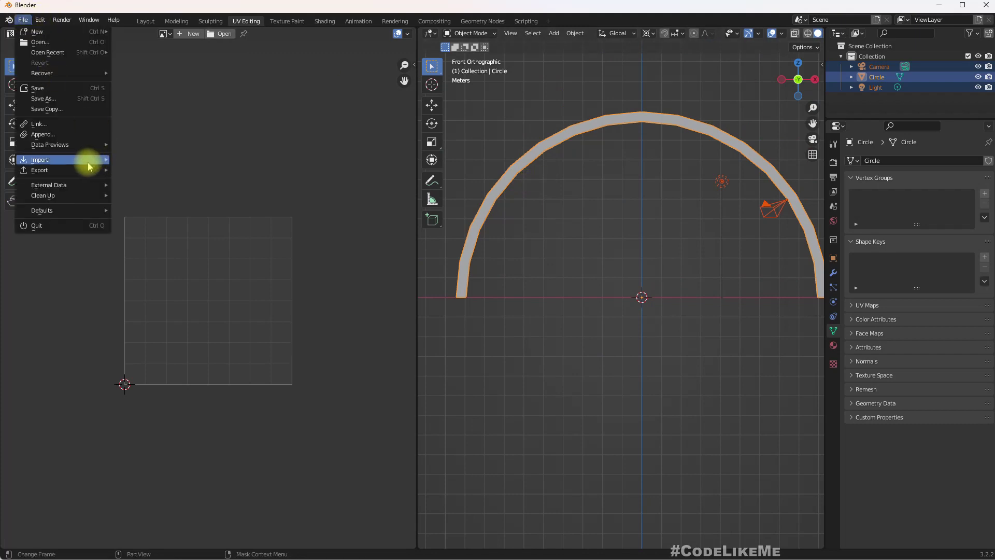
pyautogui.moveTo(98, 170)
pyautogui.click(146, 265)
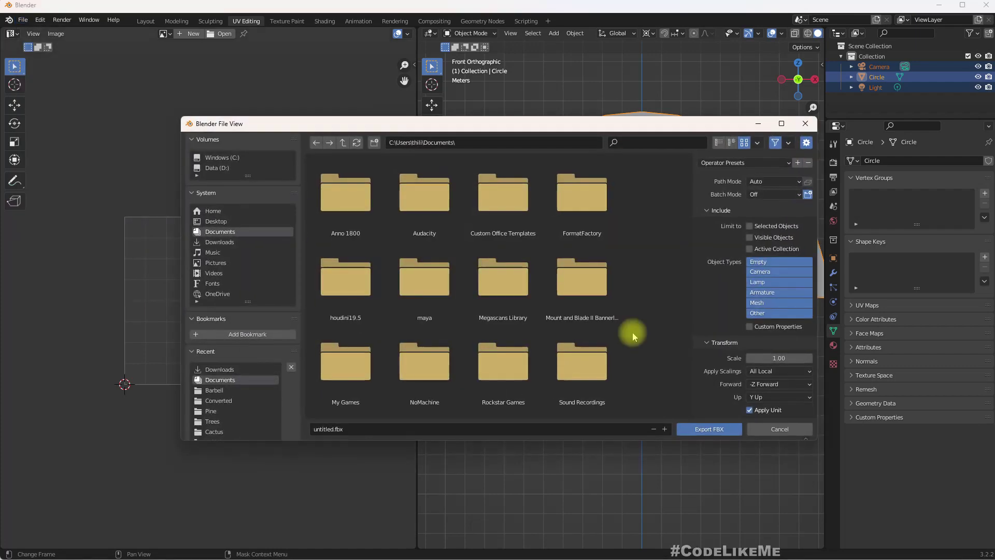
pyautogui.click(765, 385)
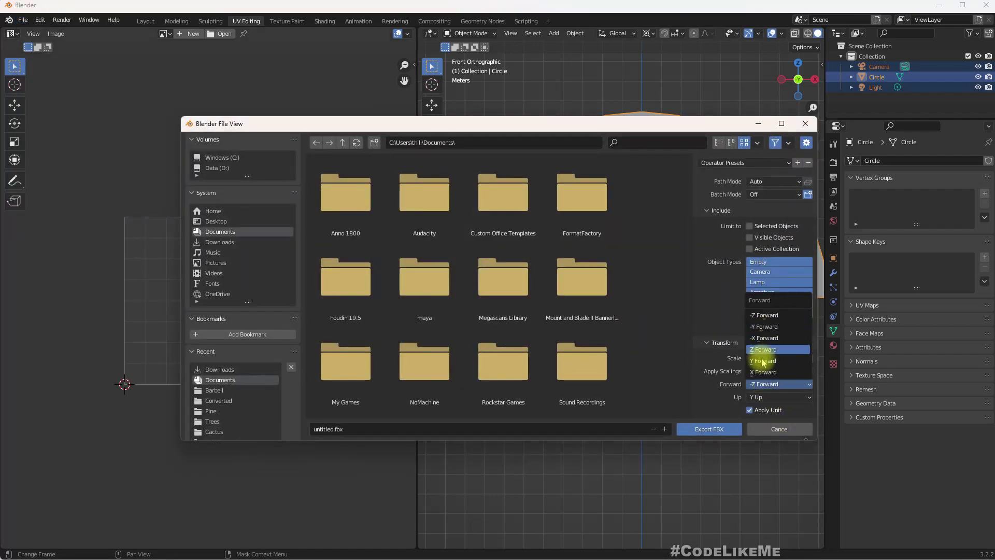
pyautogui.click(763, 372)
pyautogui.click(763, 398)
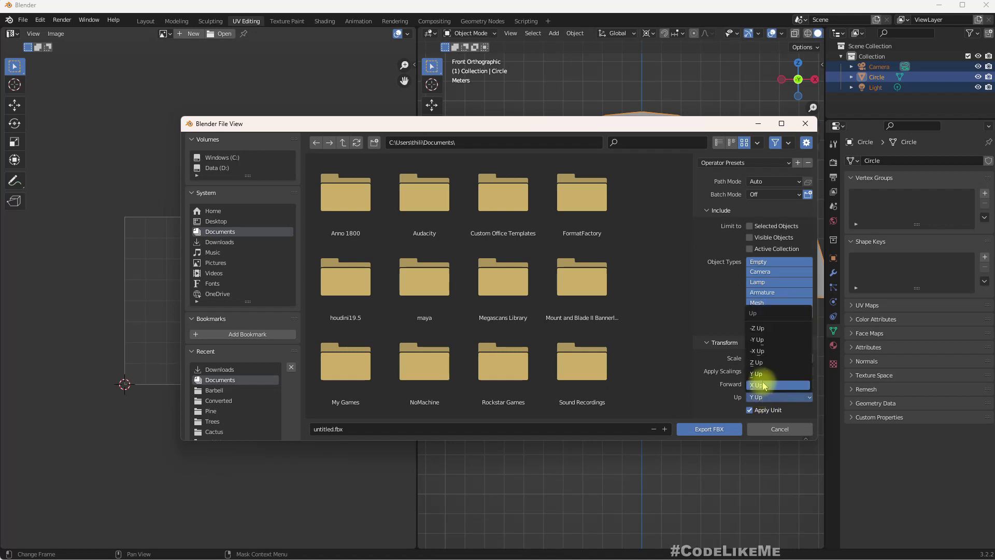
pyautogui.click(757, 362)
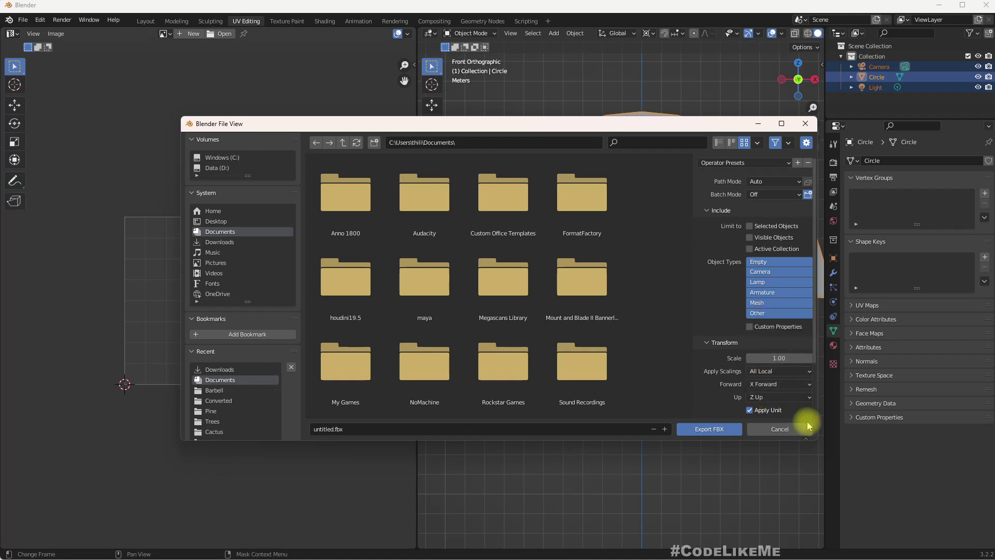
# Name the export file Rainbow and export the FBX to the Documents folder
pyautogui.click(472, 424)
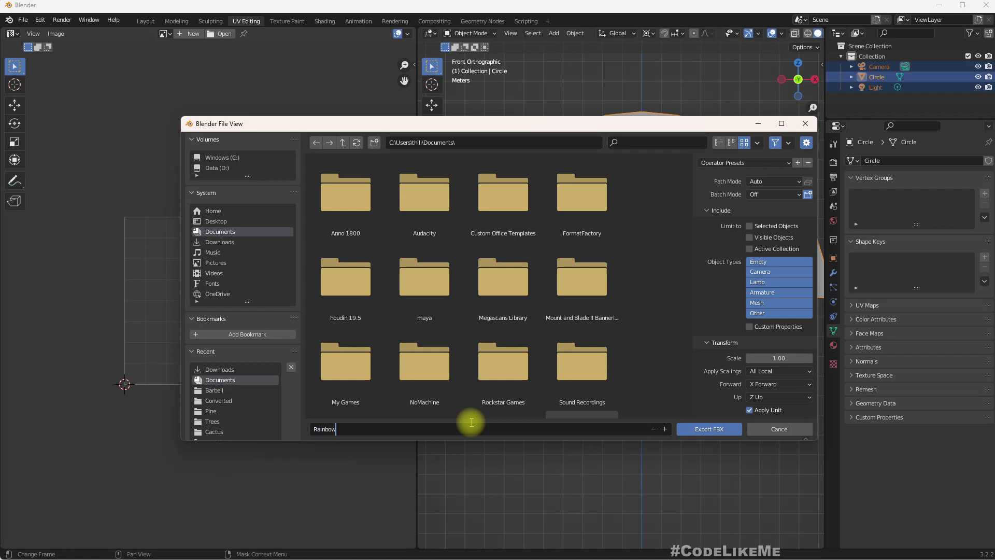
pyautogui.write('Rainbow')
pyautogui.click(709, 428)
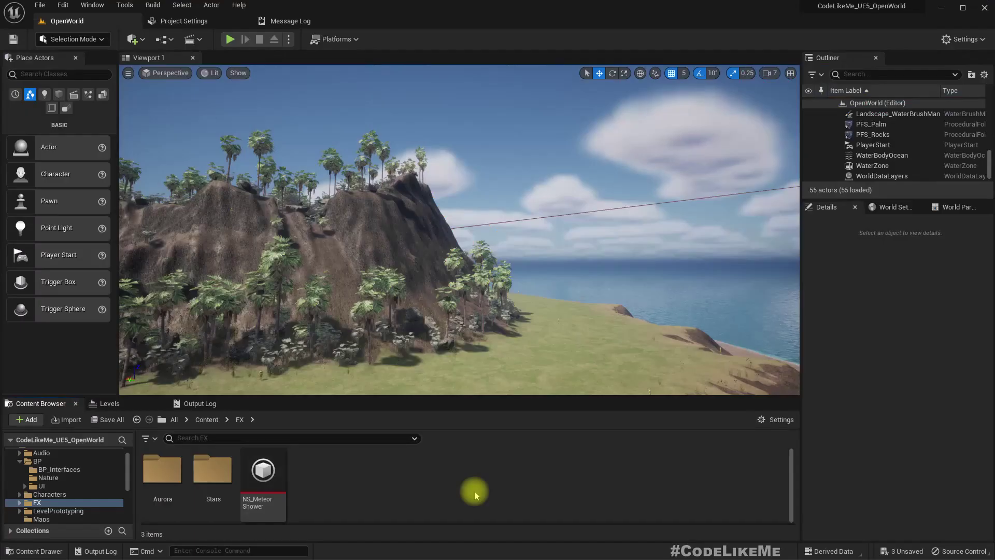
# In Unreal Editor, create a Rainbow folder inside FX and import the Rainbow FBX into it with the default import options
pyautogui.rightClick(340, 485)
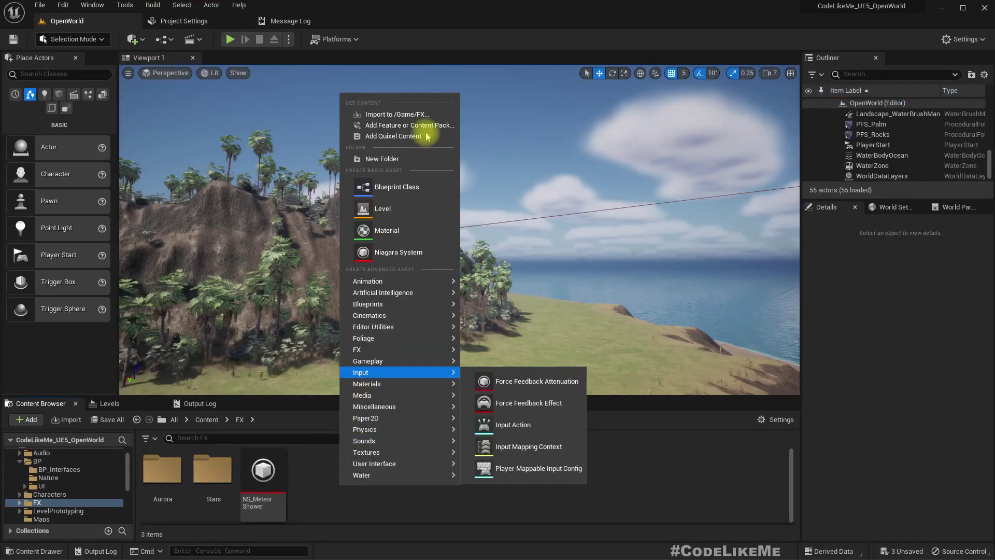
pyautogui.click(373, 158)
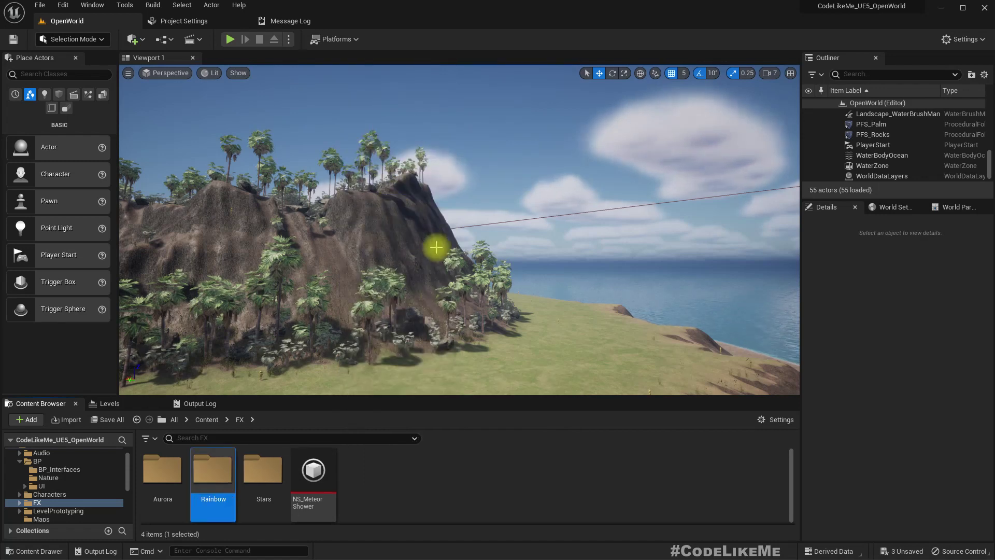
pyautogui.press('Return')
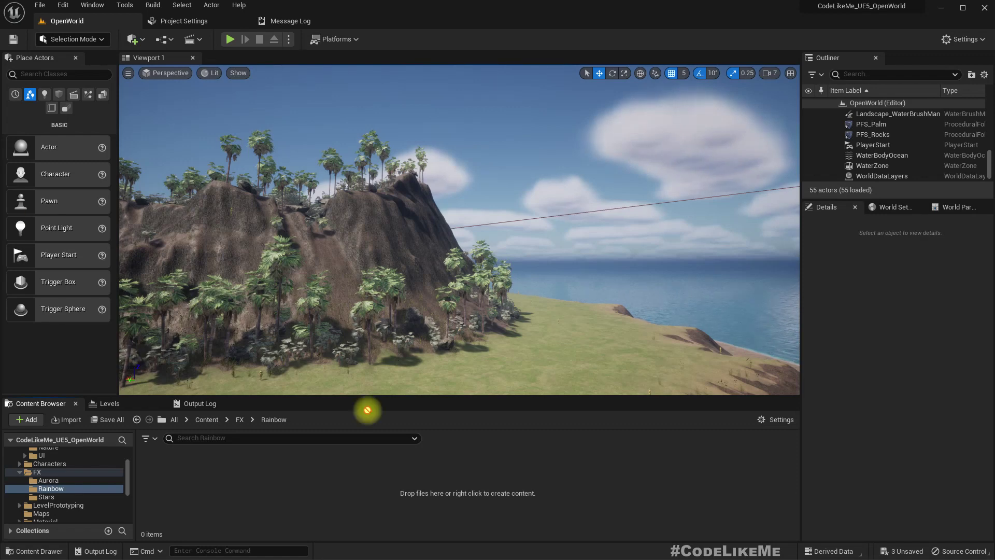
pyautogui.moveTo(367, 408); pyautogui.dragTo(332, 477)
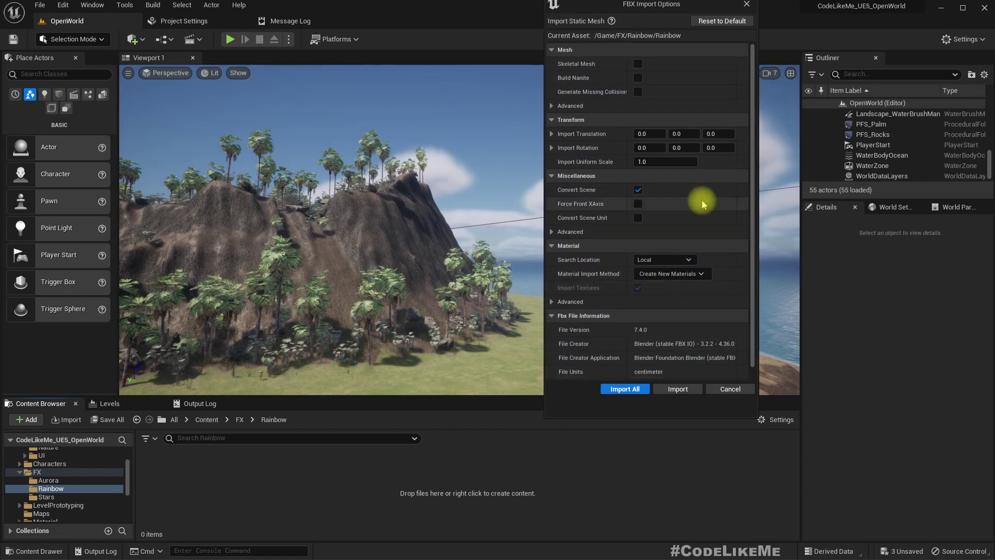
pyautogui.click(674, 388)
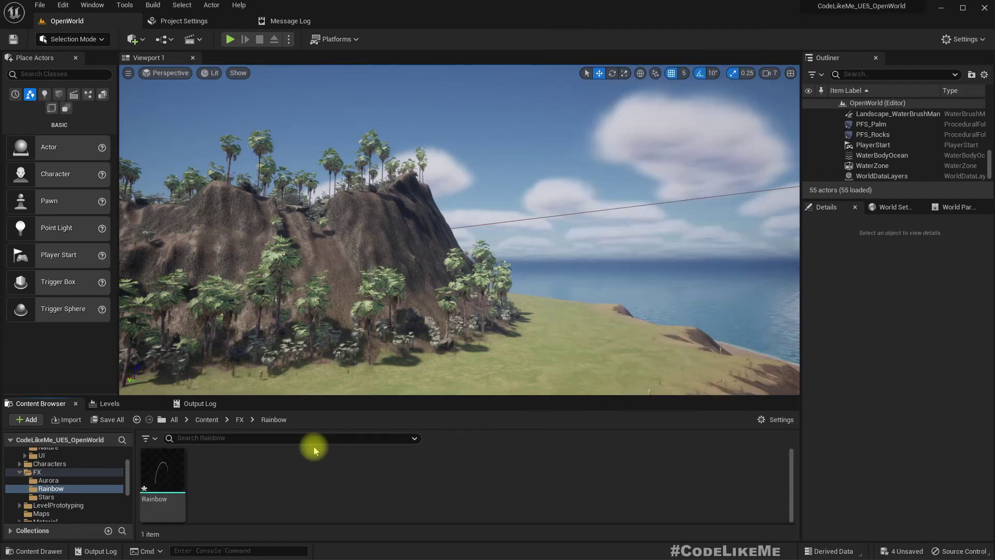
# Place the Rainbow mesh on the grassy ground near the shore and rotate it to -30° about Z
pyautogui.moveTo(174, 490); pyautogui.dragTo(590, 362)
pyautogui.moveTo(567, 370); pyautogui.dragTo(615, 379, button='right')
pyautogui.moveTo(467, 322); pyautogui.dragTo(539, 359, button='right')
pyautogui.press('e')
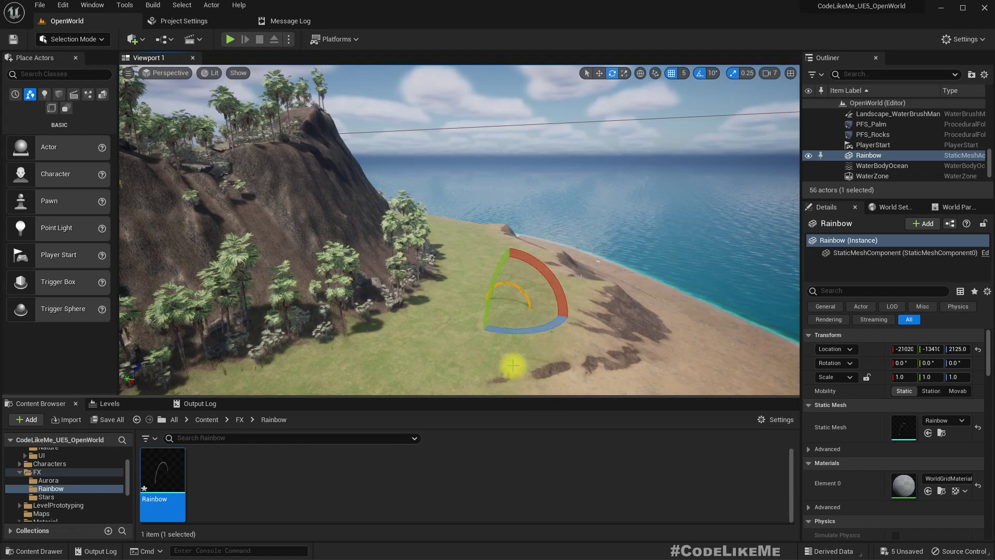
pyautogui.moveTo(510, 337)
pyautogui.mouseDown()
pyautogui.moveTo(503, 334)
pyautogui.moveTo(514, 332)
pyautogui.mouseUp()
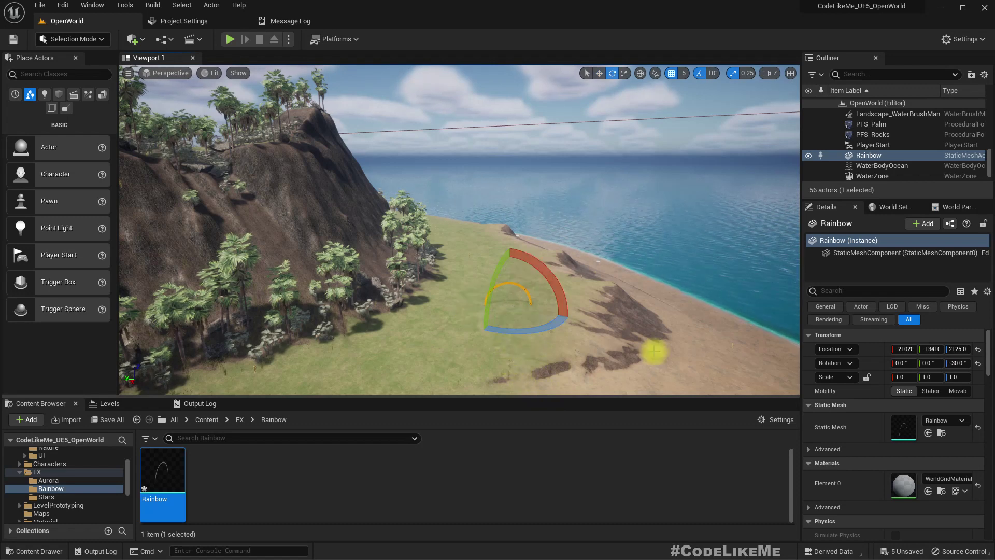
# Lock the scale proportions of the placed Rainbow mesh and set its uniform scale to 10
pyautogui.click(867, 377)
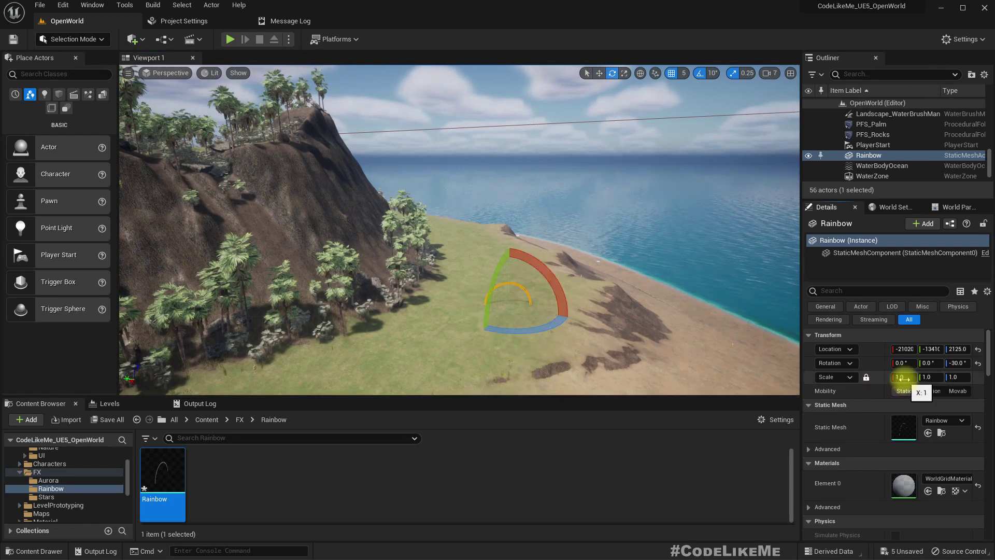
pyautogui.click(902, 377)
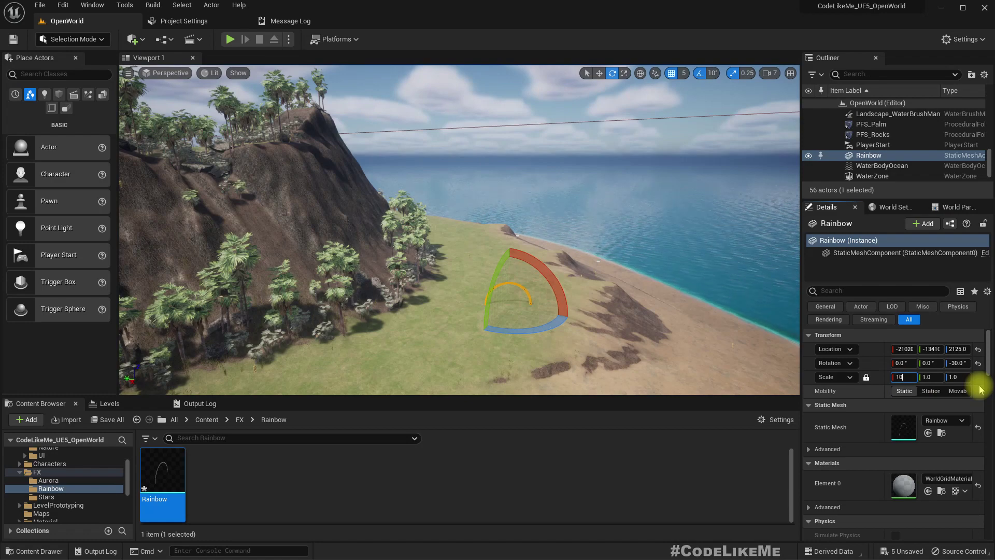
pyautogui.write('10')
pyautogui.press('Return')
pyautogui.moveTo(737, 327)
pyautogui.mouseDown(button='right')
pyautogui.moveTo(700, 305)
pyautogui.moveTo(726, 303)
pyautogui.moveTo(725, 322)
pyautogui.moveTo(728, 309)
pyautogui.mouseUp(button='right')
pyautogui.press('s')
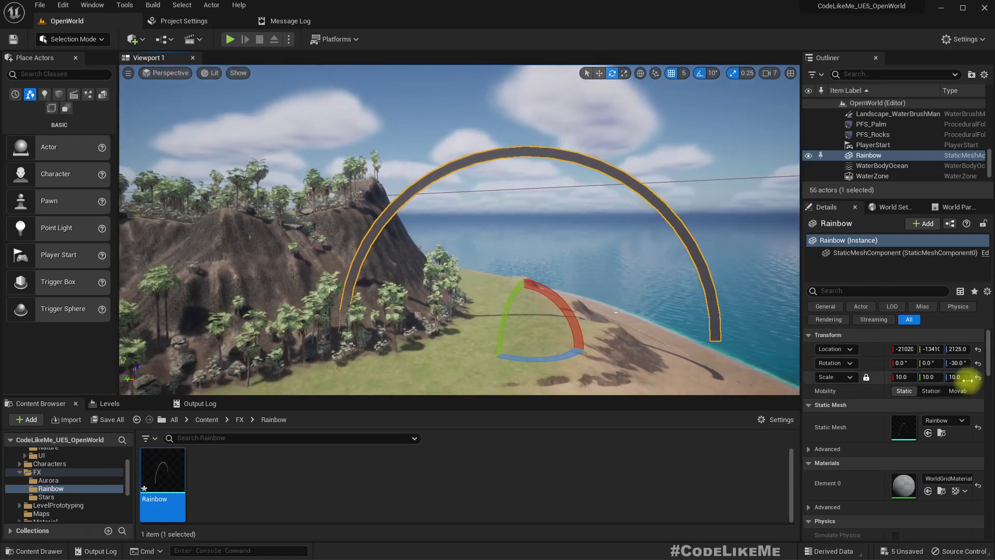
# Try a uniform scale of 30 on the Rainbow mesh
pyautogui.click(902, 378)
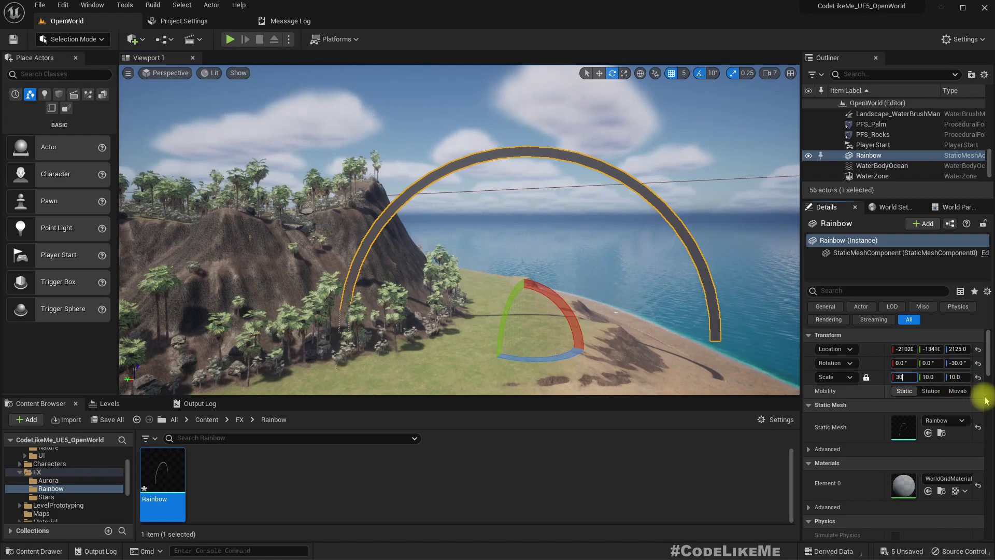
pyautogui.press('Return')
pyautogui.moveTo(540, 267); pyautogui.dragTo(541, 267, button='right')
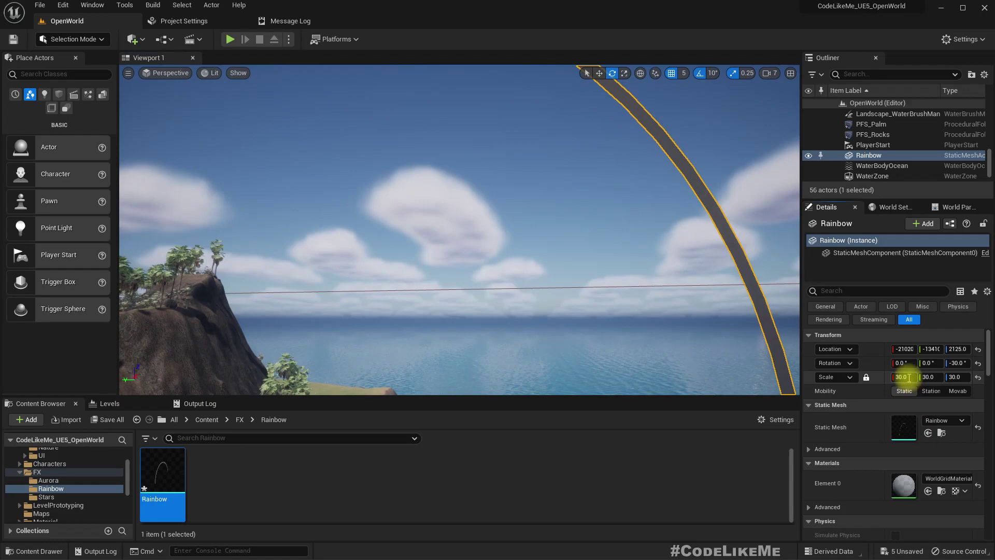
# Set the Rainbow mesh's uniform scale to 20
pyautogui.write('20')
pyautogui.press('Return')
pyautogui.moveTo(478, 284); pyautogui.dragTo(482, 310, button='right')
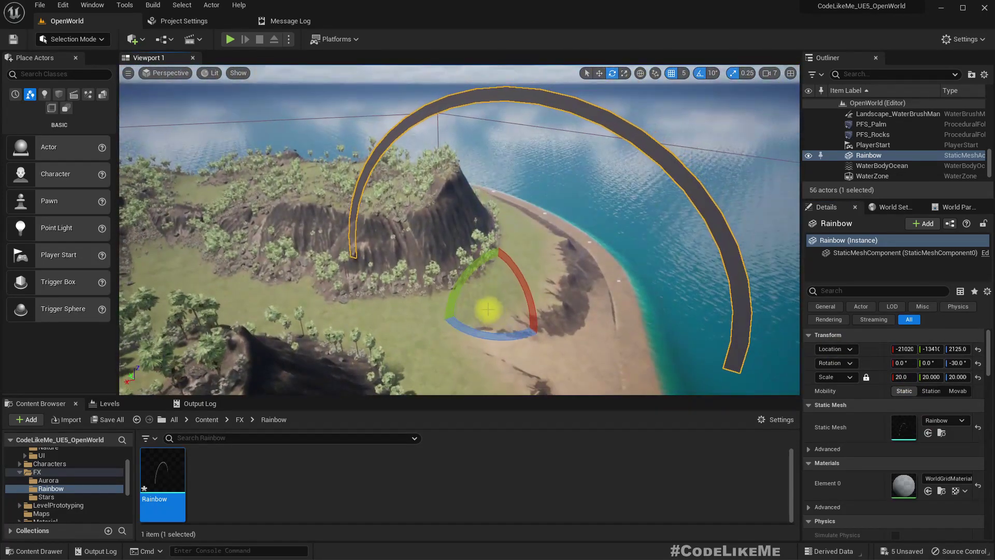
# Move the Rainbow arch horizontally over to the rocky hill and rotate it to -60° about Z
pyautogui.press('w')
pyautogui.moveTo(477, 298); pyautogui.dragTo(441, 227)
pyautogui.moveTo(443, 229); pyautogui.dragTo(444, 229, button='right')
pyautogui.moveTo(485, 270); pyautogui.dragTo(484, 270, button='right')
pyautogui.press('e')
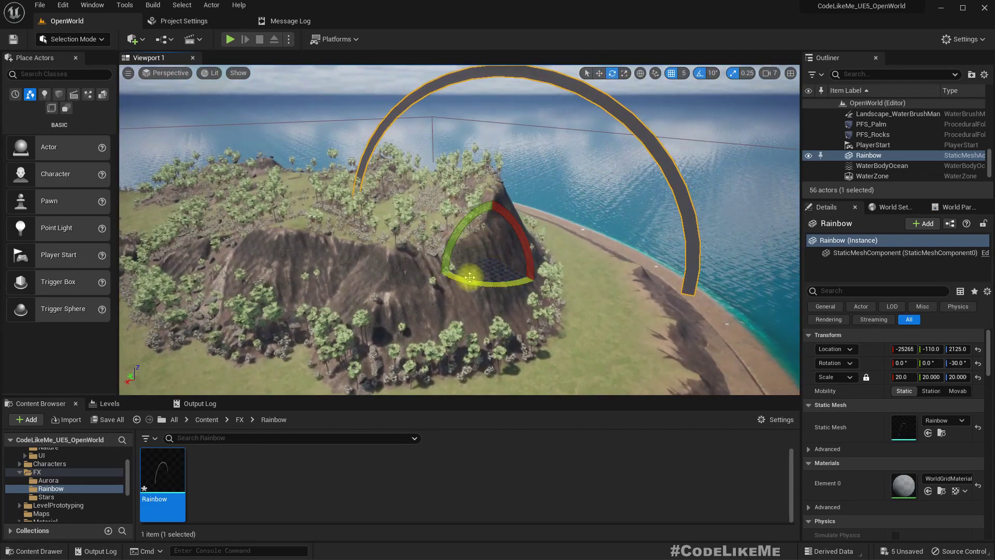
pyautogui.moveTo(470, 277); pyautogui.dragTo(459, 285)
pyautogui.moveTo(478, 280); pyautogui.dragTo(477, 277, button='right')
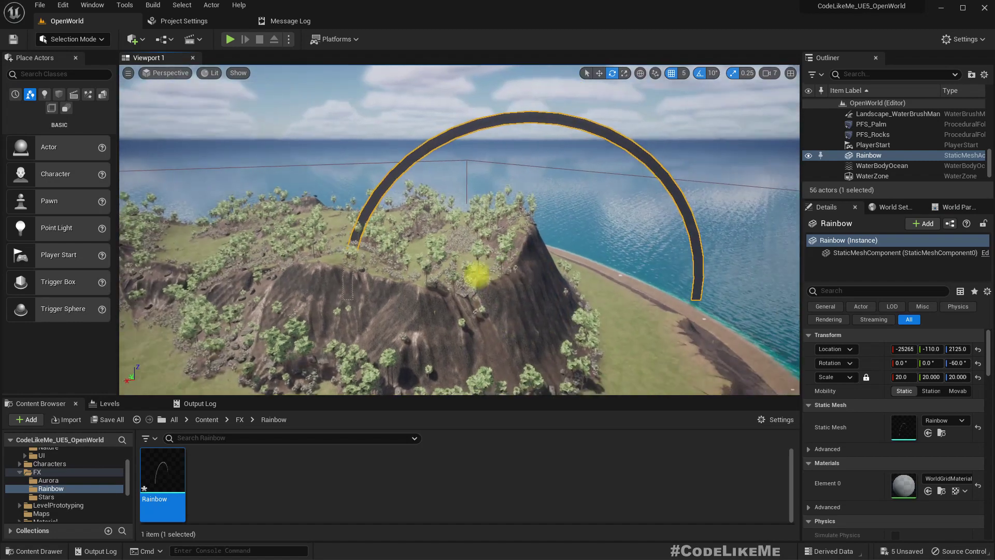
# Lower the Rainbow arch to a Z location of about -1345 so it rises from the ground beside the hill
pyautogui.moveTo(521, 259); pyautogui.dragTo(522, 284)
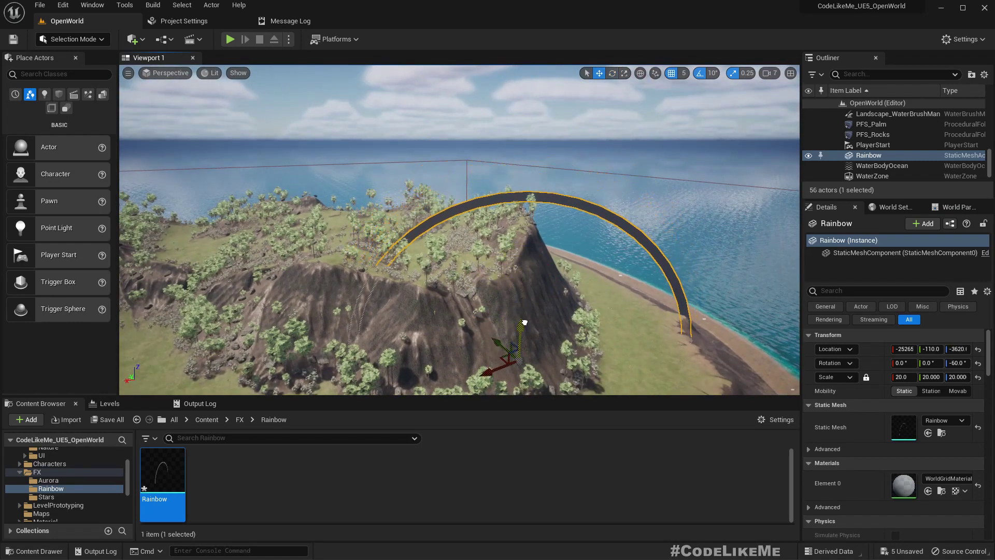
pyautogui.moveTo(527, 301); pyautogui.dragTo(500, 289, button='right')
pyautogui.moveTo(460, 289); pyautogui.dragTo(460, 281)
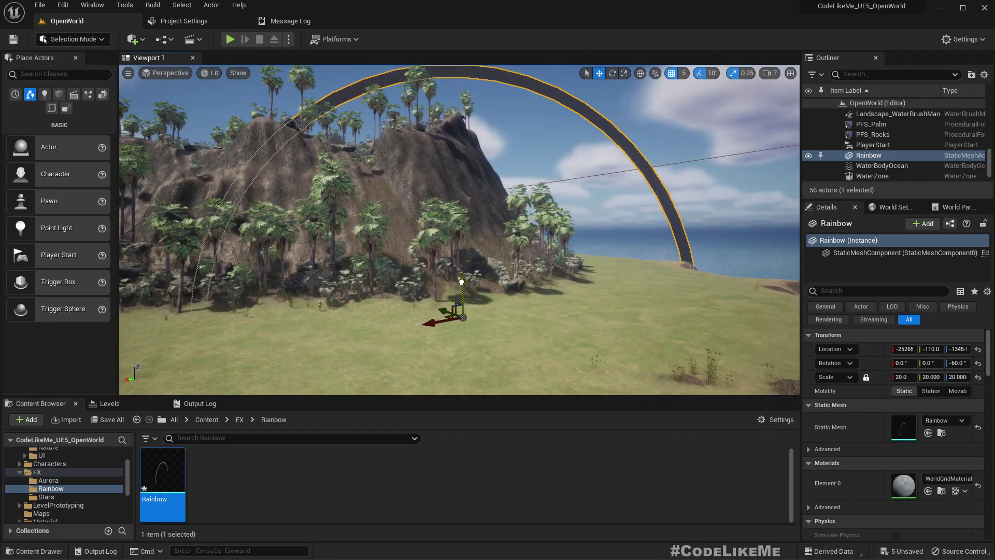
pyautogui.moveTo(488, 319); pyautogui.dragTo(520, 332, button='right')
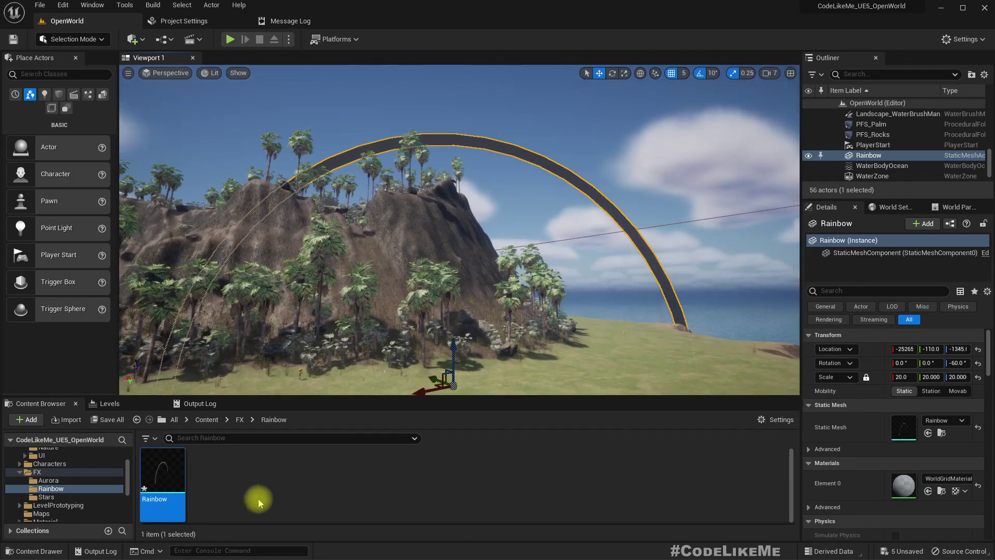
# Try WireframeMaterial as the Rainbow arch's Element 0 material and undo the assignment
pyautogui.click(236, 481)
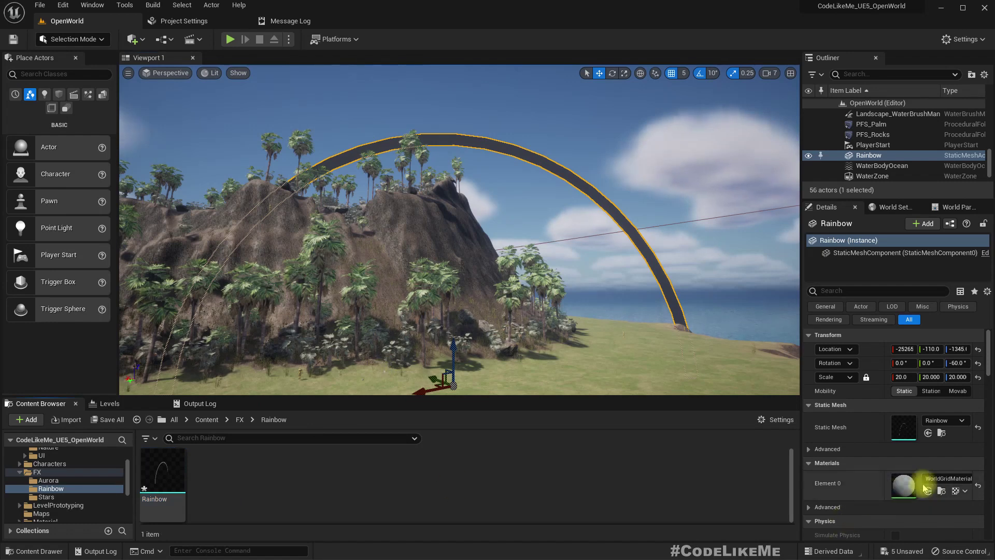
pyautogui.click(941, 478)
pyautogui.click(967, 384)
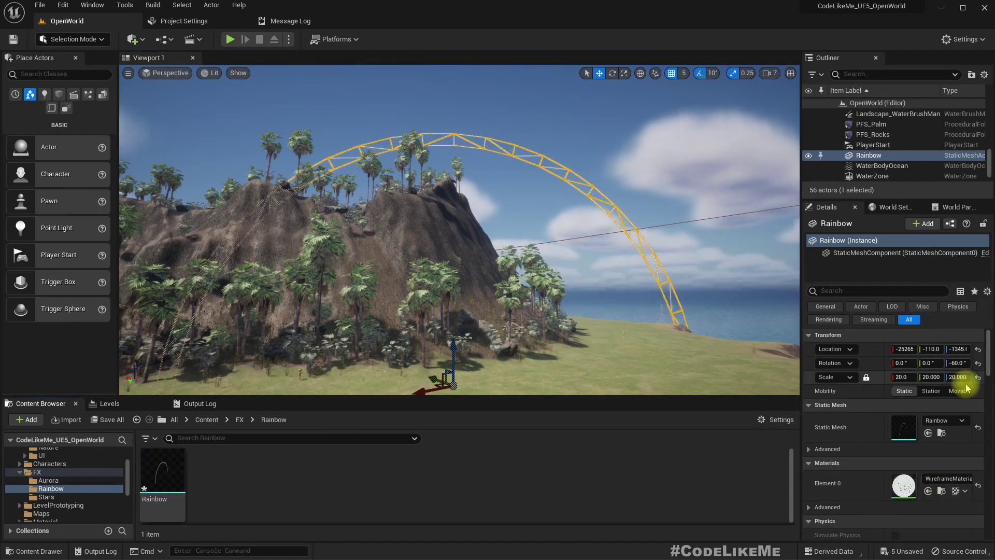
pyautogui.click(612, 276)
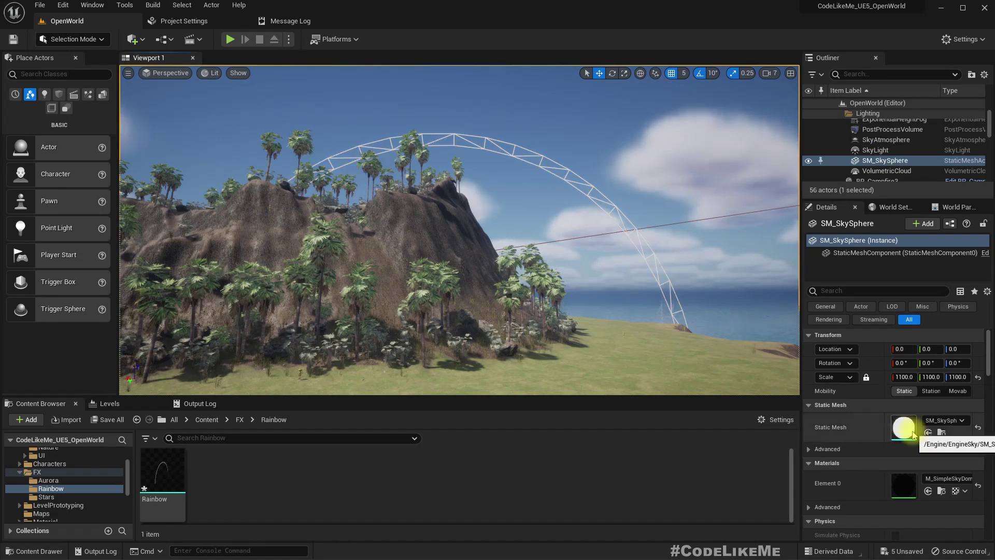
pyautogui.hotkey('ctrl', 'z')
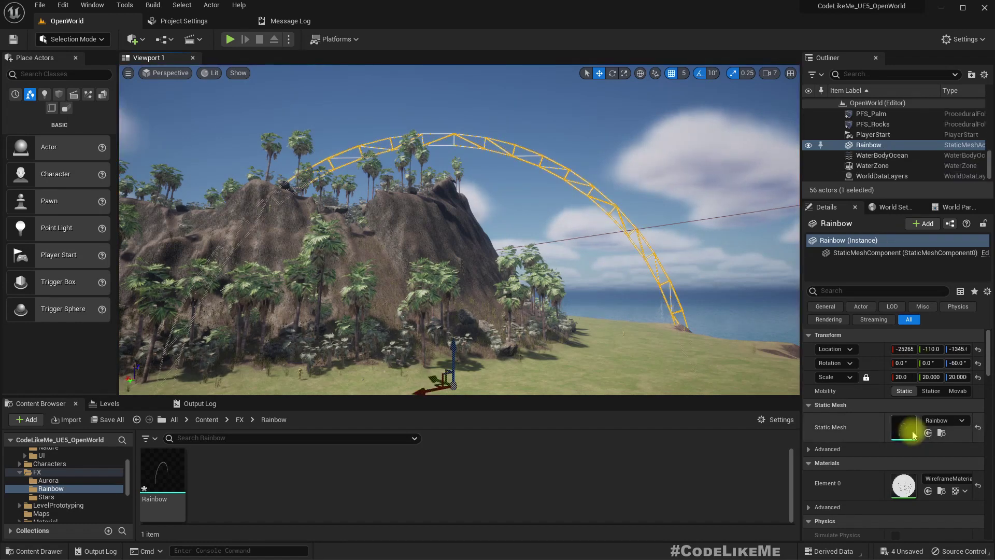
pyautogui.hotkey('ctrl', 'z')
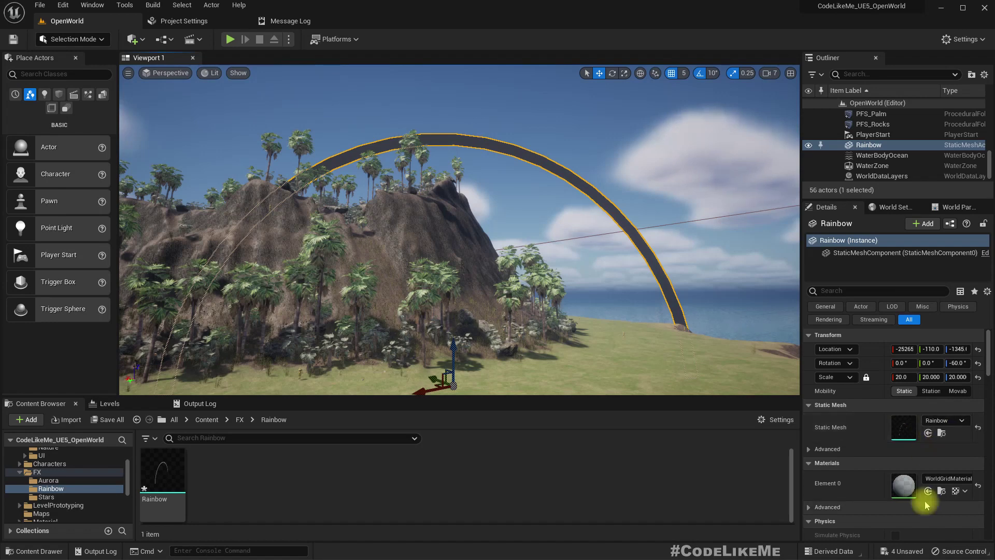
pyautogui.click(952, 478)
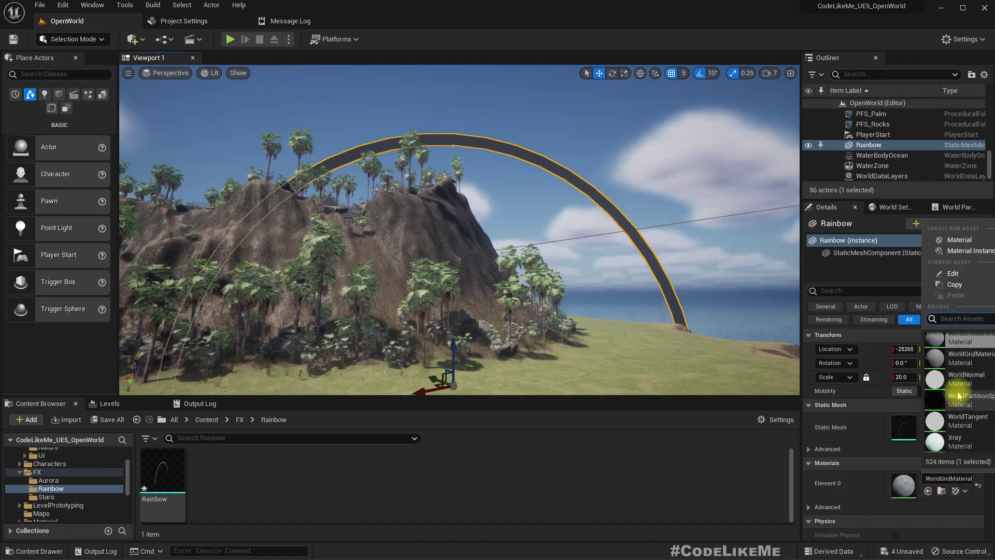
pyautogui.scroll(4, 958, 397)
pyautogui.moveTo(624, 340)
pyautogui.mouseDown(button='right')
pyautogui.moveTo(648, 364)
pyautogui.moveTo(638, 343)
pyautogui.mouseUp(button='right')
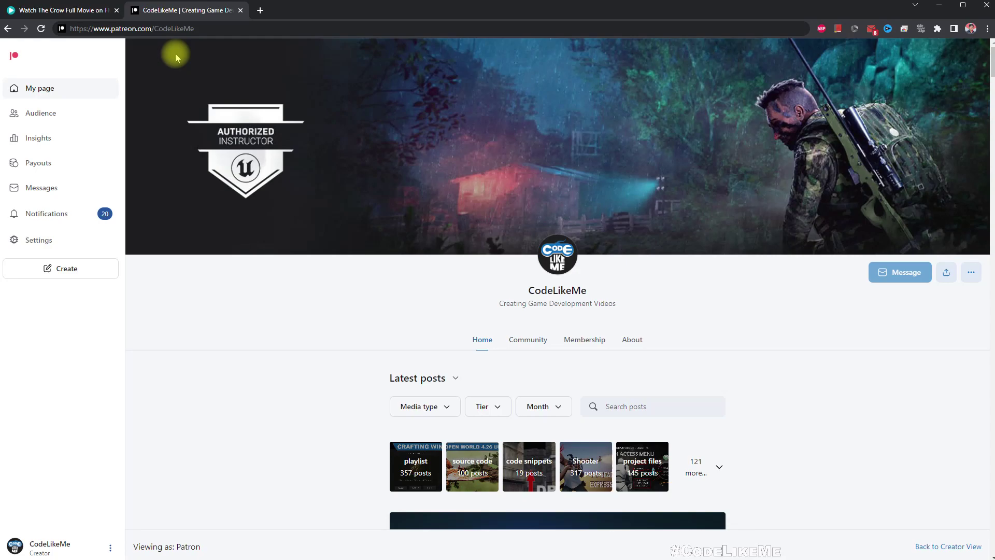
# In a new Chrome tab, search Google for "rainbow texture" and open the preview of the vertically striped Rainbow Gradient image
pyautogui.hotkey('ctrl', 't')
pyautogui.write('raoi')
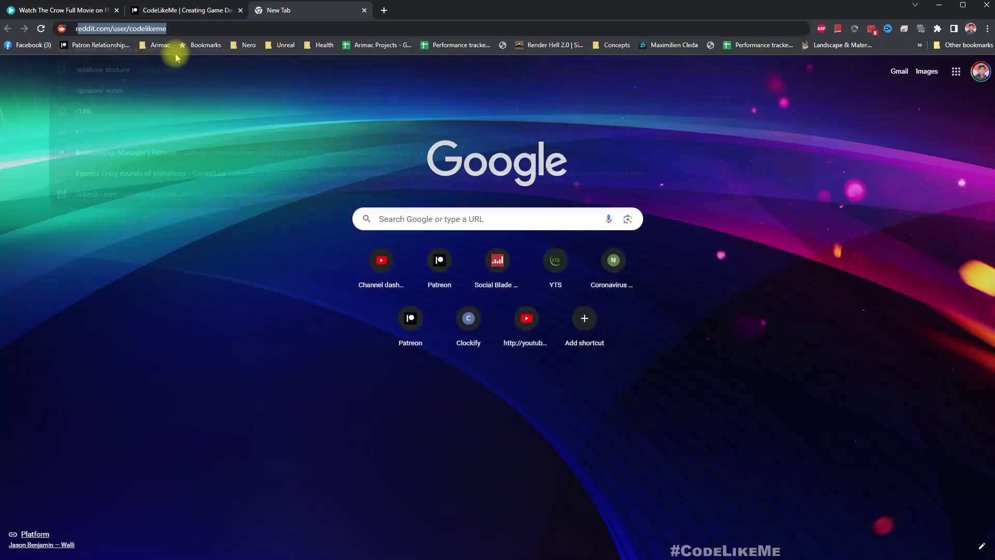
pyautogui.press('BackSpace')
pyautogui.write('inbow')
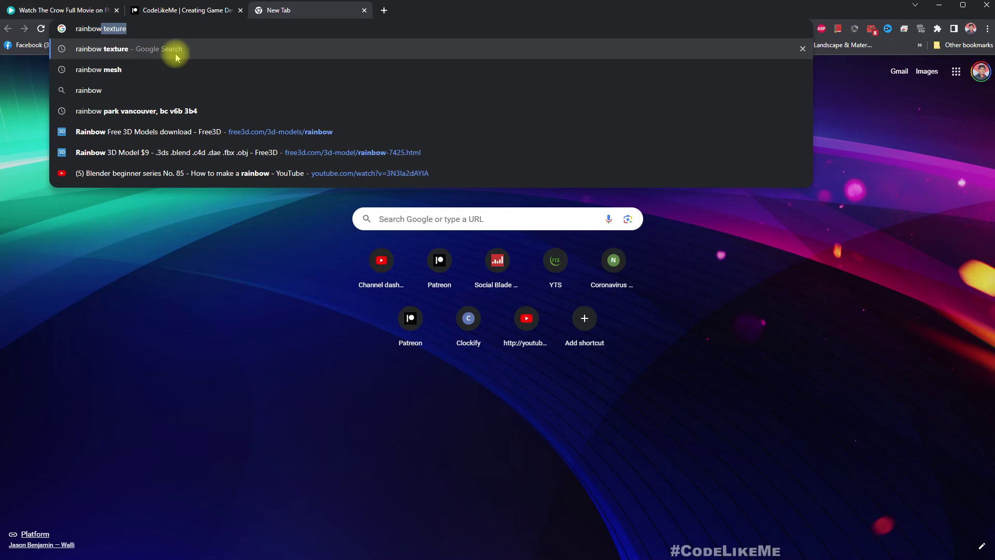
pyautogui.click(175, 52)
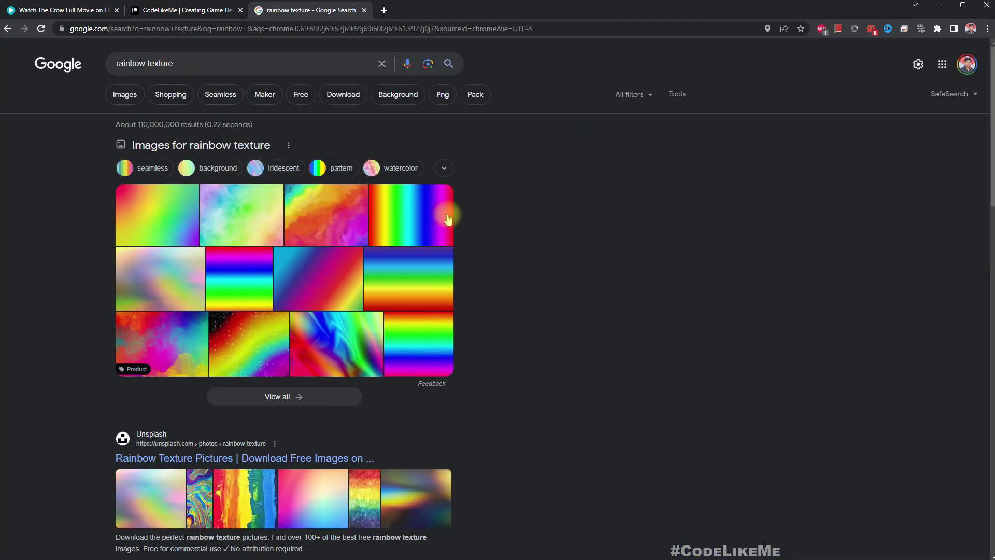
pyautogui.click(400, 228)
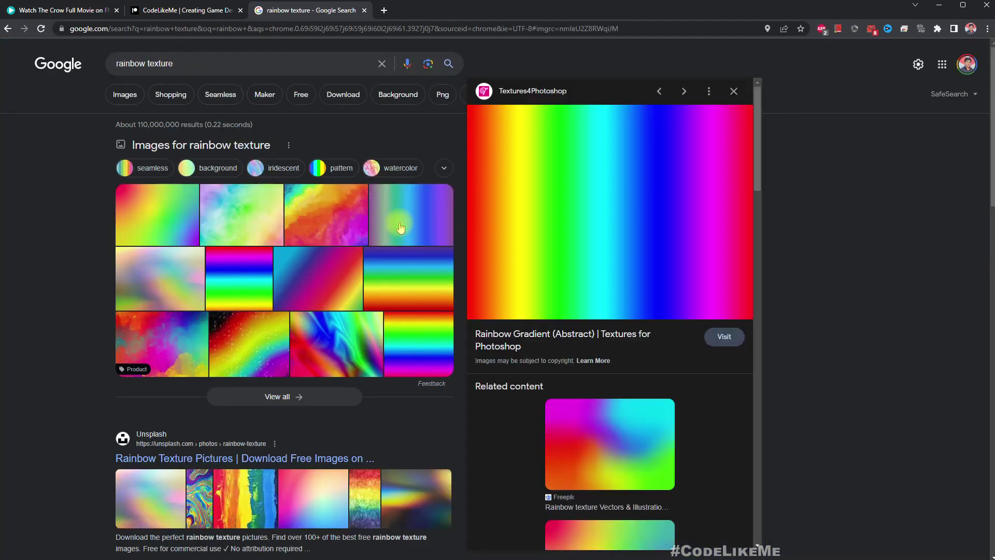
pyautogui.scroll(-4, 564, 239)
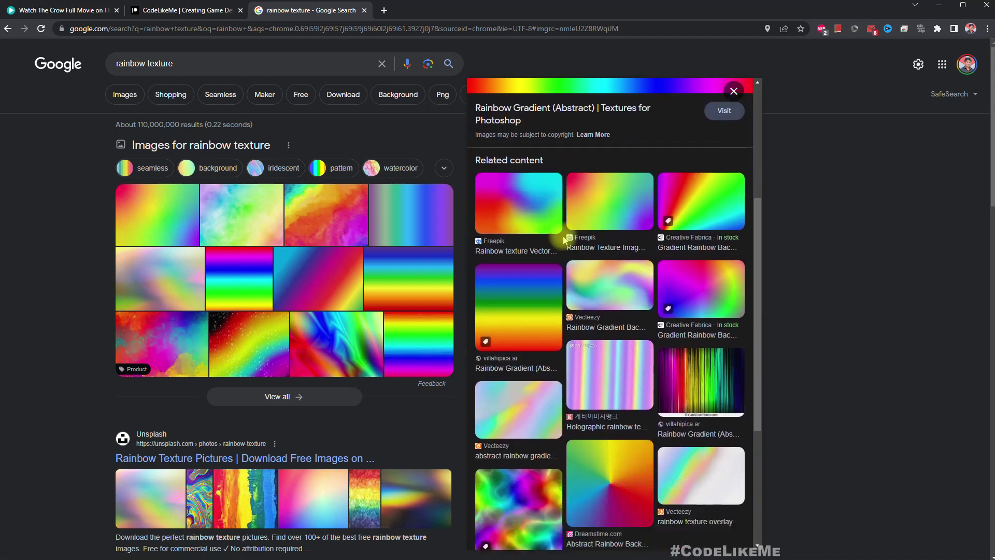
pyautogui.scroll(5, 564, 238)
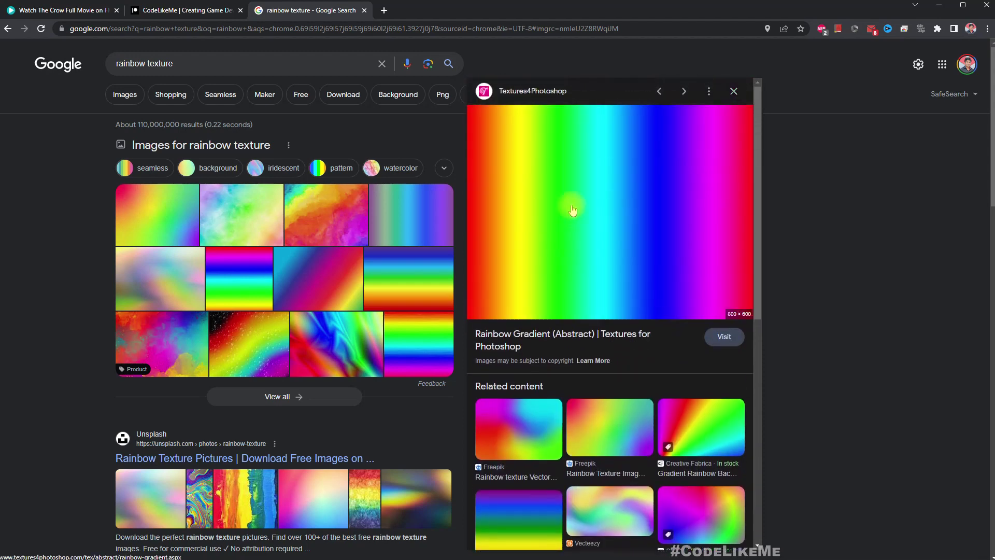
# Save the Rainbow Gradient image to Downloads as rainbow, and close the import results for T_rainbow.jpg in Unreal Editor
pyautogui.rightClick(573, 210)
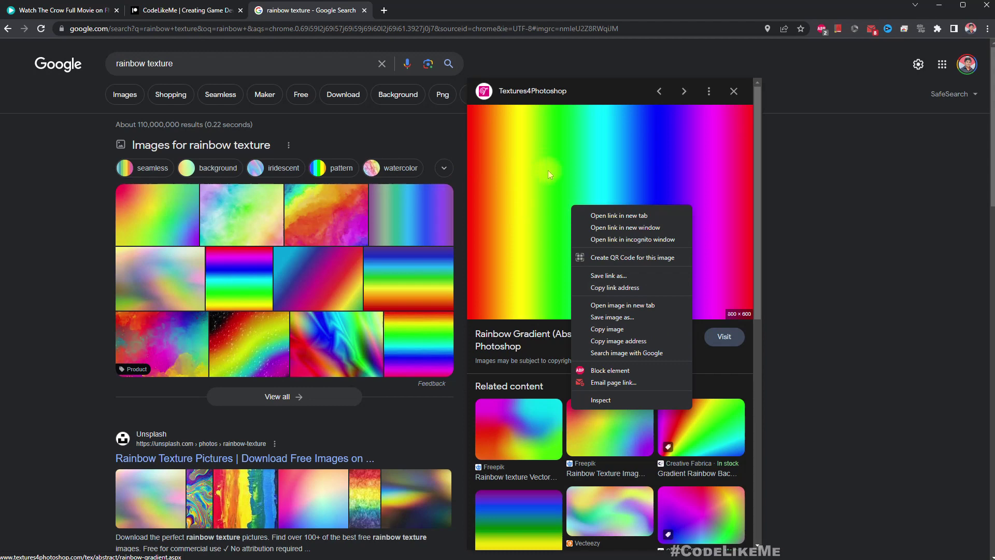
pyautogui.click(646, 317)
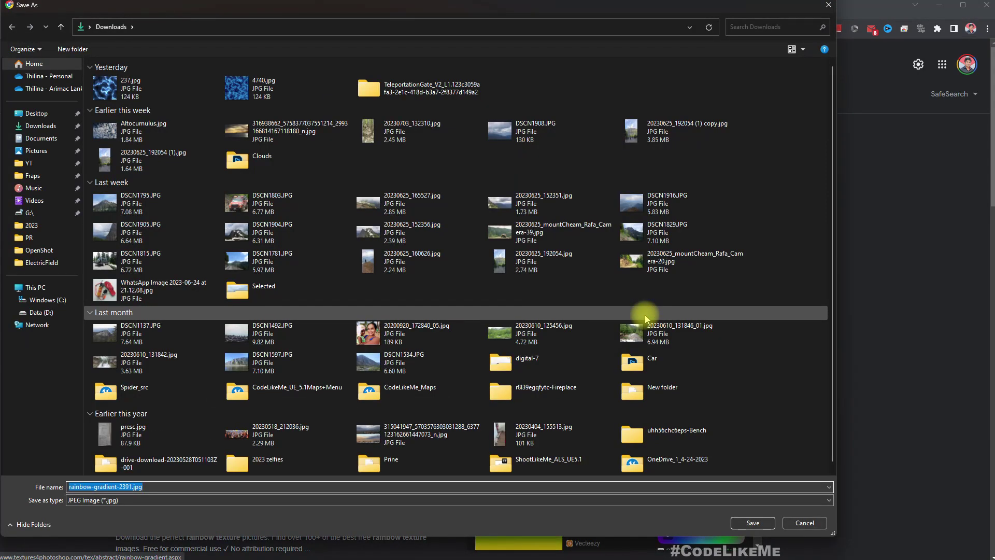
pyautogui.write('ra')
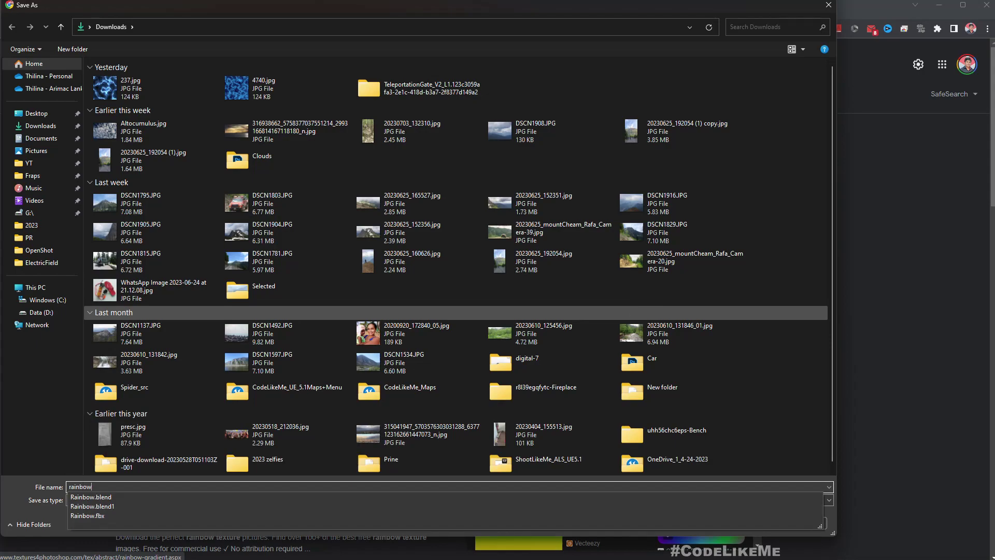
pyautogui.write('inbow')
pyautogui.press('Return')
pyautogui.click(644, 317)
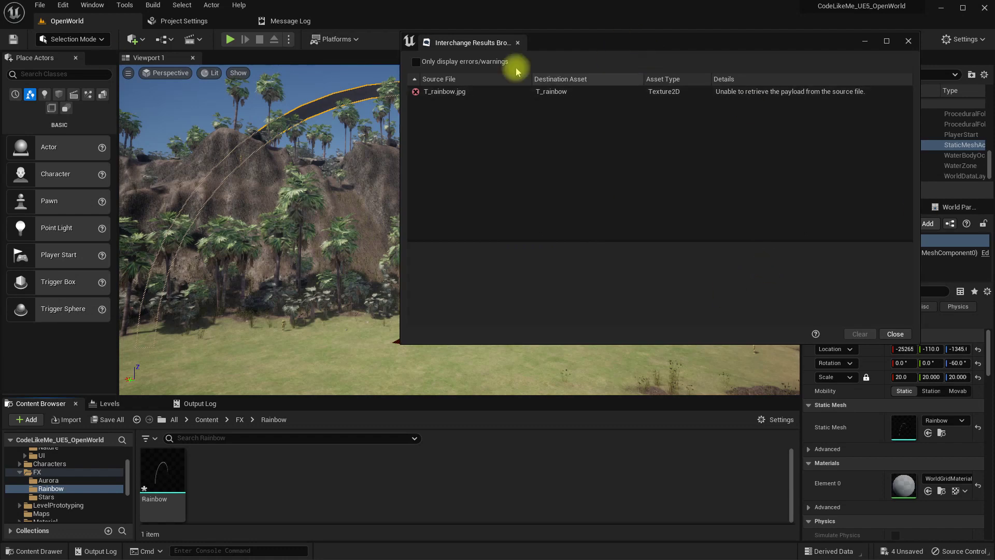
pyautogui.click(517, 42)
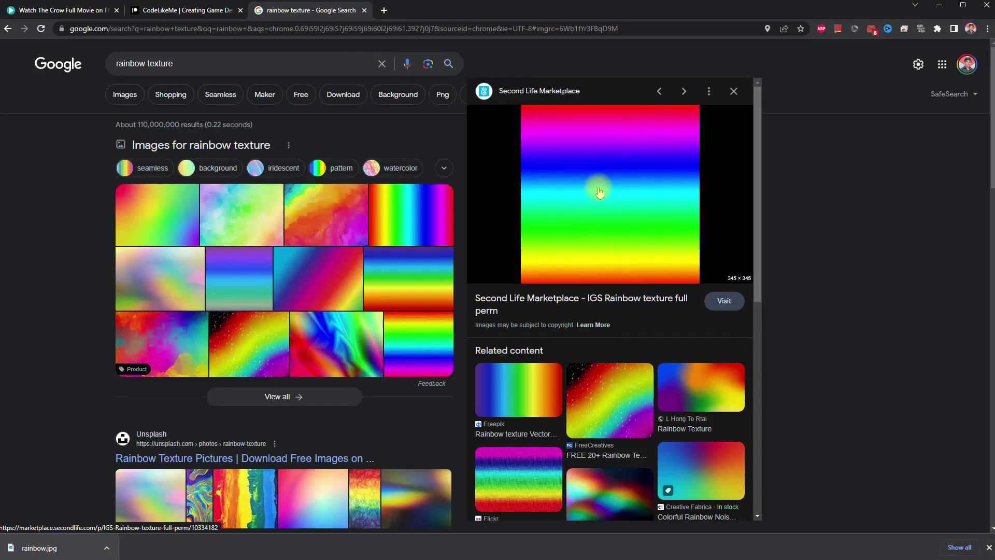
# Save the horizontally striped Second Life Marketplace image to Downloads as RAINBOW_TEXTURE.jpg and switch back to Unreal Editor
pyautogui.rightClick(596, 185)
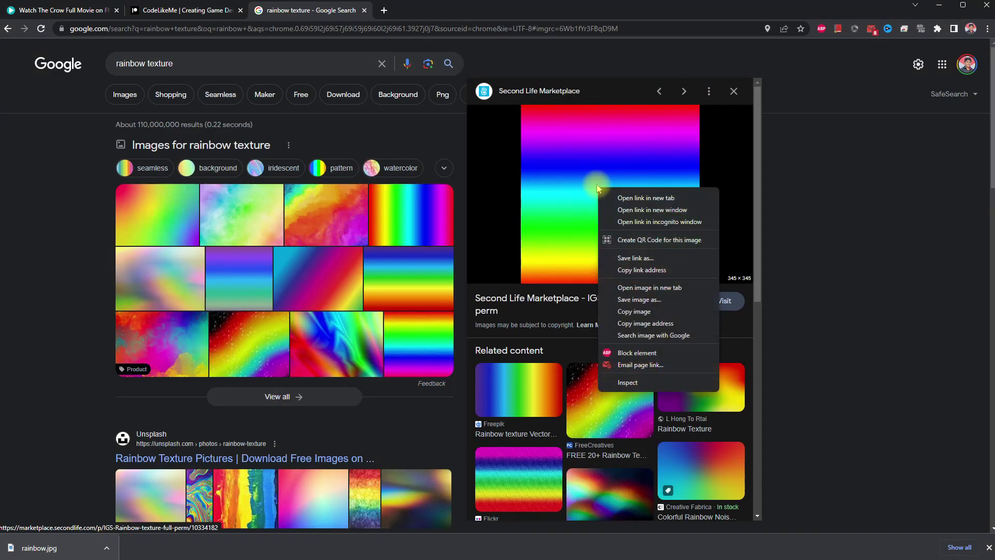
pyautogui.click(655, 302)
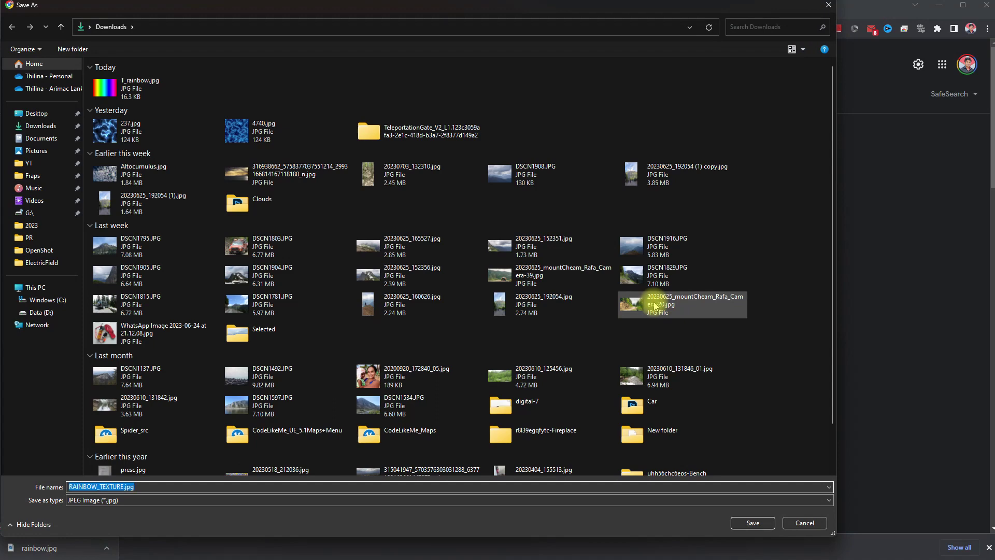
pyautogui.press('Return')
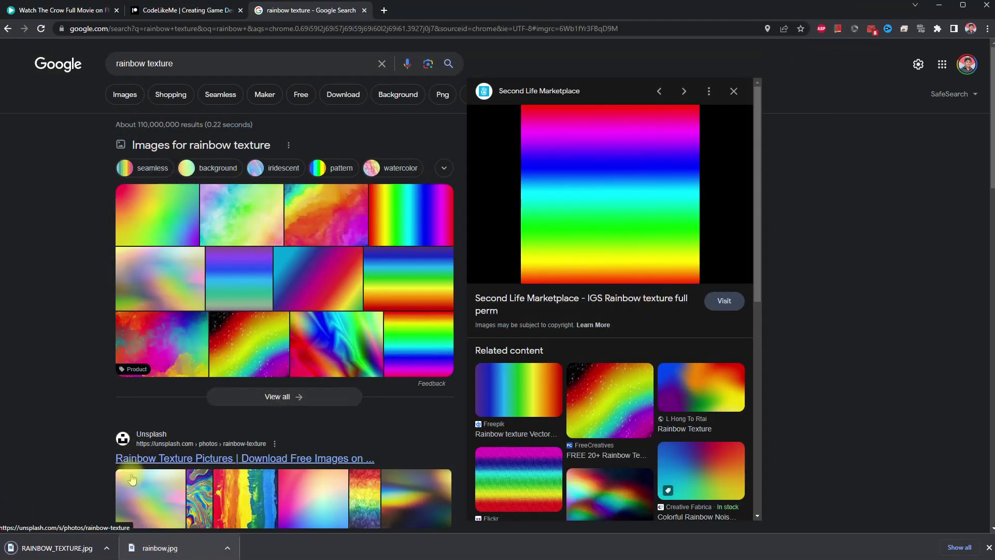
pyautogui.hotkey('alt', 'Tab')
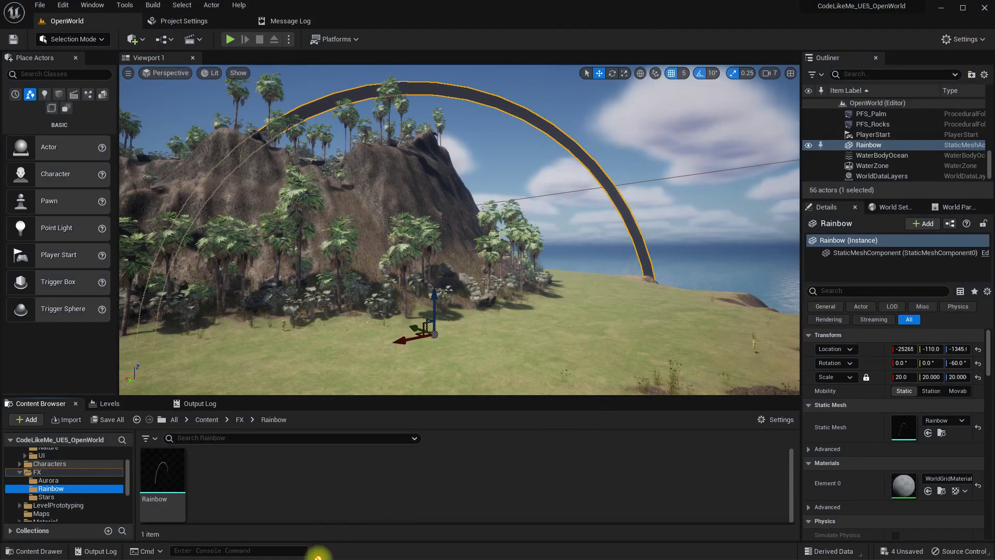
# Apply the imported RAINBOW_TEXTURE to the Rainbow arch as its material and view the arch without editor overlays
pyautogui.moveTo(267, 496); pyautogui.dragTo(603, 178)
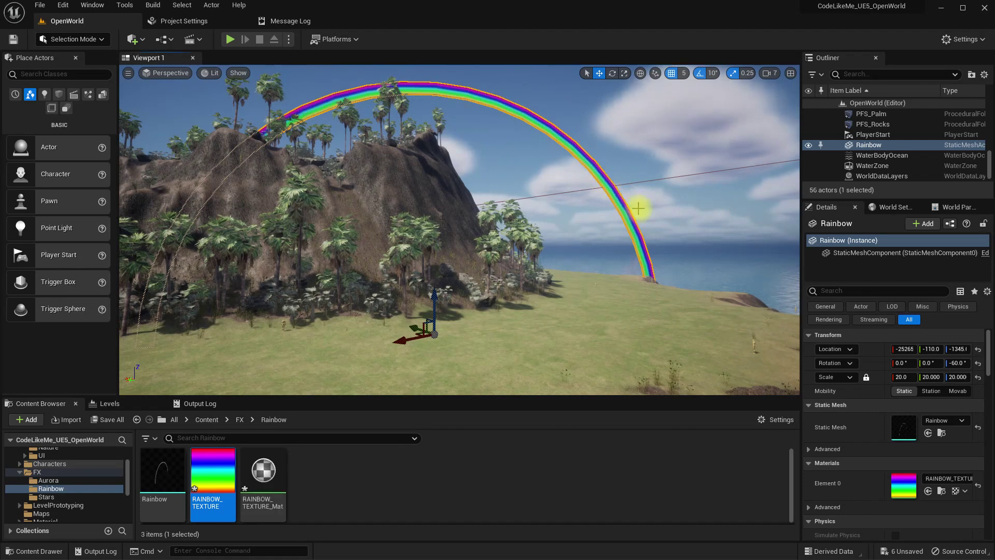
pyautogui.moveTo(638, 208)
pyautogui.mouseDown(button='right')
pyautogui.moveTo(628, 188)
pyautogui.moveTo(646, 224)
pyautogui.moveTo(631, 226)
pyautogui.moveTo(644, 225)
pyautogui.mouseUp(button='right')
pyautogui.press('d')
pyautogui.press('q')
pyautogui.press('g')
pyautogui.press('w')
pyautogui.press('s')
# Open RAINBOW_TEXTURE_Mat for editing and dock its Material Editor alongside the other open editors
pyautogui.doubleClick(267, 468)
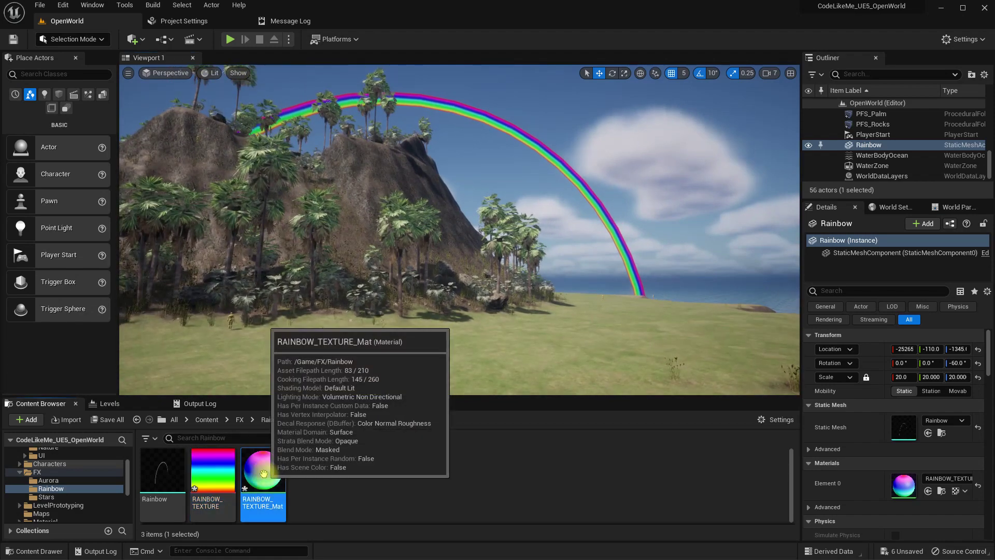
pyautogui.moveTo(456, 391); pyautogui.dragTo(598, 259)
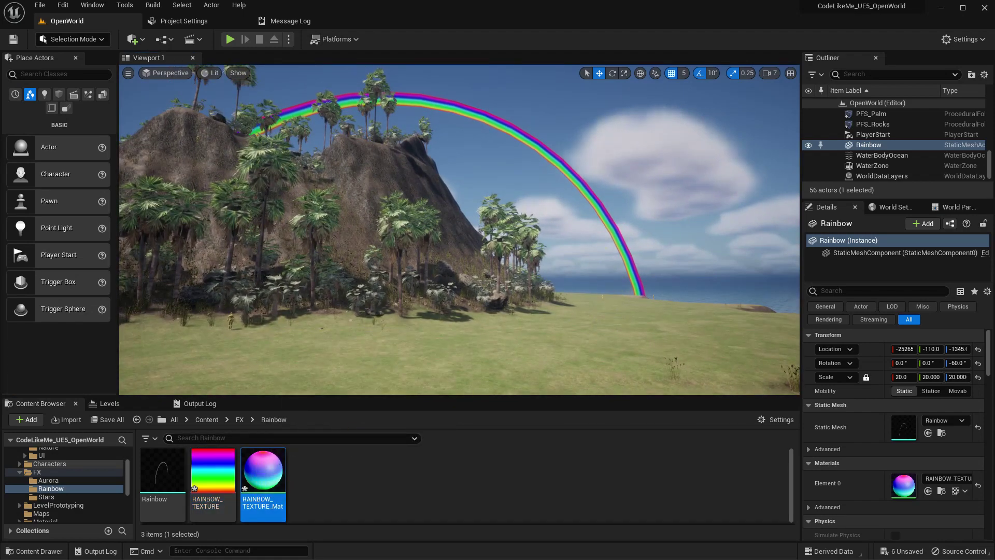
pyautogui.moveTo(254, 178); pyautogui.dragTo(371, 18)
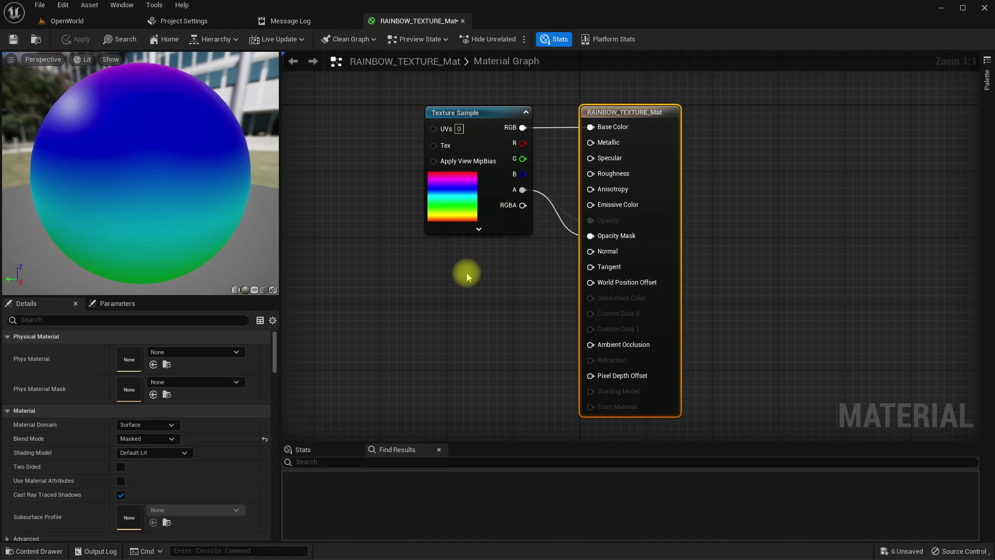
# Space the result node away from the Texture Sample, set the material's Blend Mode to Additive, and apply it to the OpenWorld level
pyautogui.moveTo(678, 115); pyautogui.dragTo(786, 114)
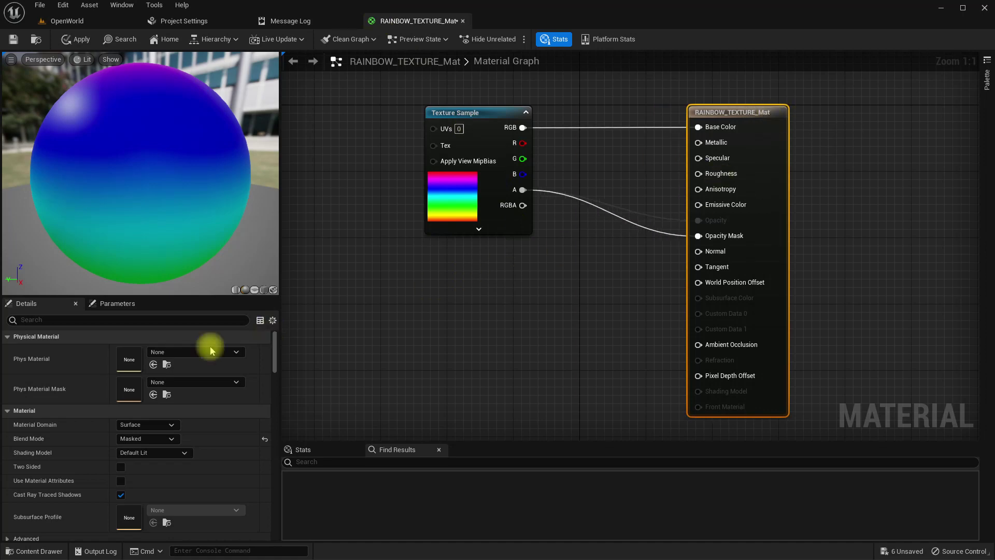
pyautogui.click(145, 438)
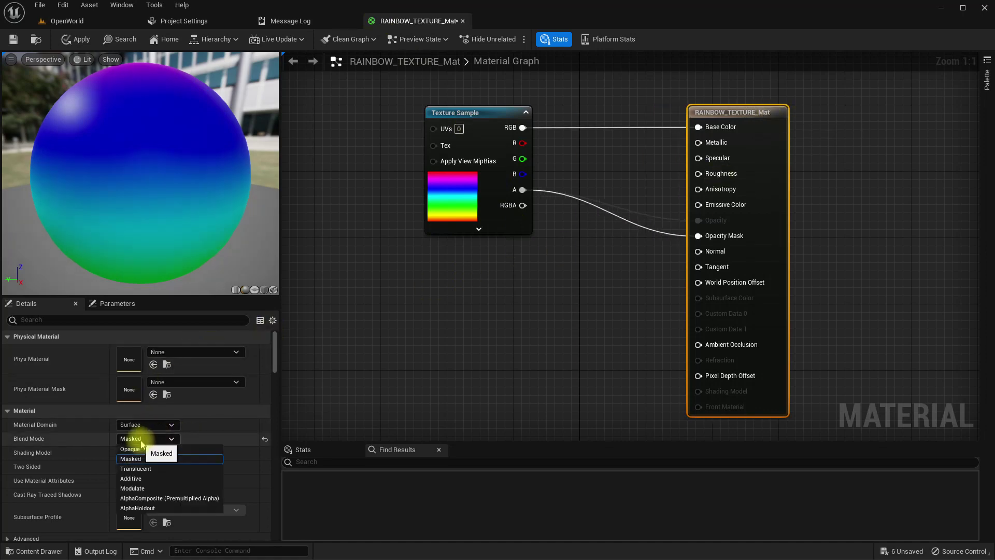
pyautogui.click(155, 480)
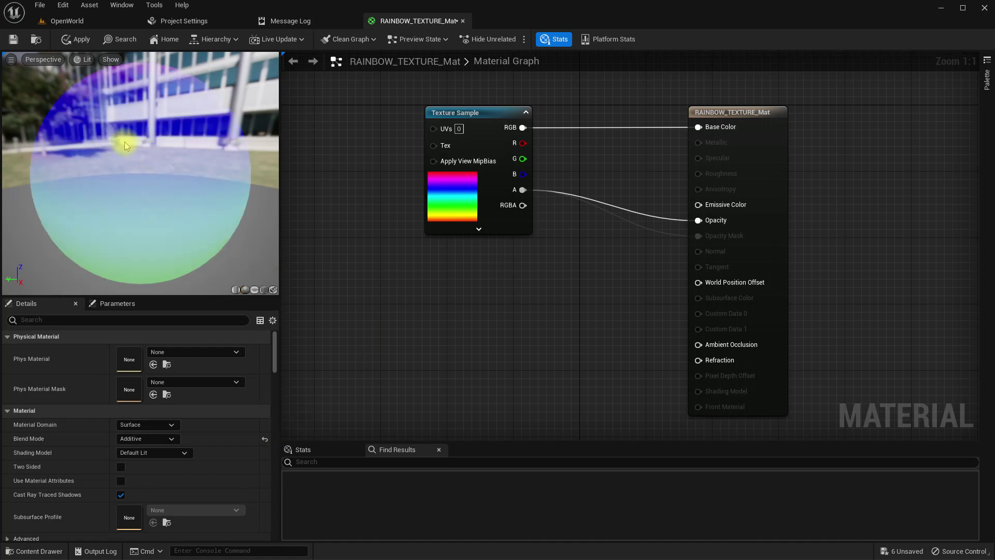
pyautogui.click(76, 38)
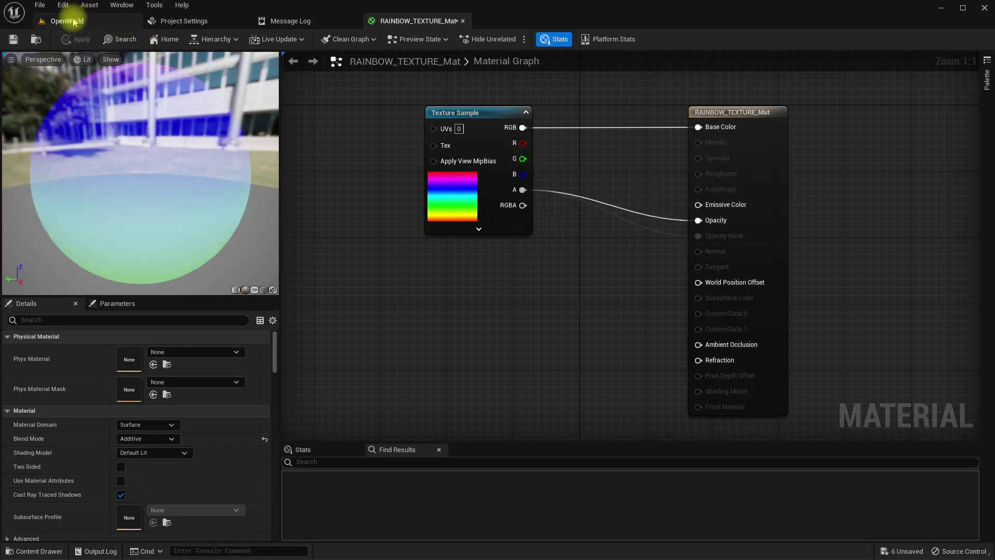
pyautogui.click(74, 22)
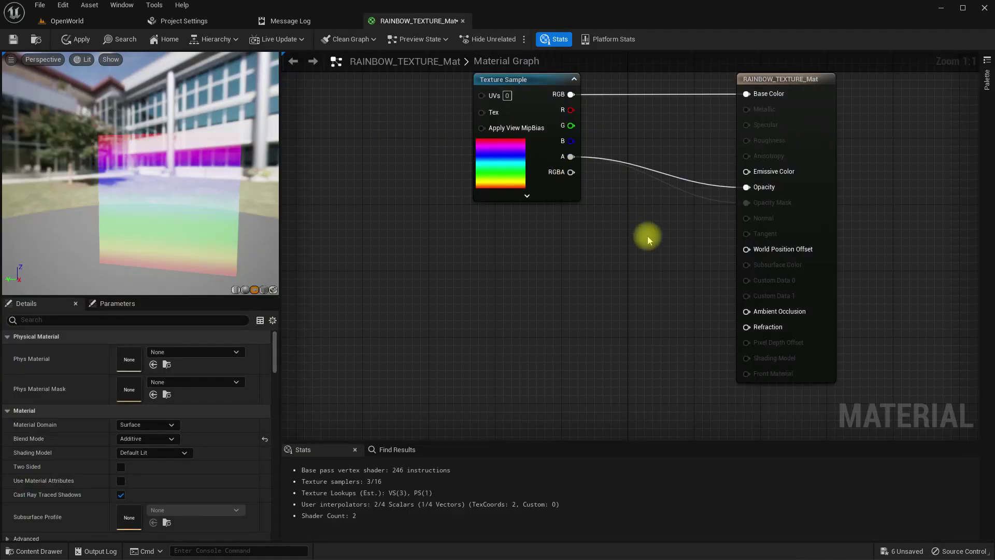
# Break the material's Opacity link, promote Opacity to a parameter, and place the parameter node below the Texture Sample
pyautogui.moveTo(154, 218); pyautogui.dragTo(125, 219)
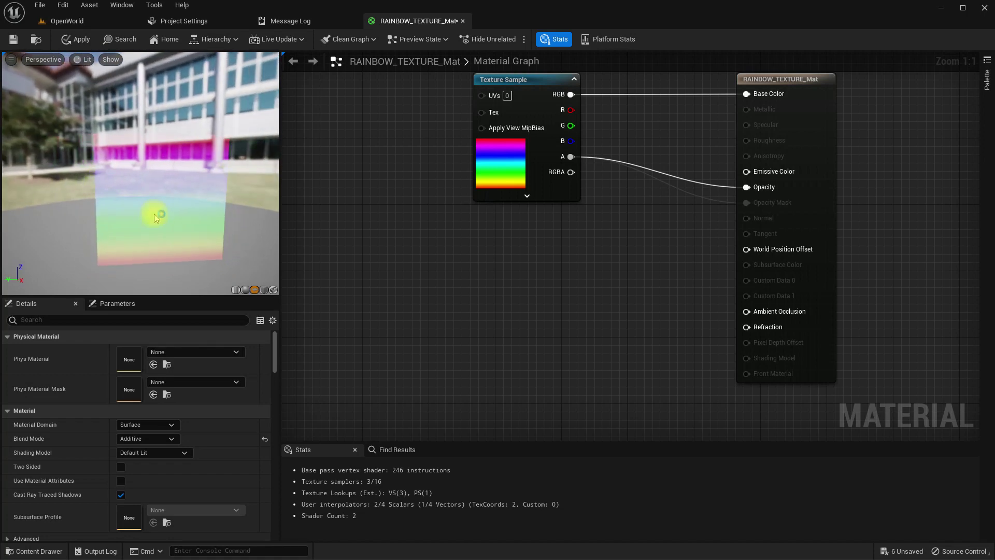
pyautogui.rightClick(750, 187)
pyautogui.click(783, 206)
pyautogui.rightClick(755, 187)
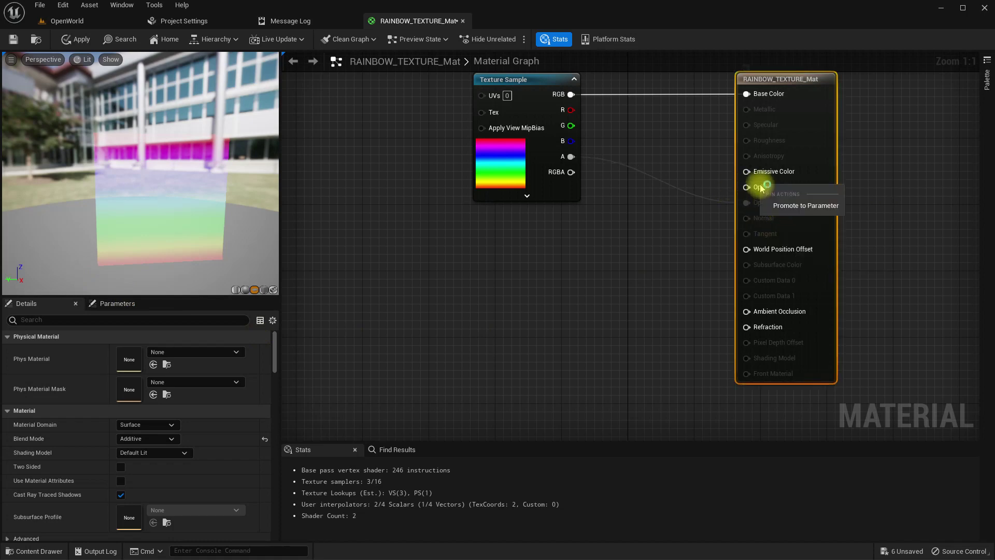
pyautogui.click(797, 205)
pyautogui.moveTo(697, 84); pyautogui.dragTo(605, 259)
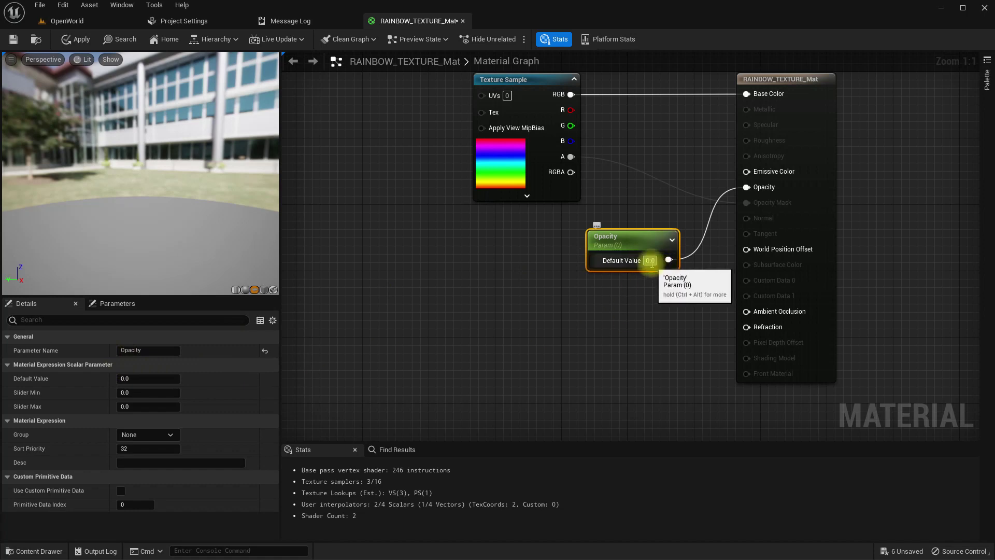
# Set the Opacity parameter's default value to 0.3, apply the material, and view the rainbow in the OpenWorld level
pyautogui.click(650, 260)
pyautogui.write('0.3')
pyautogui.press('Return')
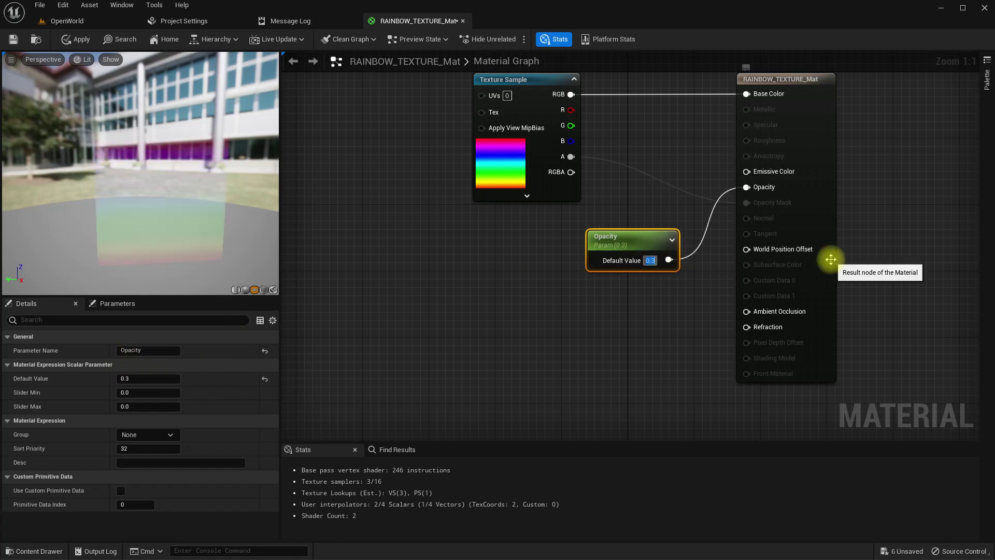
pyautogui.click(73, 39)
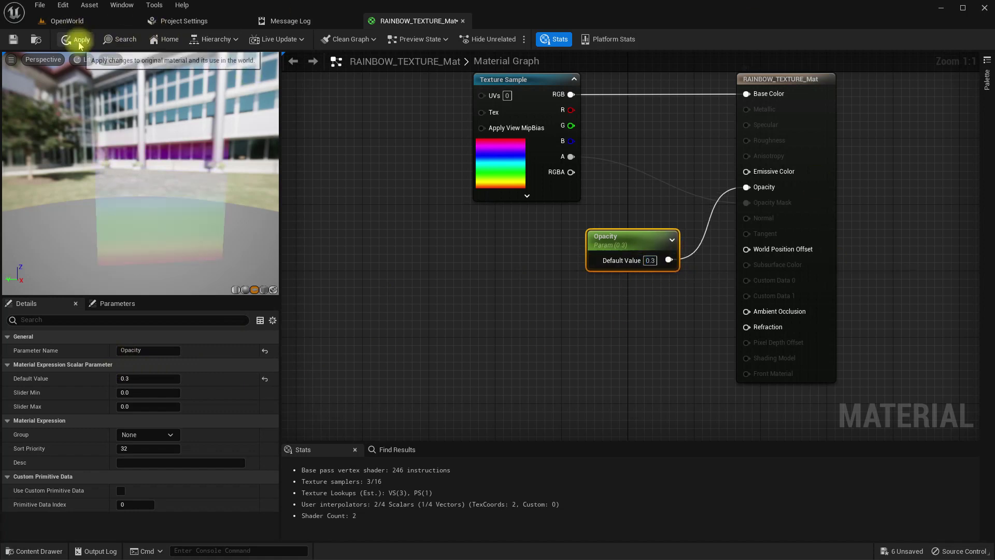
pyautogui.click(61, 22)
pyautogui.moveTo(388, 182); pyautogui.dragTo(424, 184)
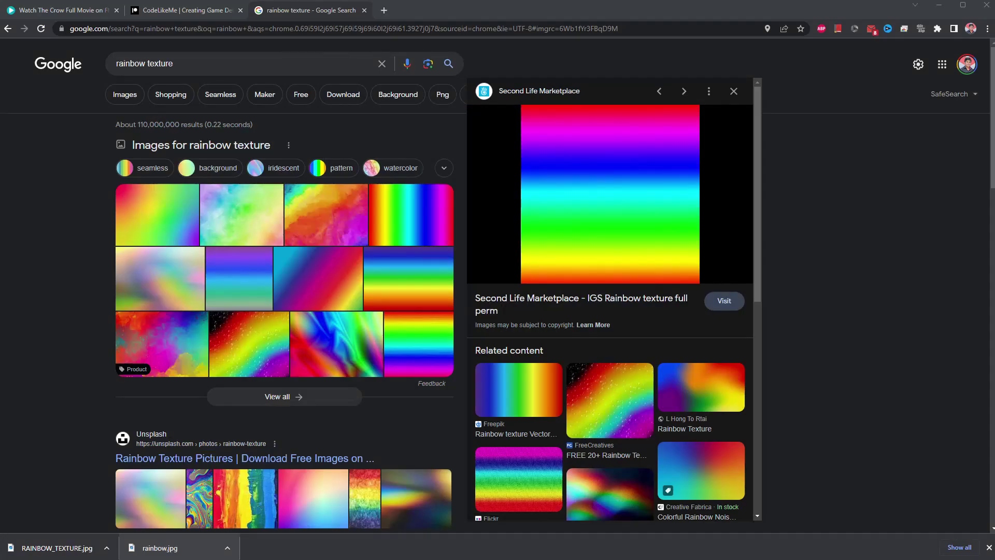
# Switch to Photoshop and open the downloaded RAINBOW_TEXTURE.jpg with the whole image in view
pyautogui.moveTo(610, 194); pyautogui.dragTo(87, 322)
pyautogui.hotkey('alt', 'Tab')
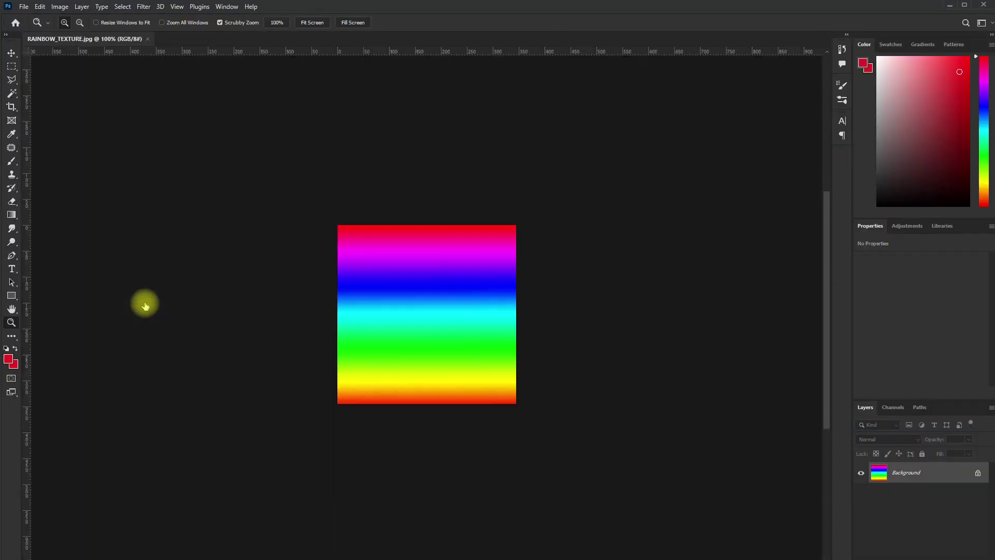
pyautogui.click(148, 302)
pyautogui.moveTo(457, 341); pyautogui.dragTo(440, 325)
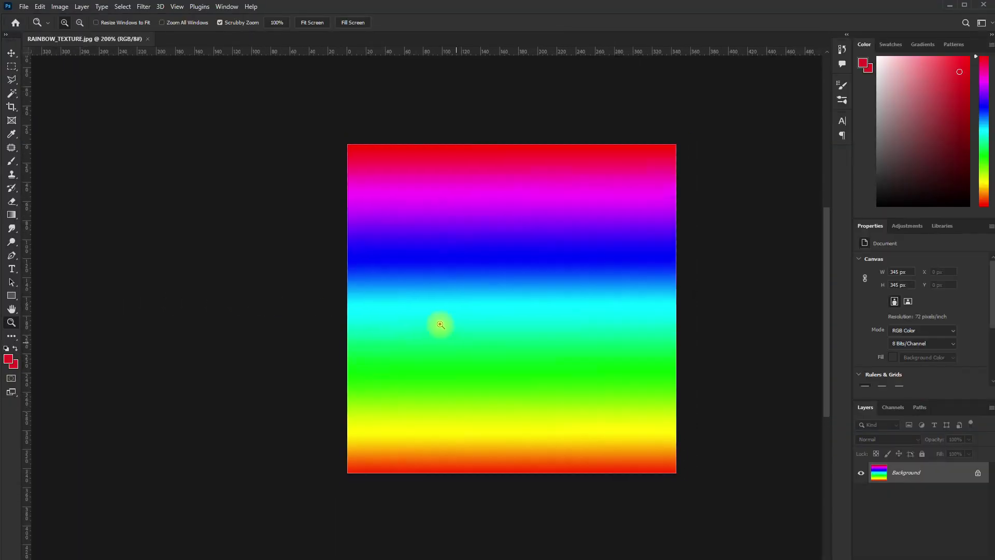
pyautogui.keyDown('alt'); pyautogui.scroll(-3, 440, 325); pyautogui.keyUp('alt')
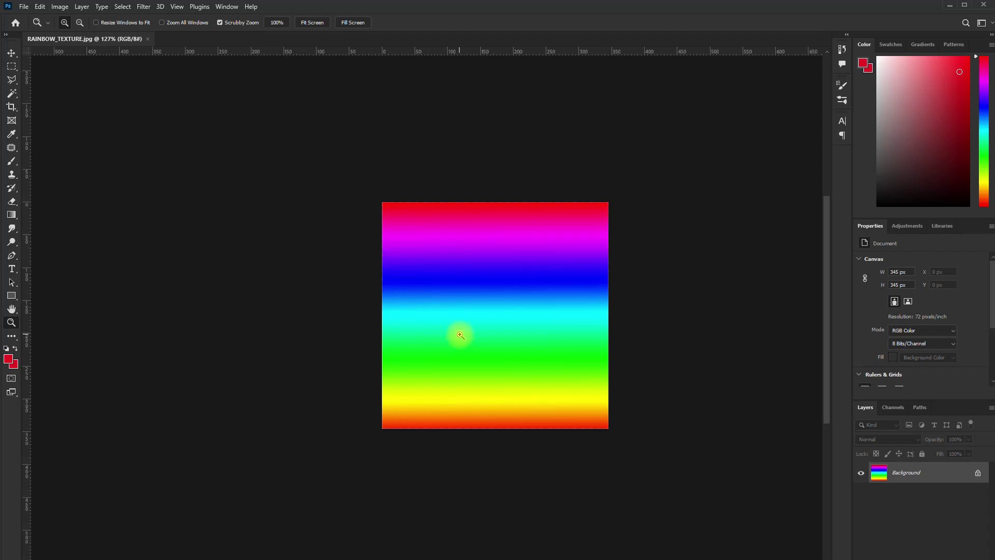
# Unlock the Background layer and shrink the rainbow symmetrically to 80% height, leaving transparent strips above and below it
pyautogui.click(978, 473)
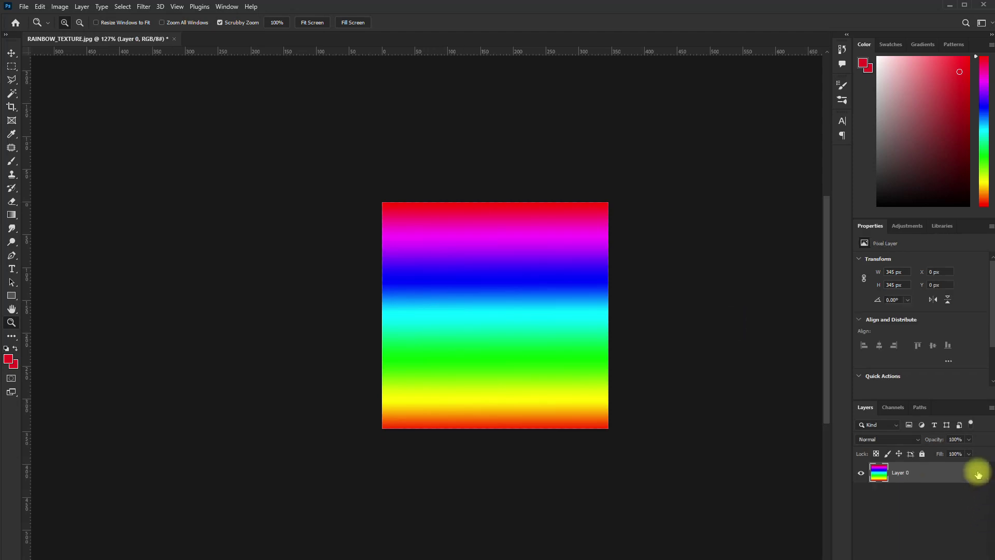
pyautogui.hotkey('ctrl', 't')
pyautogui.keyDown('alt'); pyautogui.moveTo(494, 202); pyautogui.dragTo(496, 224); pyautogui.keyUp('alt')
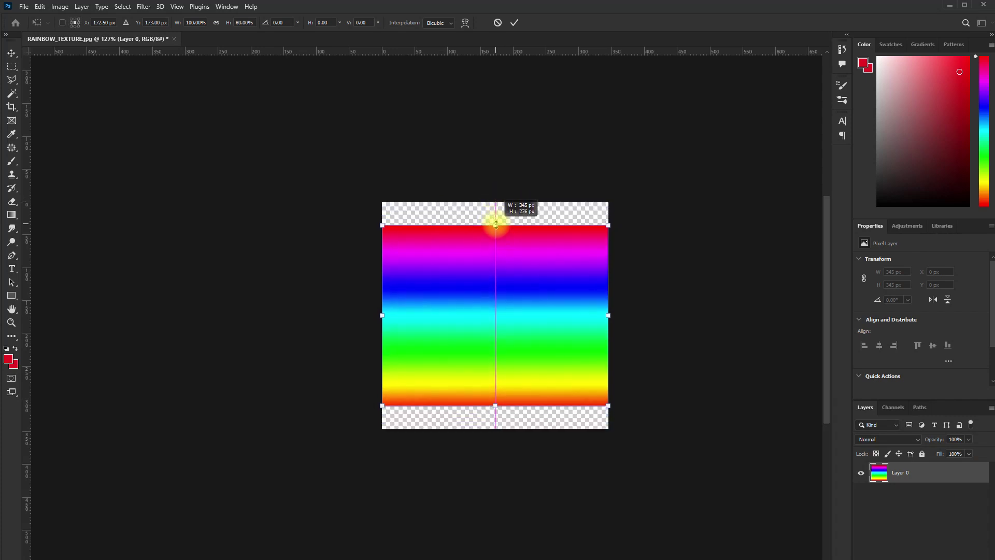
pyautogui.press('Return')
pyautogui.press('z')
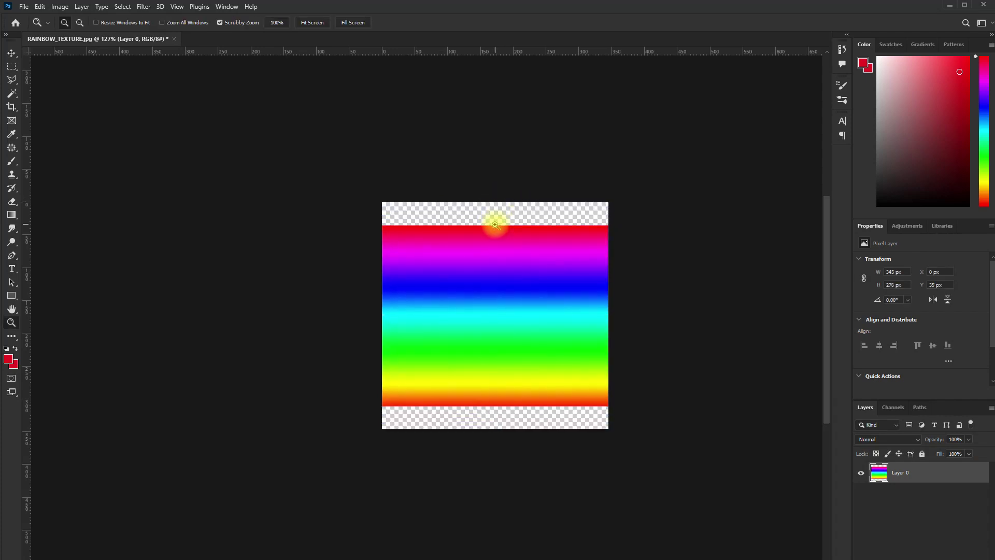
# Select the transparent strips above and below the rainbow with the Magic Wand and feather the selection by 5 pixels
pyautogui.press('w')
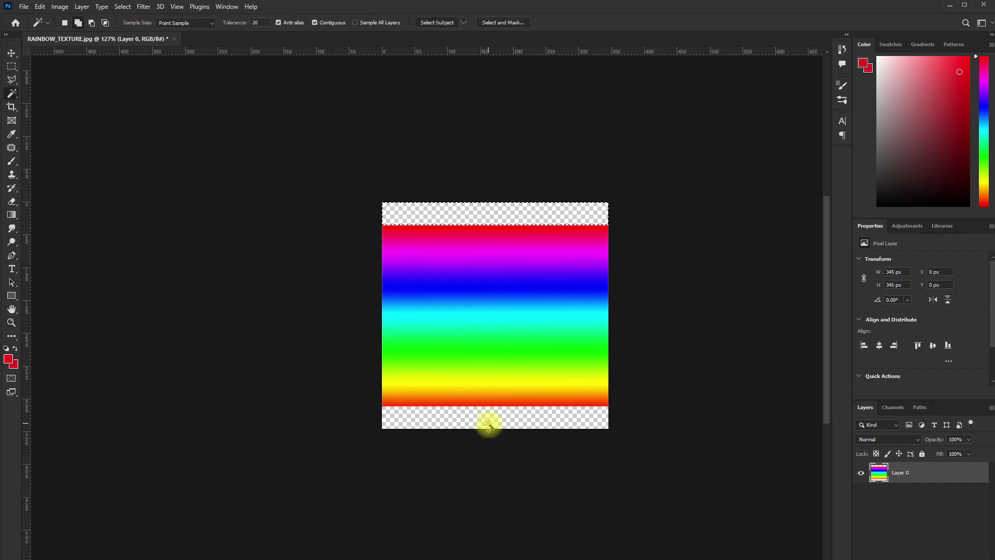
pyautogui.click(486, 422)
pyautogui.rightClick(465, 217)
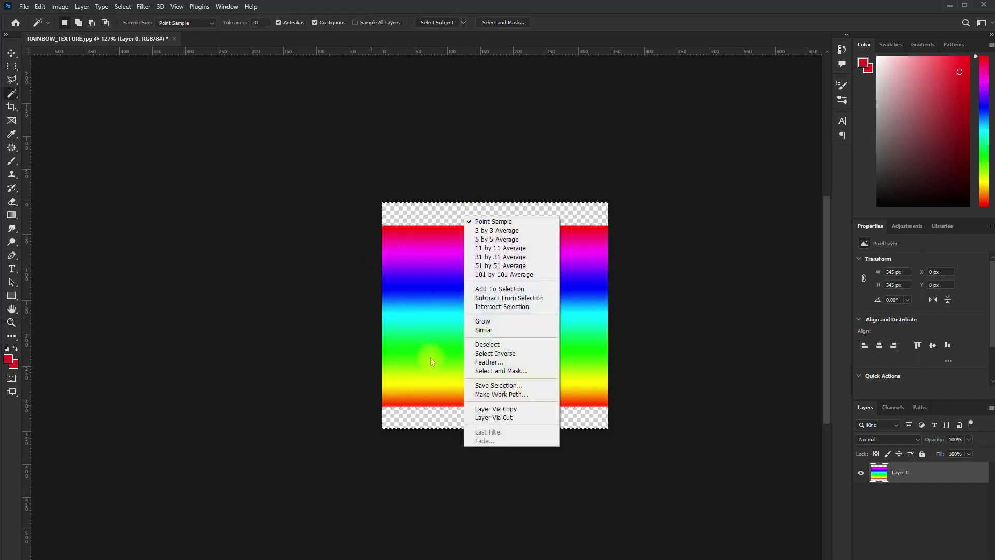
pyautogui.click(511, 363)
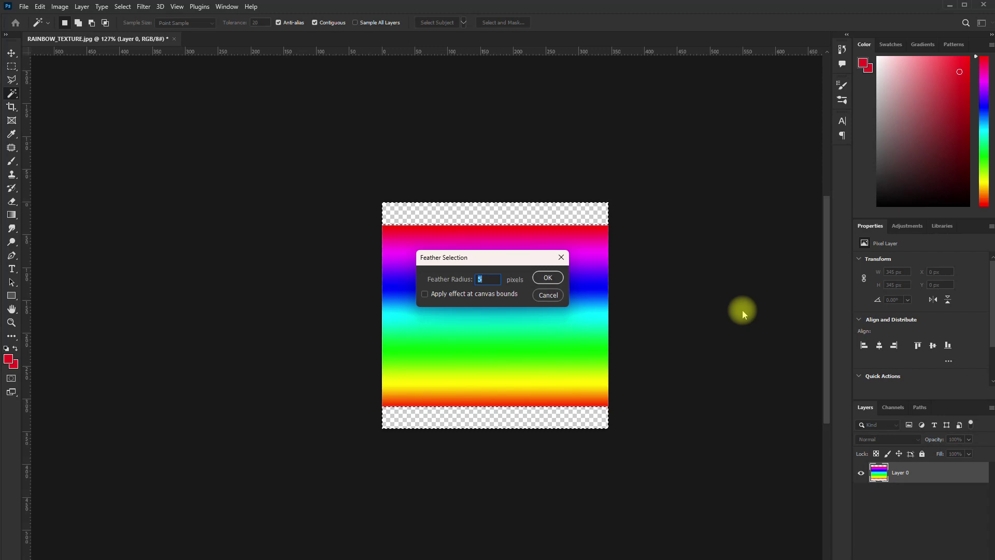
pyautogui.press('Return')
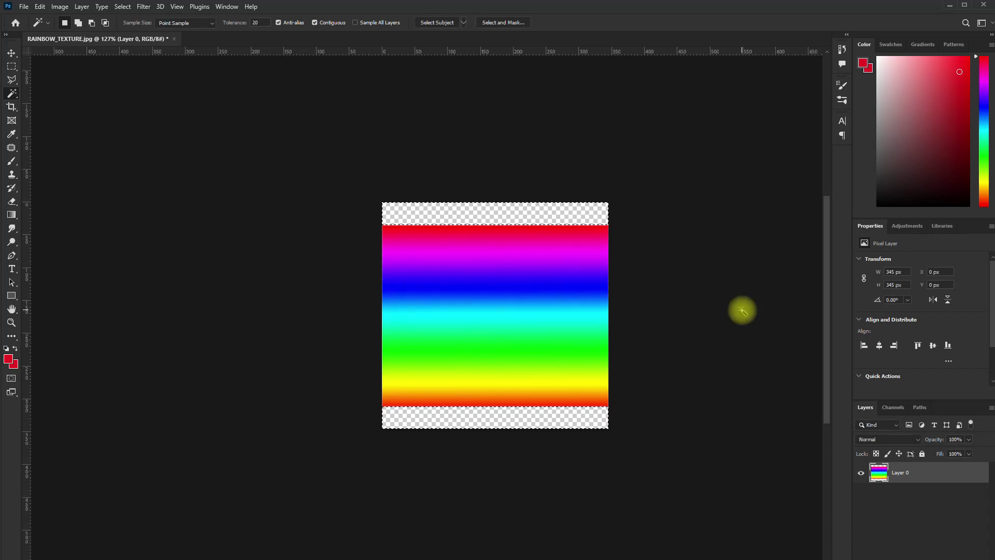
# Try erasing the rainbow's upper and lower edges with the feathered selection, inspect the fade, and undo the erasure and feathering
pyautogui.scroll(-1, 743, 311)
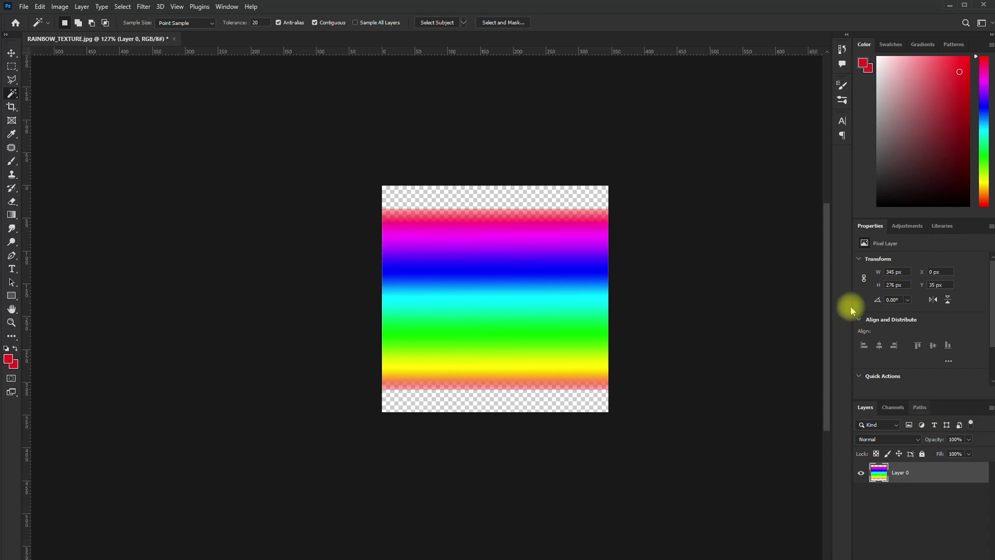
pyautogui.press('z')
pyautogui.click(534, 212)
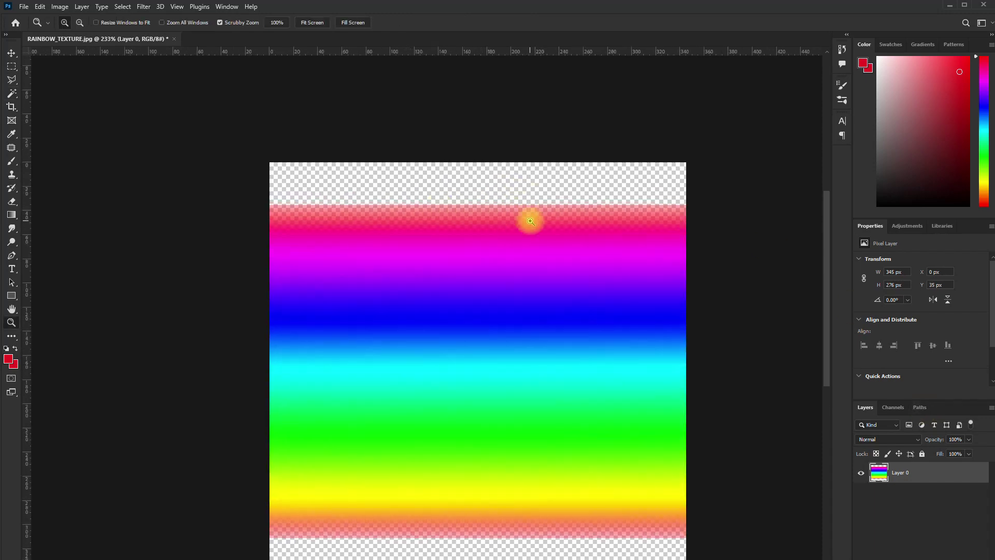
pyautogui.moveTo(531, 222); pyautogui.dragTo(500, 222)
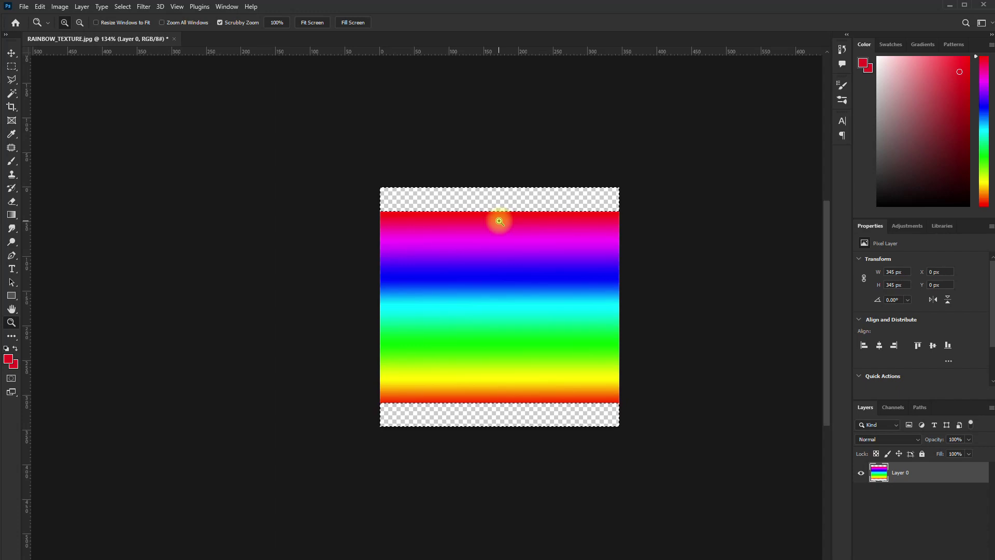
# Try a Content-Aware fill on the two transparent strips, undo the fill, and clear the selection
pyautogui.hotkey('shift', 'F5')
pyautogui.click(431, 139)
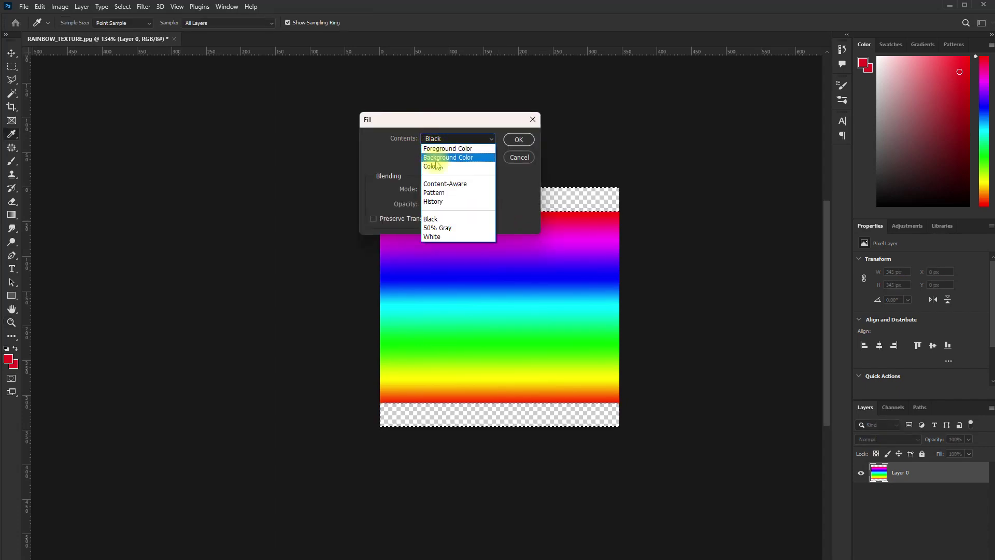
pyautogui.click(441, 185)
pyautogui.press('Return')
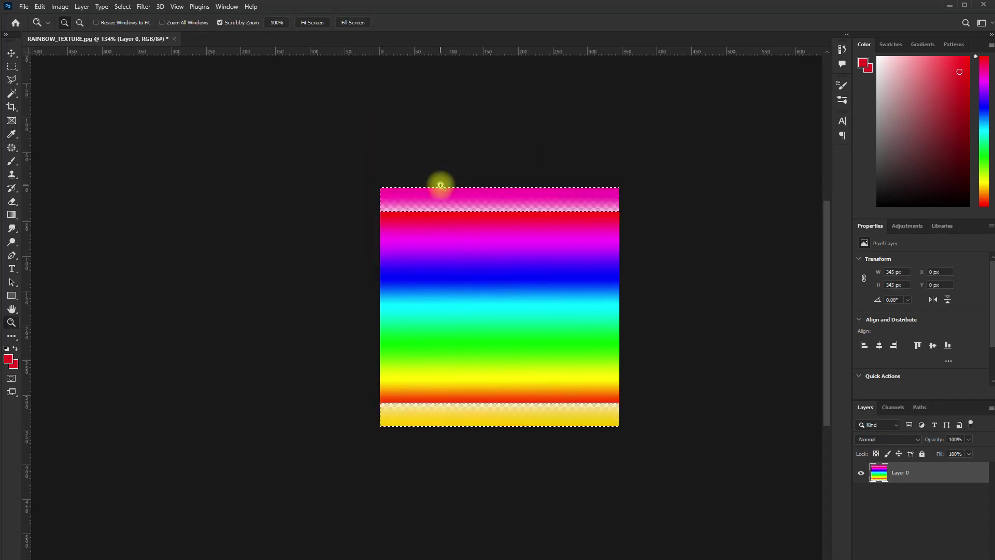
pyautogui.hotkey('ctrl', 'z')
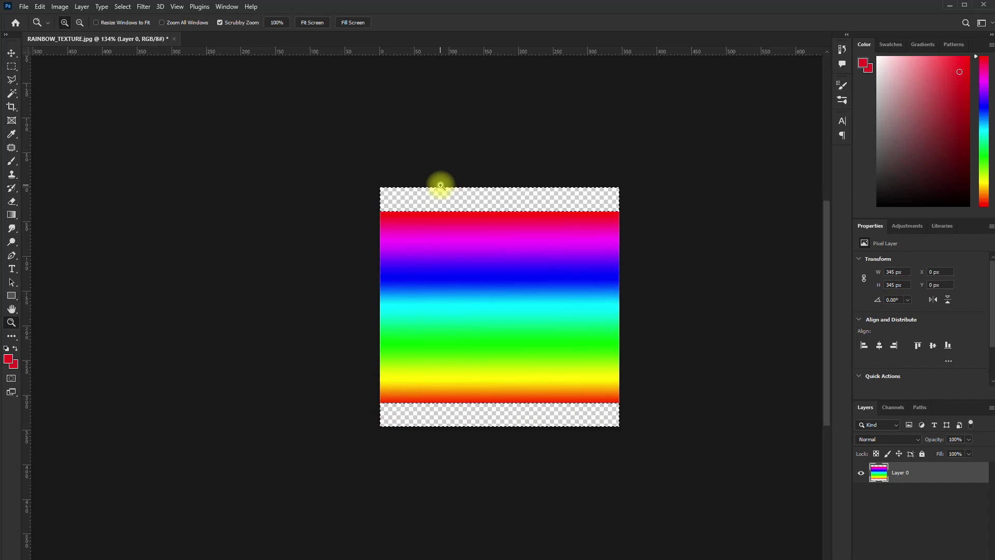
pyautogui.hotkey('ctrl', 'd')
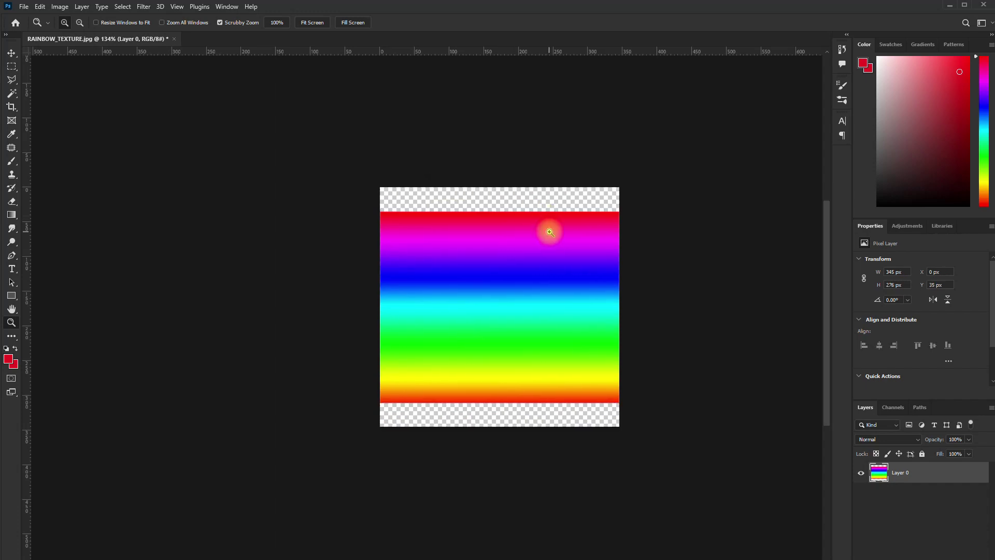
# Select a red strip about 6 px high along the rainbow's upper edge and stretch it to the canvas's upper edge
pyautogui.press('m')
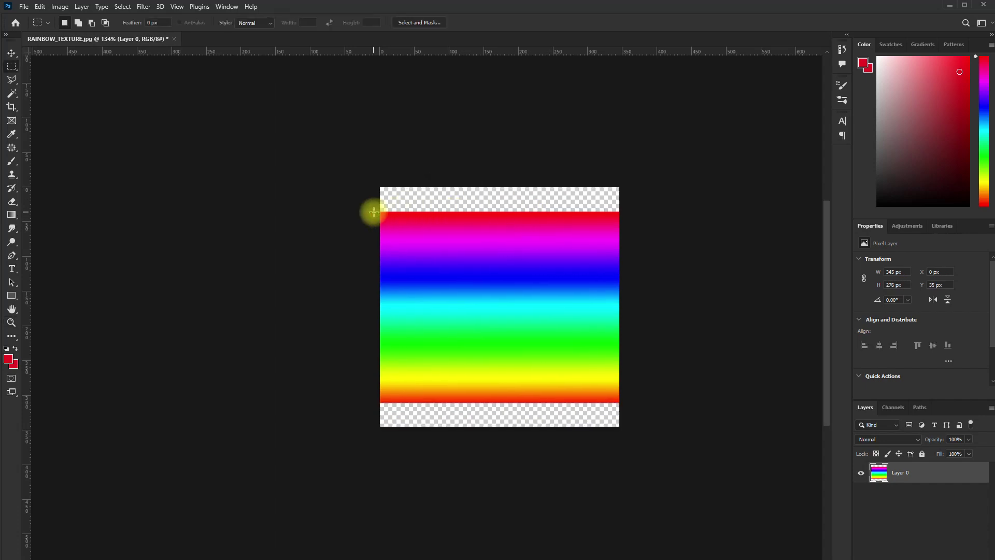
pyautogui.moveTo(374, 212); pyautogui.dragTo(628, 214)
pyautogui.hotkey('ctrl', 't')
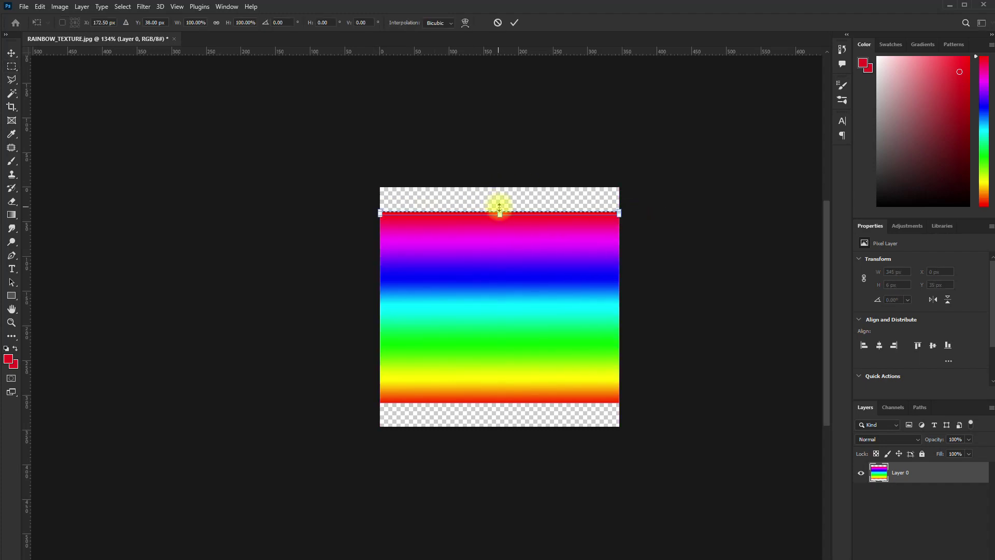
pyautogui.moveTo(500, 210); pyautogui.dragTo(503, 173)
pyautogui.press('Return')
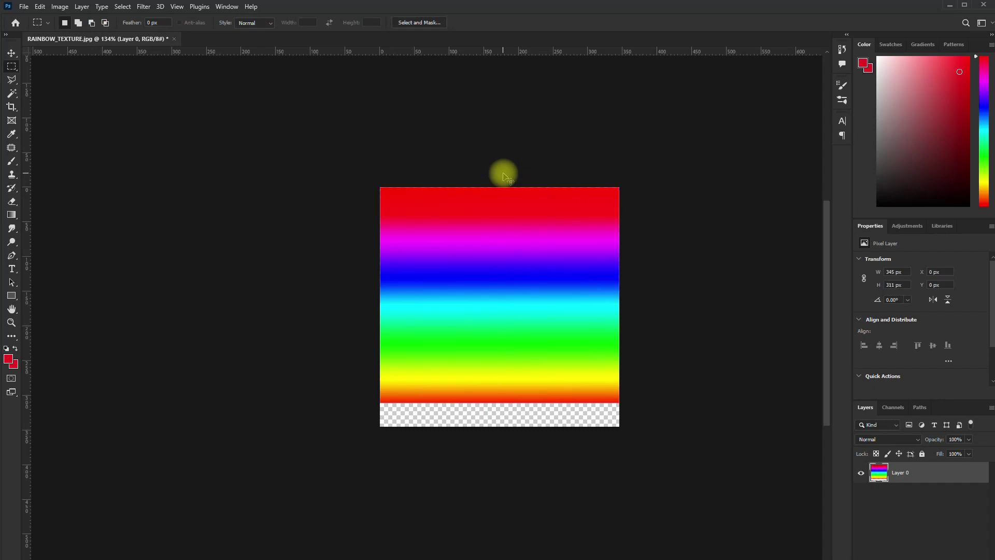
# Select a red strip about 3 px high along the rainbow's lower edge and stretch it down to the canvas's lower edge
pyautogui.press('z')
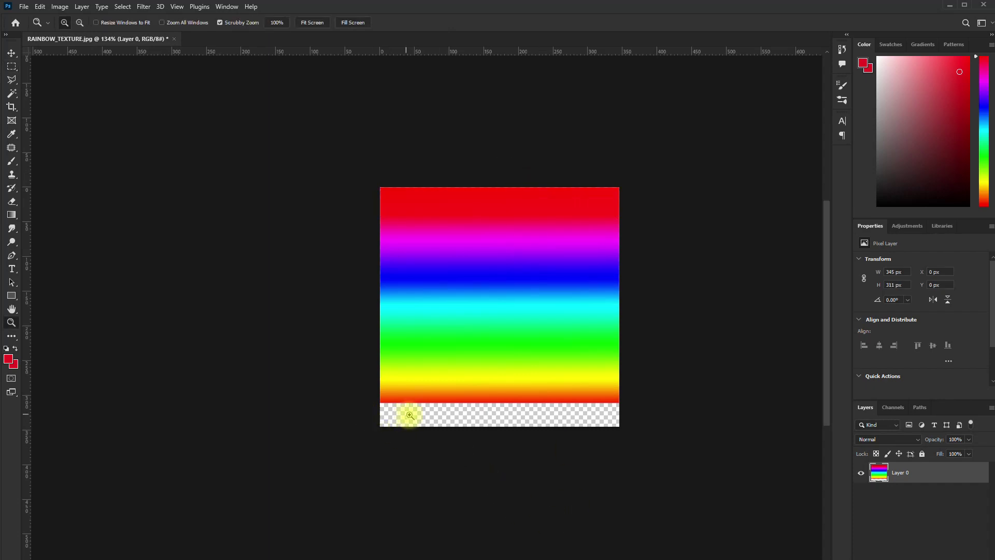
pyautogui.moveTo(409, 415); pyautogui.dragTo(422, 426)
pyautogui.press('m')
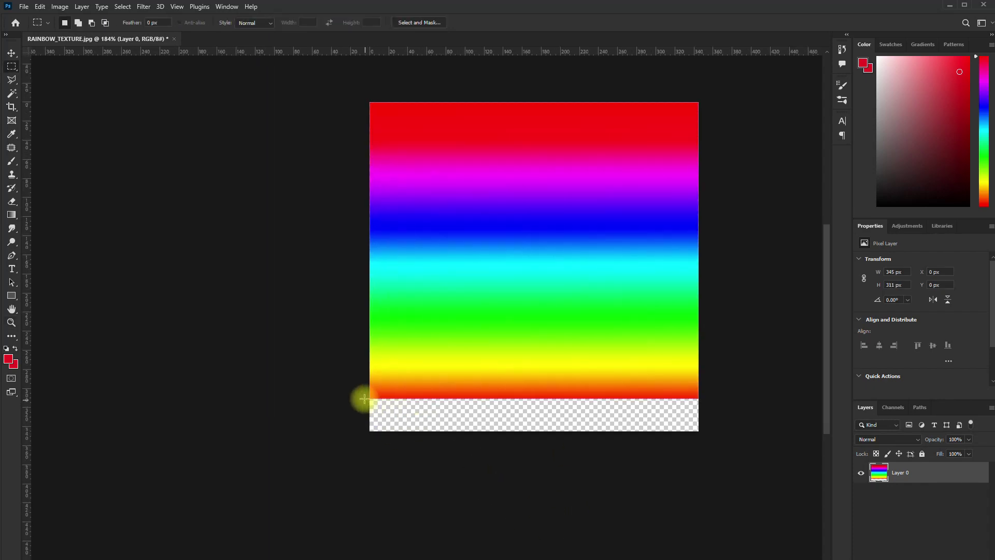
pyautogui.moveTo(364, 395); pyautogui.dragTo(721, 398)
pyautogui.hotkey('ctrl', 't')
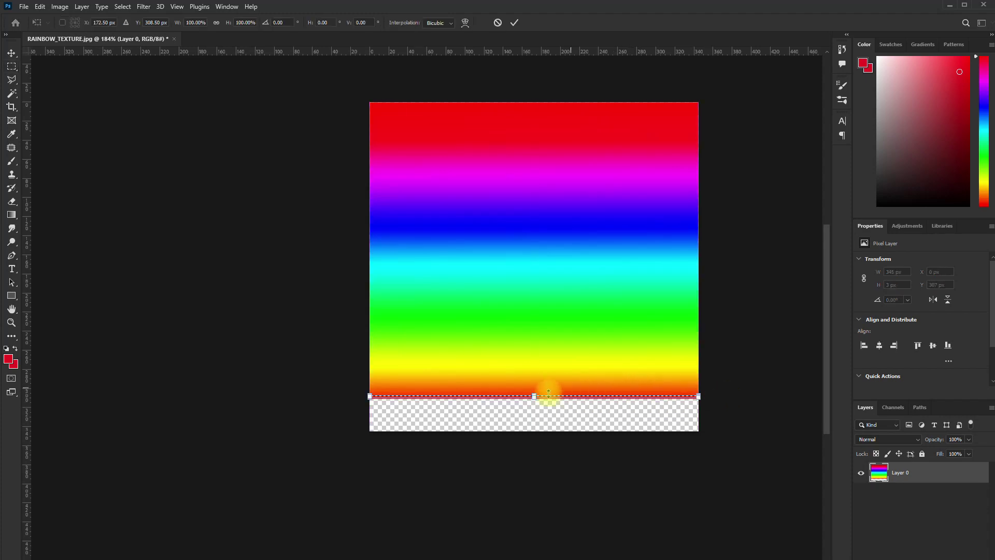
pyautogui.moveTo(534, 398); pyautogui.dragTo(533, 430)
pyautogui.press('Return')
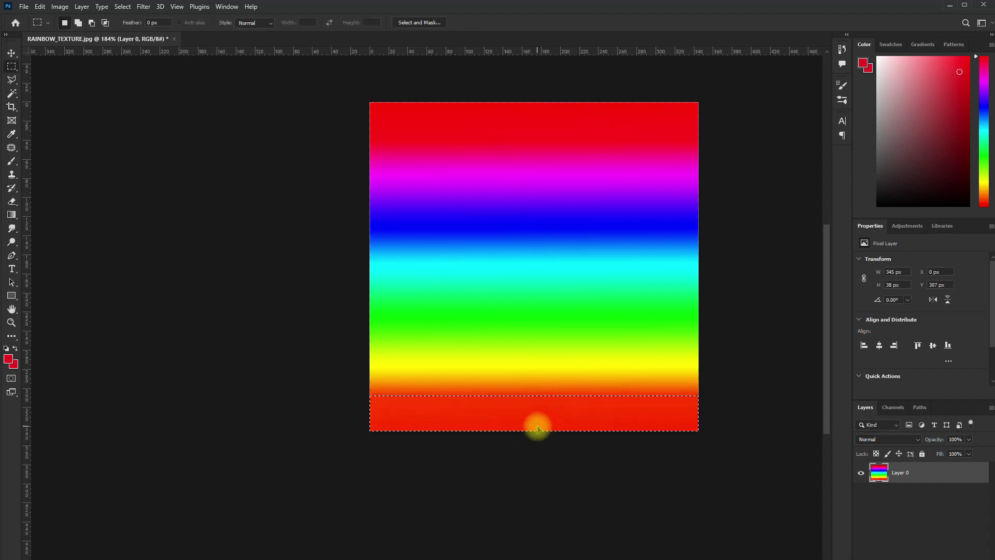
# Clear the selection and marquee-select a full-width band about 240 px high across the middle of the rainbow
pyautogui.press('z')
pyautogui.moveTo(611, 368); pyautogui.dragTo(584, 356)
pyautogui.press('m')
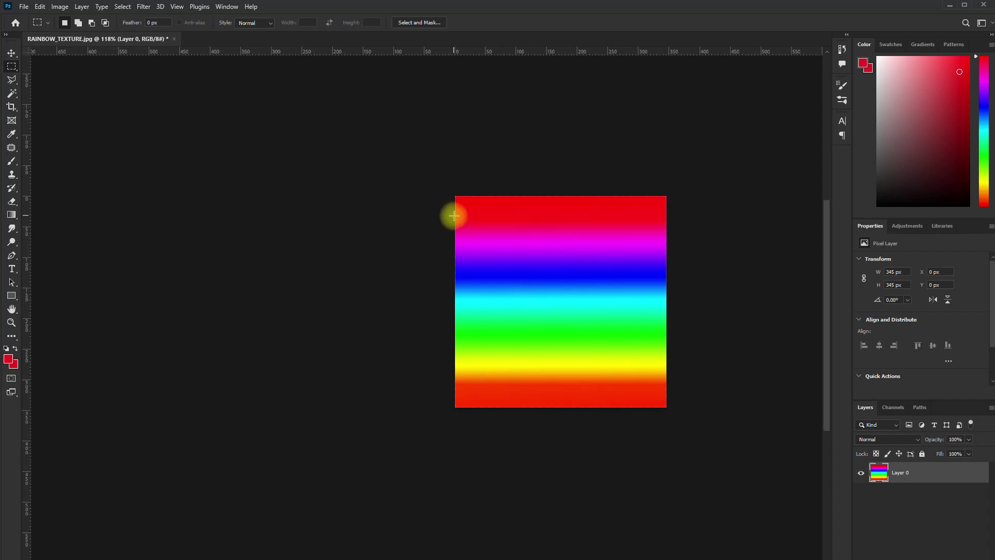
pyautogui.moveTo(454, 209); pyautogui.dragTo(696, 408)
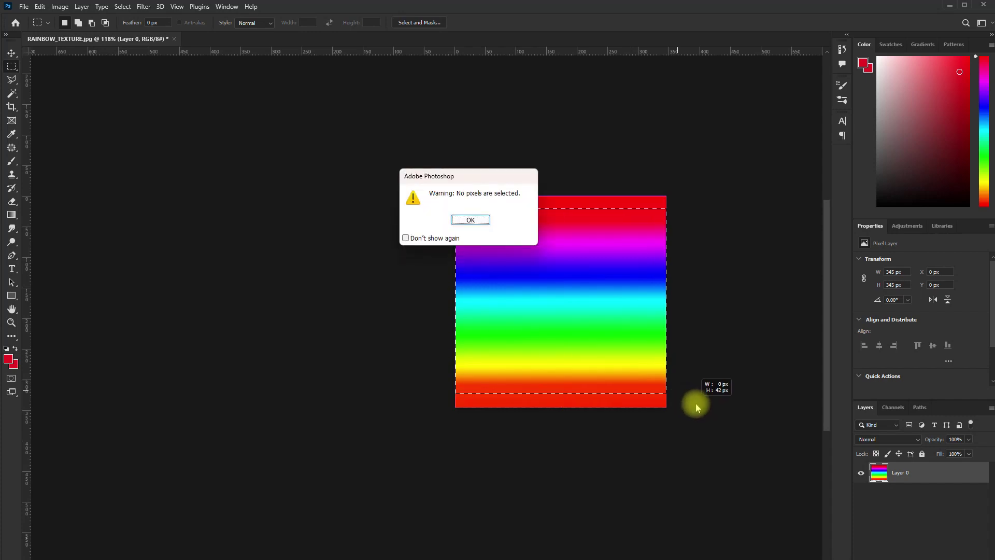
pyautogui.press('Return')
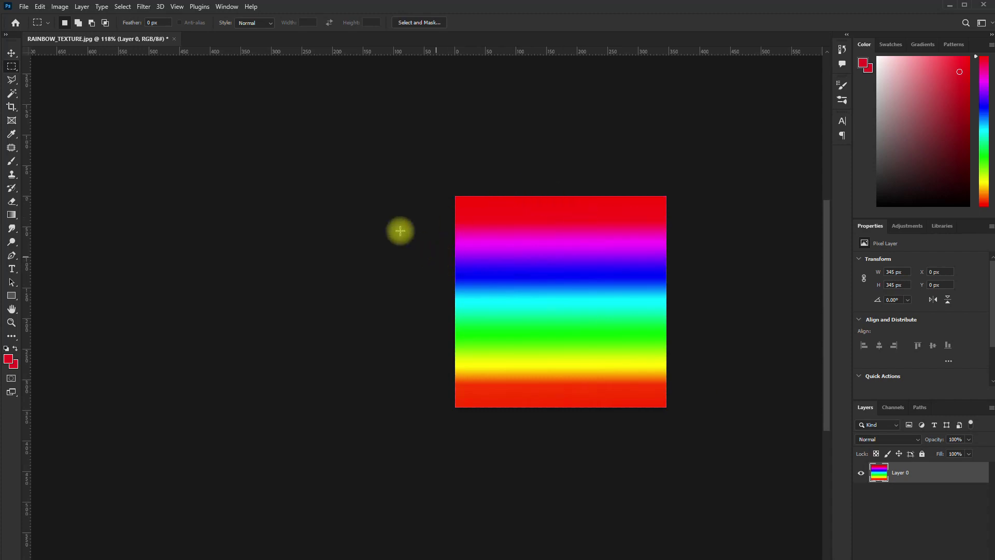
pyautogui.moveTo(406, 236); pyautogui.dragTo(716, 383)
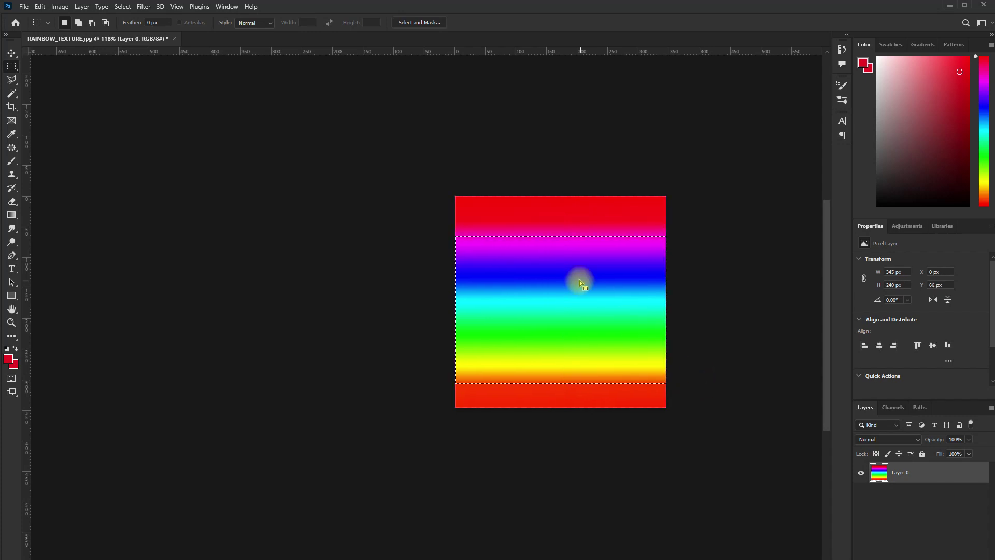
# Enlarge the selection symmetrically to about 122.5% of its height and invert it to select the outer red strips
pyautogui.rightClick(557, 294)
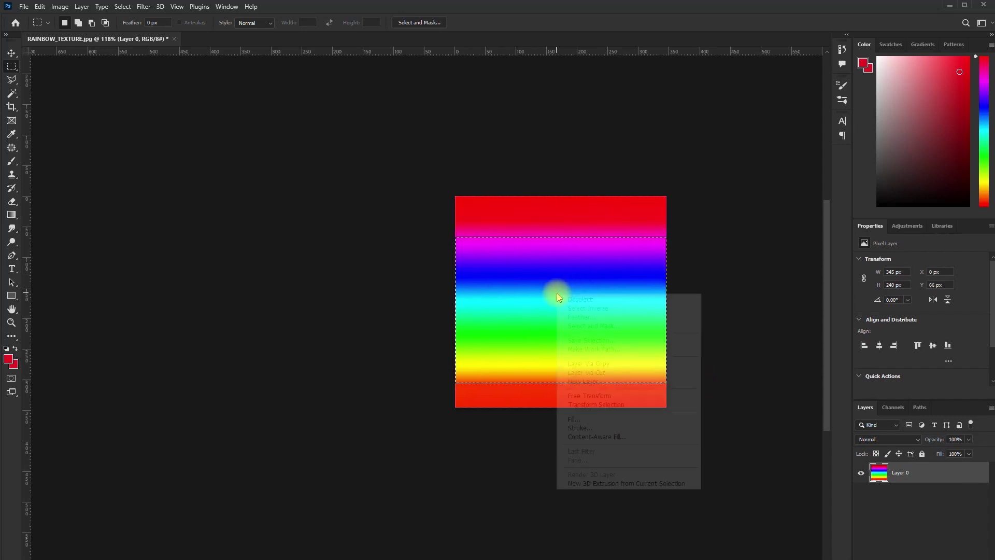
pyautogui.click(594, 402)
pyautogui.moveTo(562, 282); pyautogui.dragTo(573, 295)
pyautogui.moveTo(562, 228); pyautogui.dragTo(564, 212)
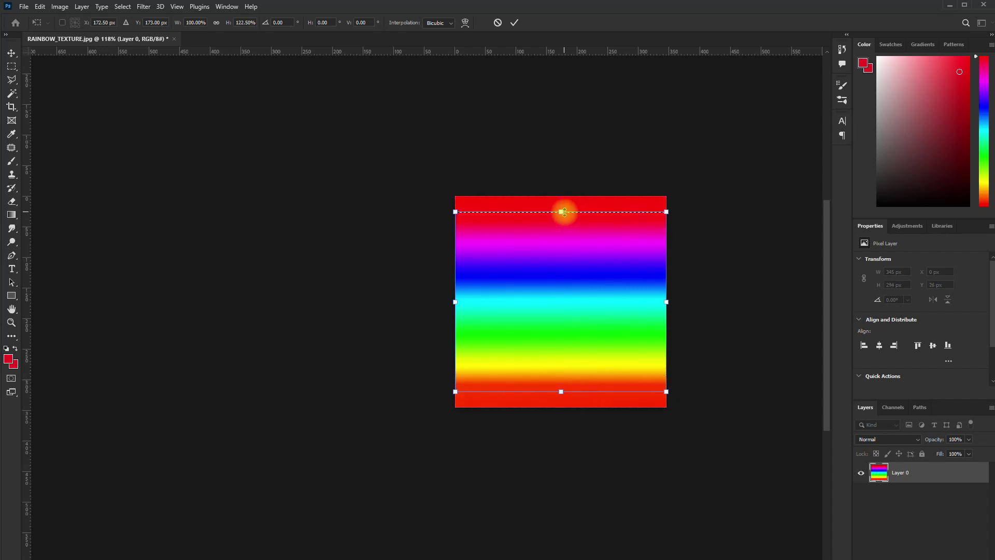
pyautogui.press('Return')
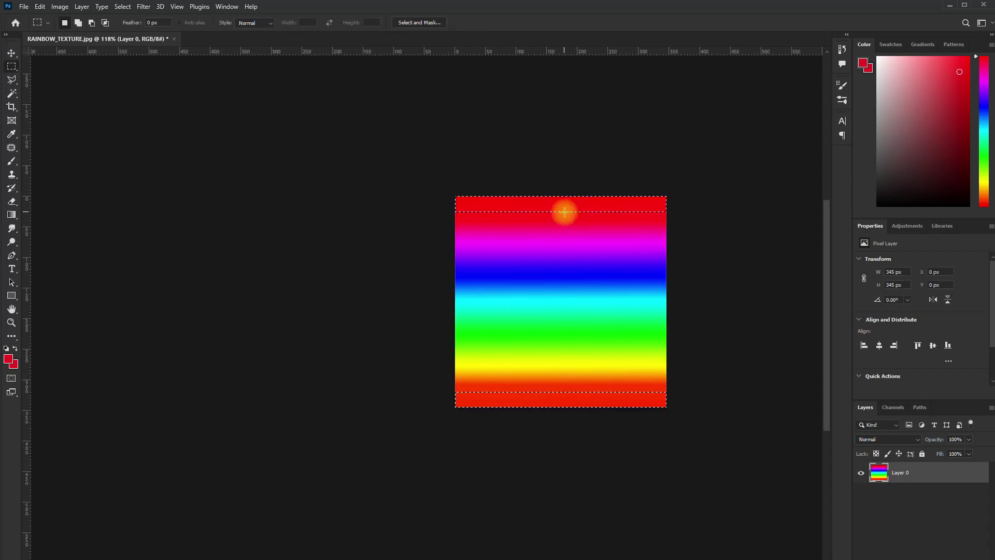
# Try a hard-edged deletion of the two red strips, undo it, and erase them with a feathered selection instead
pyautogui.press('Delete')
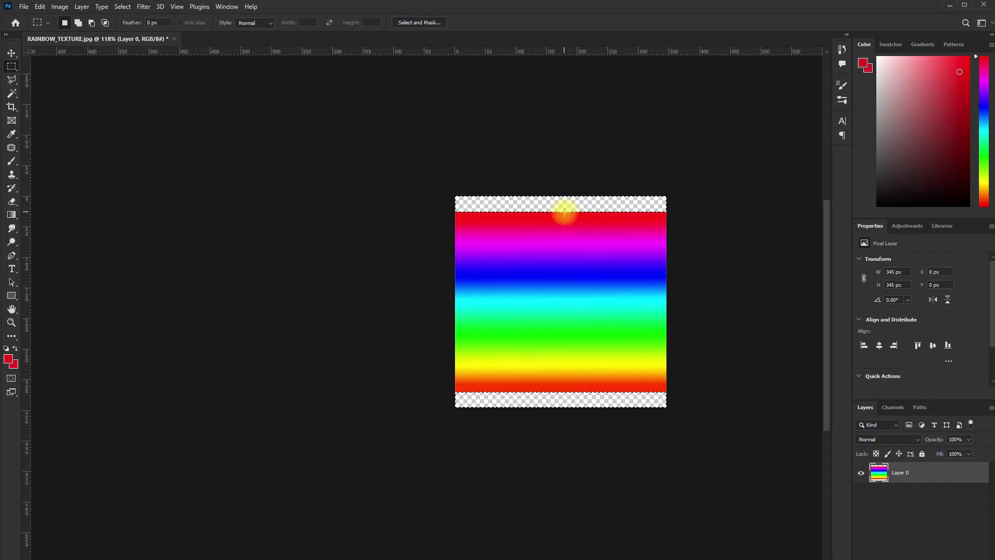
pyautogui.hotkey('alt', 'BackSpace')
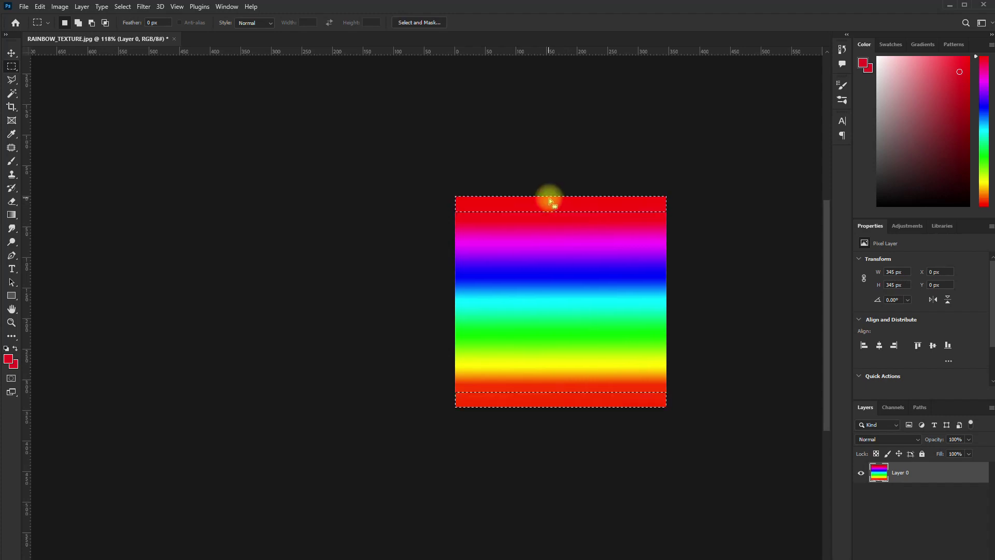
pyautogui.rightClick(549, 200)
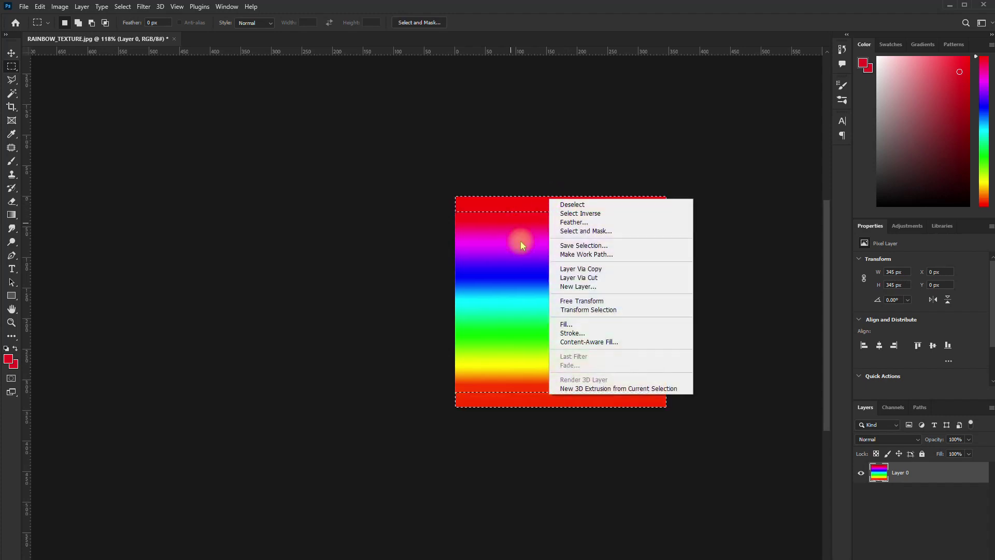
pyautogui.click(574, 223)
pyautogui.write('50')
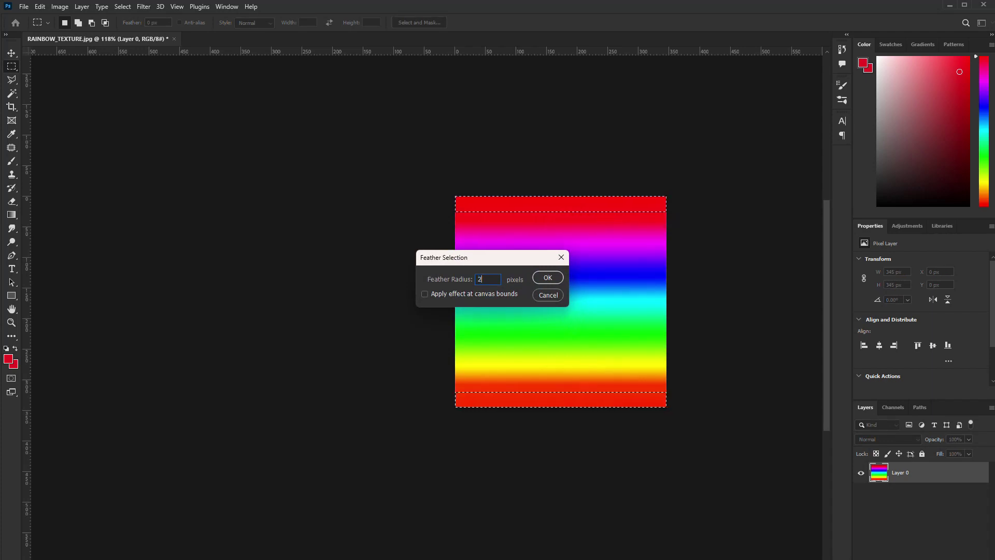
pyautogui.press('Return')
pyautogui.press('Delete')
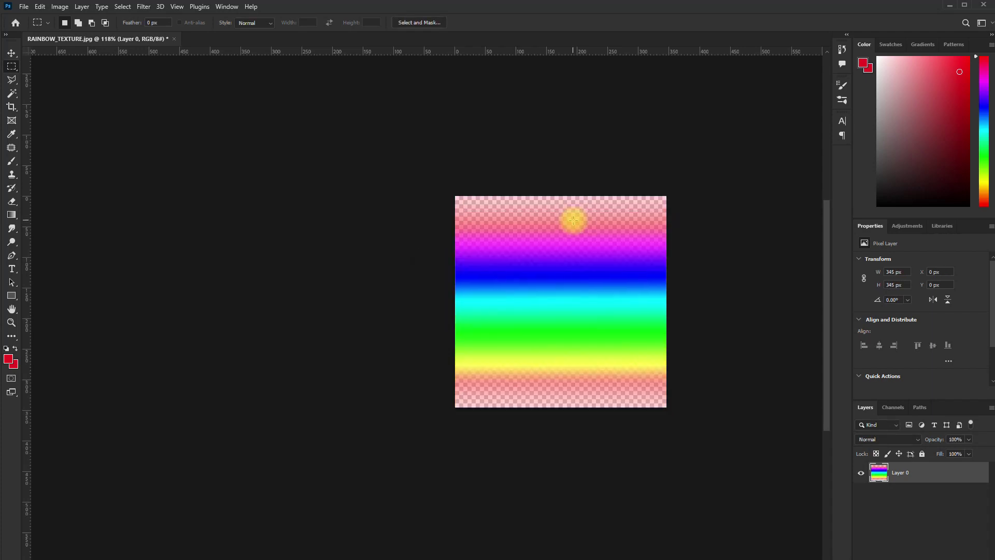
# Save the faded rainbow texture as a Photoshop file named RAINBOW_TEXTURE.psd
pyautogui.press('z')
pyautogui.moveTo(549, 250)
pyautogui.mouseDown()
pyautogui.moveTo(585, 288)
pyautogui.moveTo(542, 241)
pyautogui.mouseUp()
pyautogui.hotkey('ctrl', 'shift', 's')
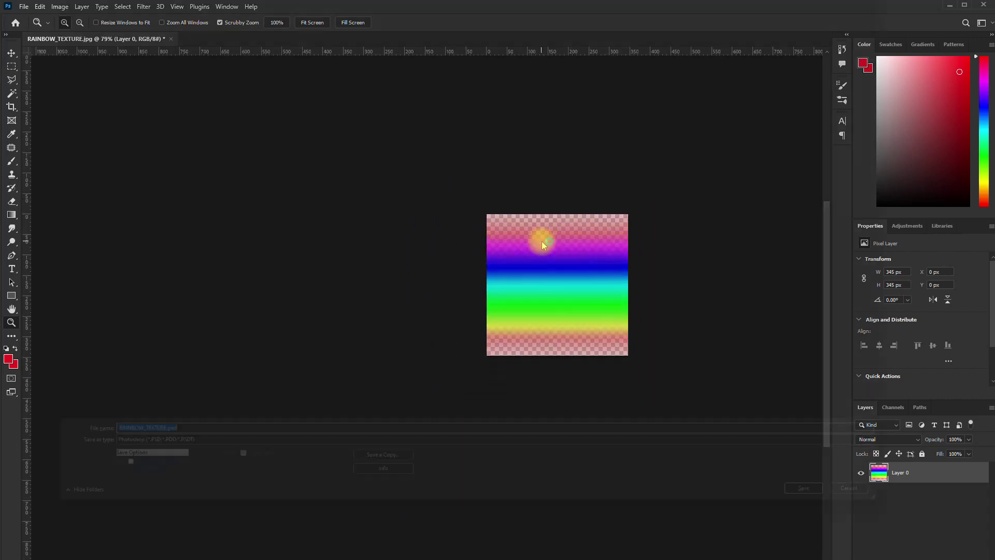
pyautogui.write('Ra')
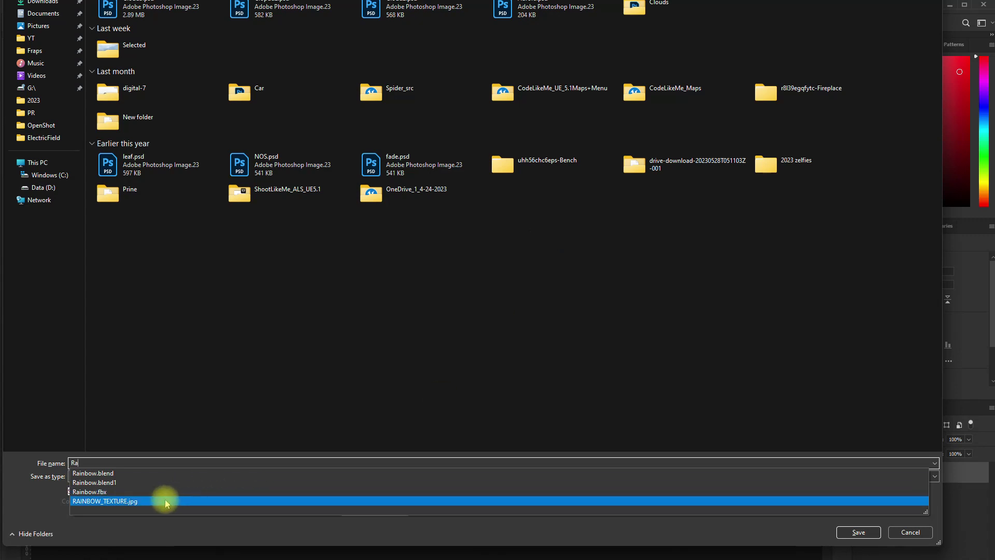
pyautogui.click(136, 501)
pyautogui.click(138, 462)
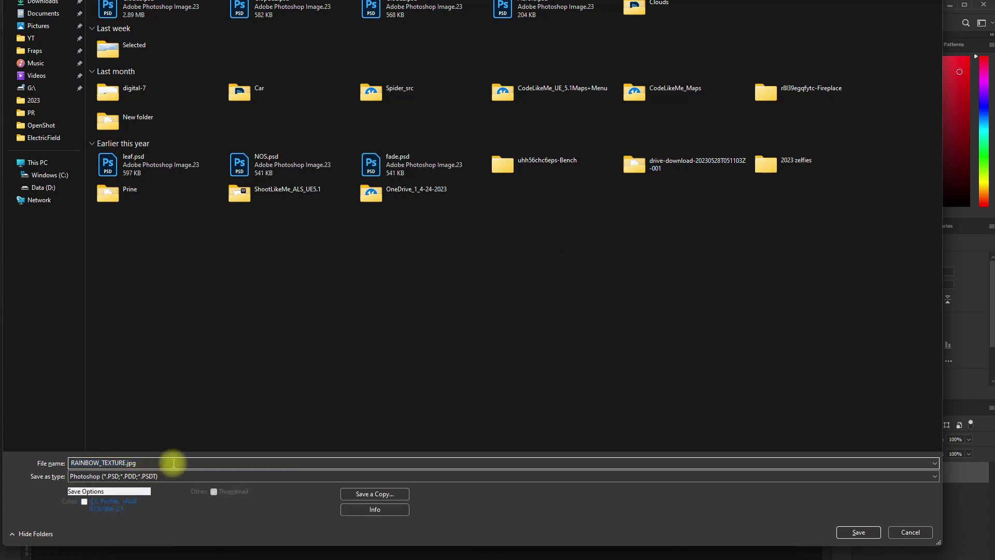
pyautogui.press('BackSpace')
pyautogui.press('BackSpace')
pyautogui.press('Return')
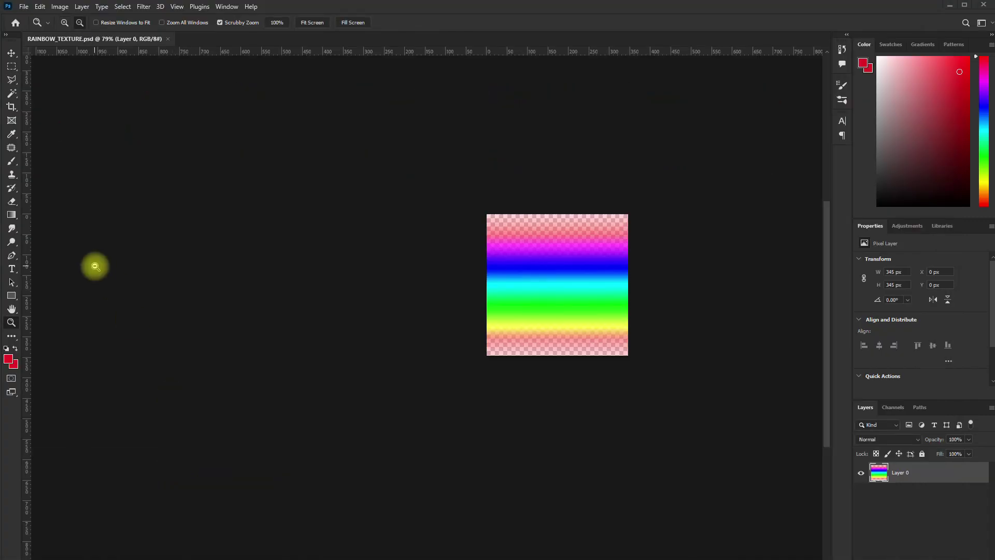
# Switch to Unreal Engine, bring the faded rainbow texture into the Rainbow folder as T_RB, and open it for inspection
pyautogui.hotkey('alt', 'Tab')
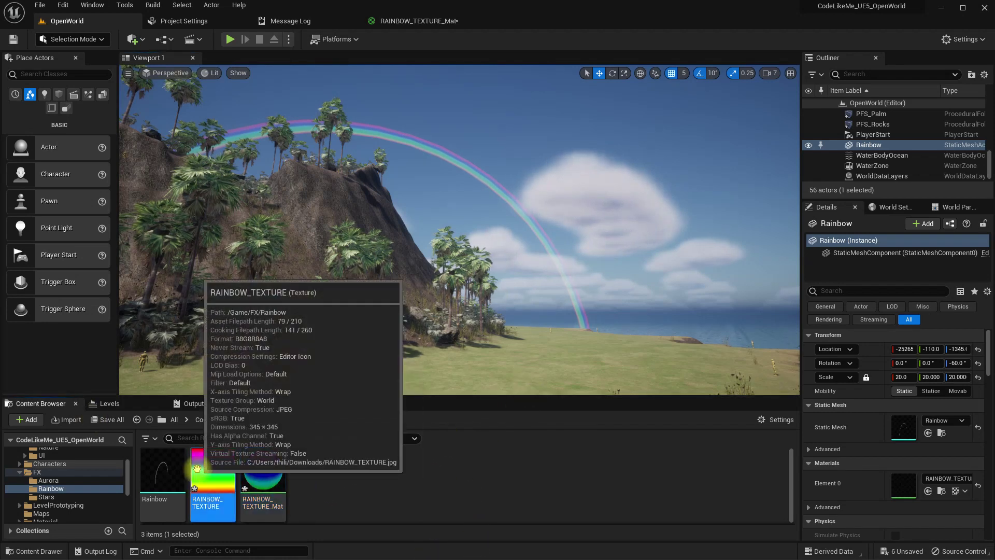
pyautogui.doubleClick(212, 472)
pyautogui.scroll(2, 351, 284)
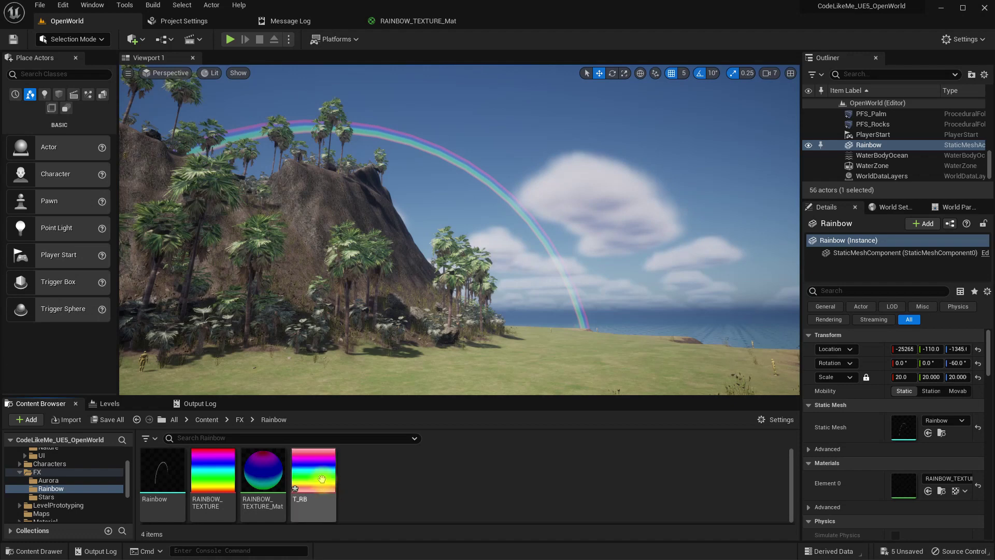
pyautogui.doubleClick(325, 493)
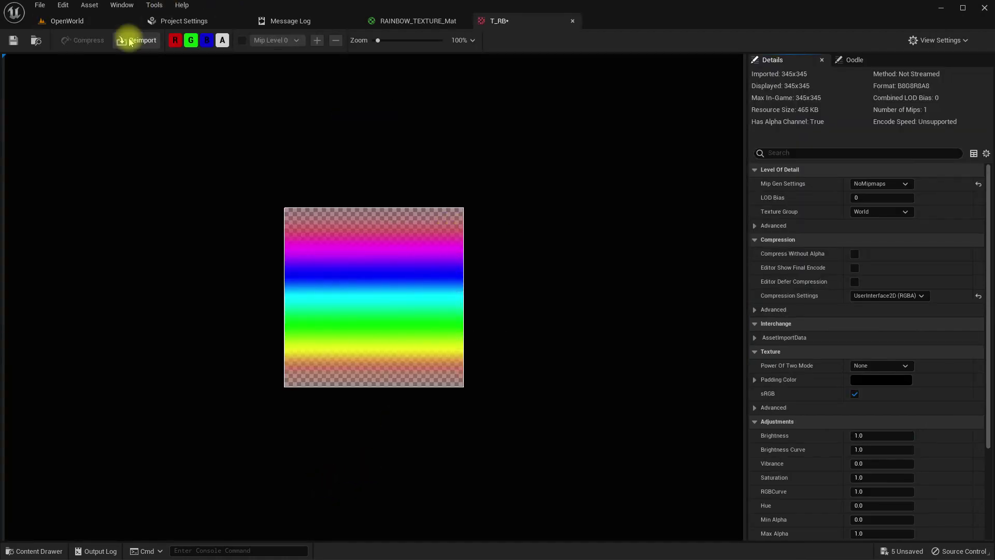
pyautogui.click(573, 20)
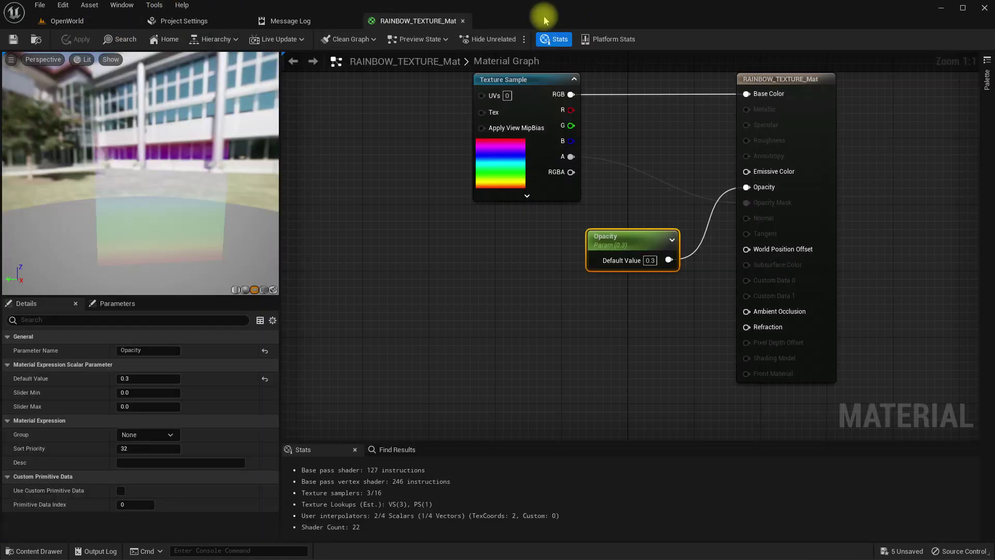
# Assign T_RB to the Texture Sample in RAINBOW_TEXTURE_Mat and examine it in the material preview
pyautogui.click(497, 168)
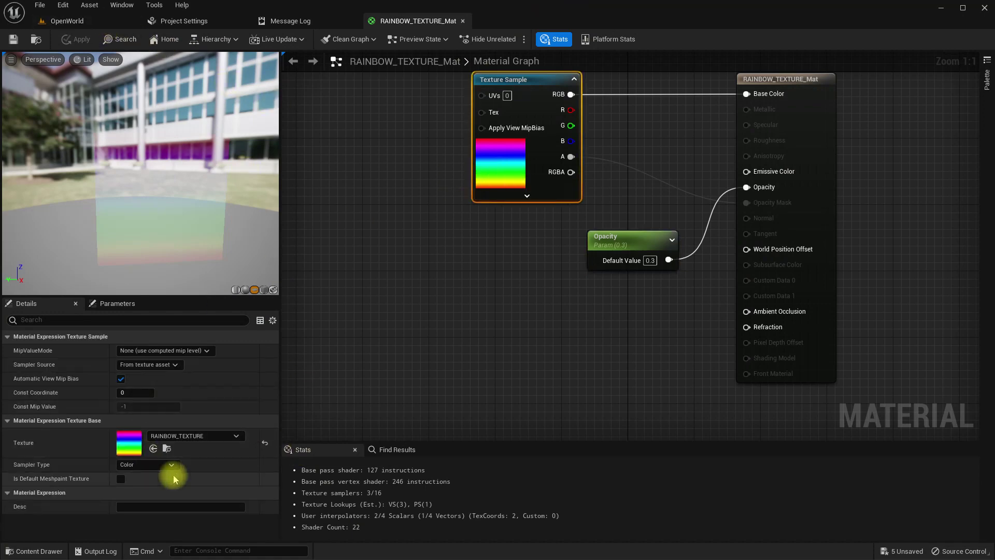
pyautogui.click(153, 450)
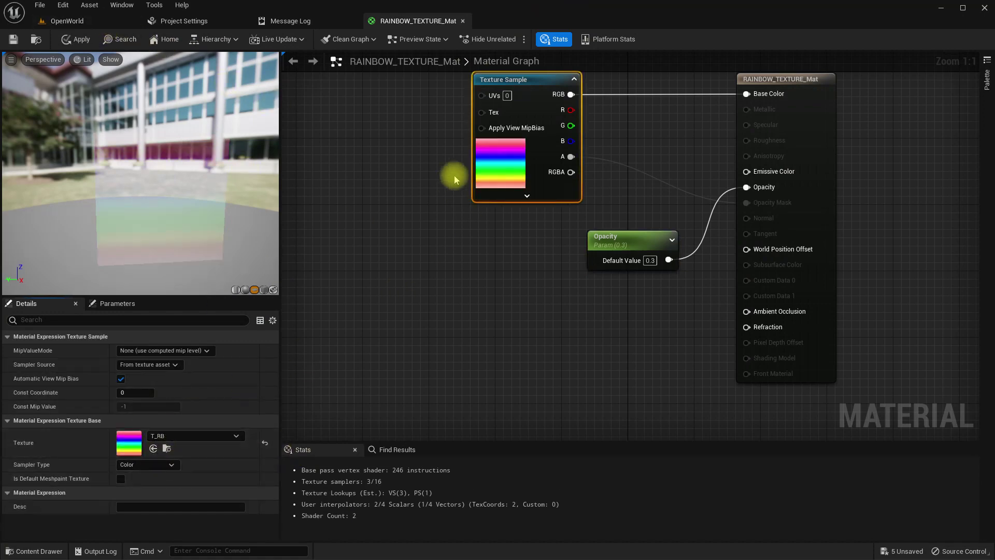
pyautogui.moveTo(163, 164); pyautogui.dragTo(140, 166)
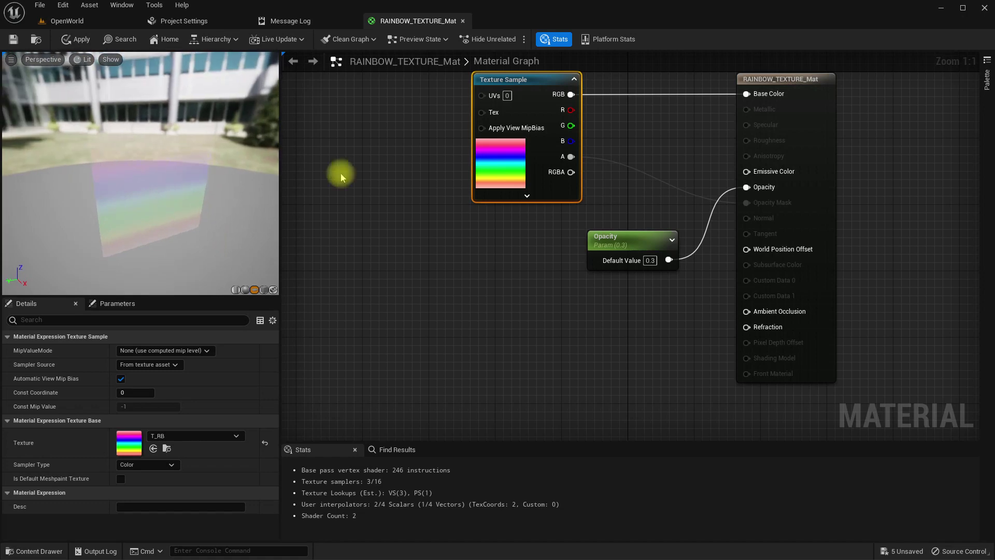
# Multiply the texture's alpha by the Opacity parameter and connect the Multiply node to the material's Opacity input
pyautogui.moveTo(629, 238); pyautogui.dragTo(481, 277)
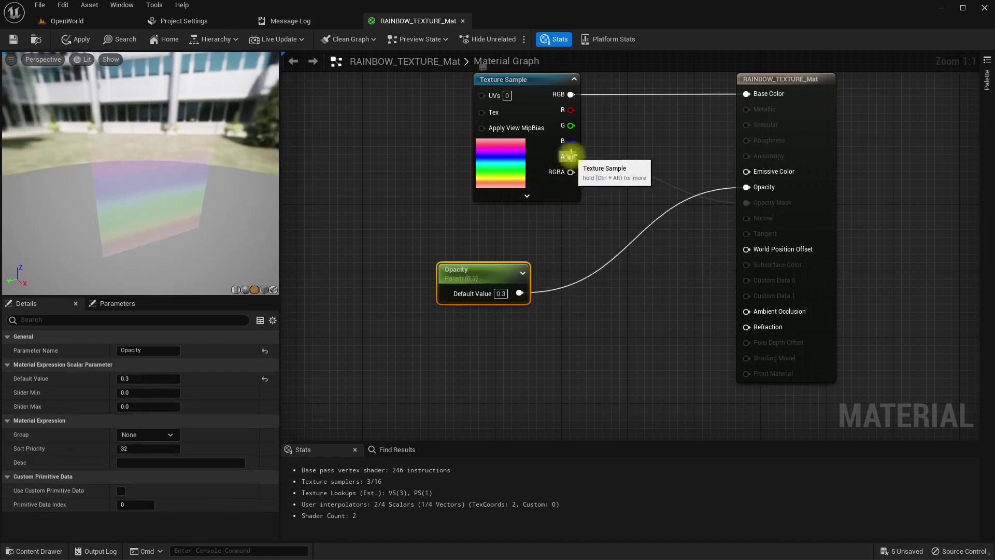
pyautogui.moveTo(570, 157); pyautogui.dragTo(627, 248)
pyautogui.write('multiply')
pyautogui.press('Return')
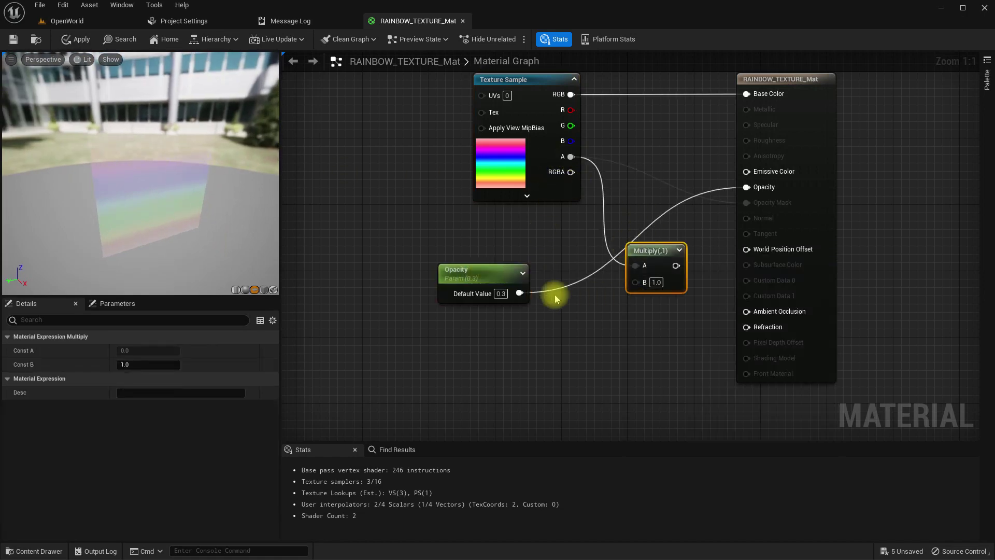
pyautogui.moveTo(520, 294); pyautogui.dragTo(754, 189)
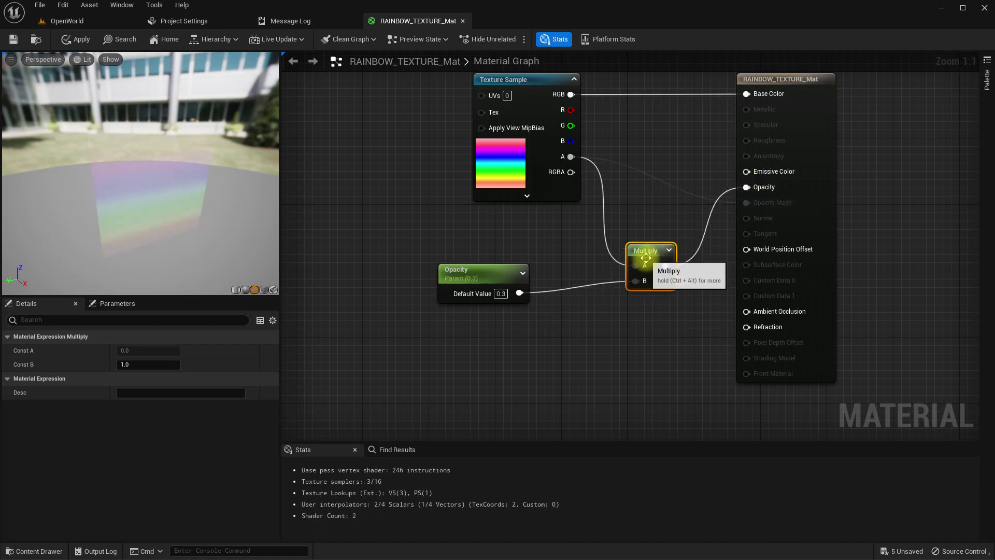
pyautogui.moveTo(644, 252); pyautogui.dragTo(646, 222)
pyautogui.moveTo(166, 124); pyautogui.dragTo(143, 101)
pyautogui.moveTo(143, 155); pyautogui.dragTo(104, 187)
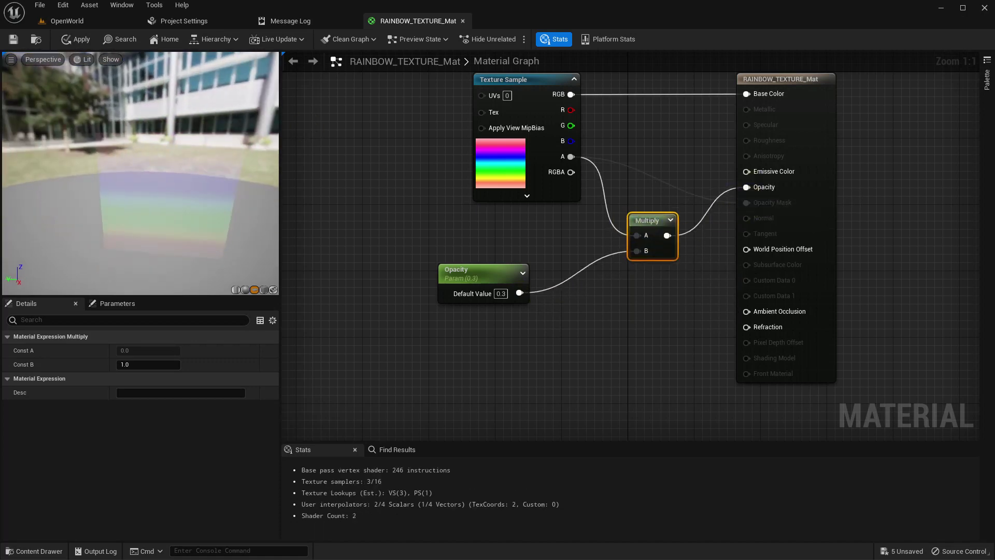
# Set the Opacity parameter's default value to 0.5, apply the material, and check the rainbow in the OpenWorld level
pyautogui.click(501, 293)
pyautogui.write('0.5')
pyautogui.press('Return')
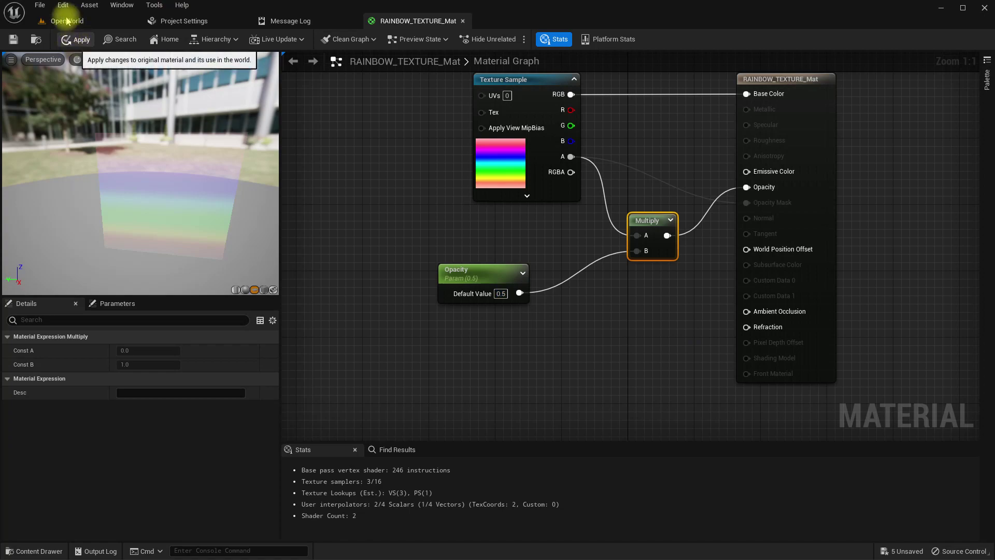
pyautogui.click(75, 40)
pyautogui.click(67, 21)
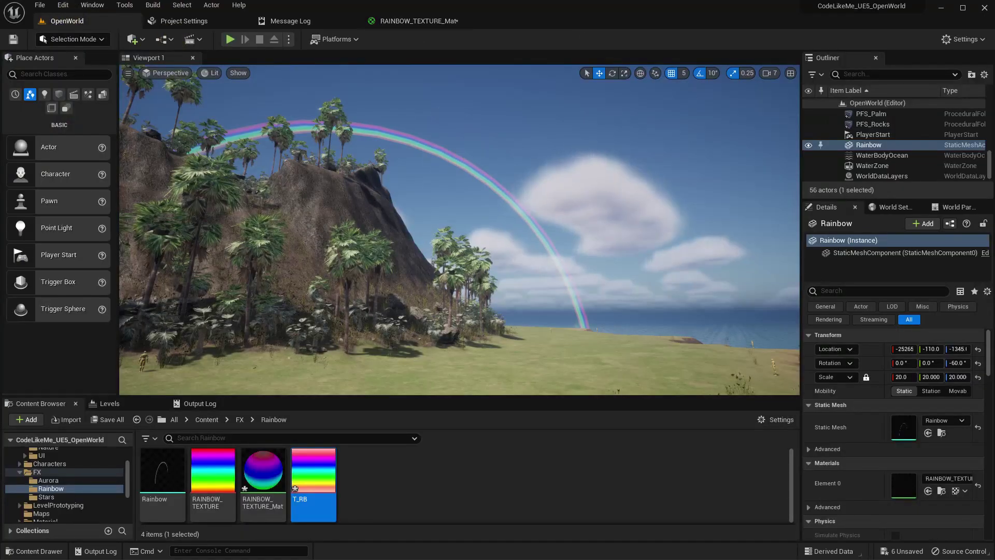
pyautogui.moveTo(459, 229); pyautogui.dragTo(453, 203, button='right')
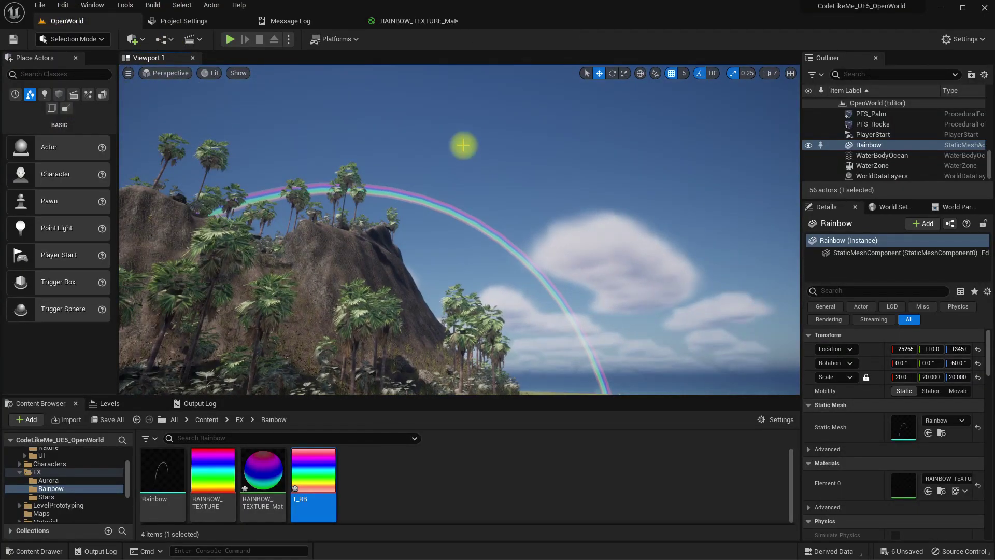
pyautogui.click(419, 21)
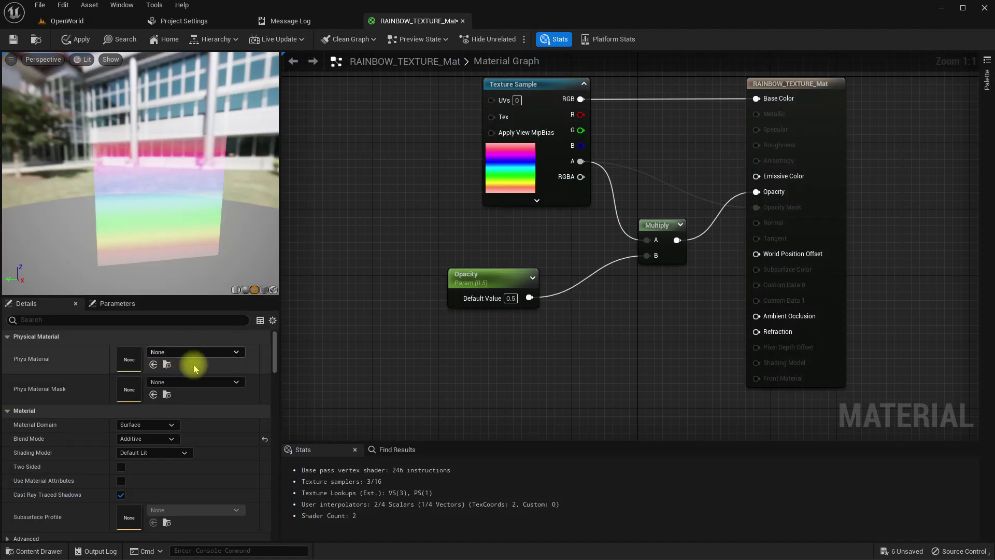
# Set the material's shading model to Unlit and connect the Texture Sample's RGB output to Emissive Color
pyautogui.click(134, 440)
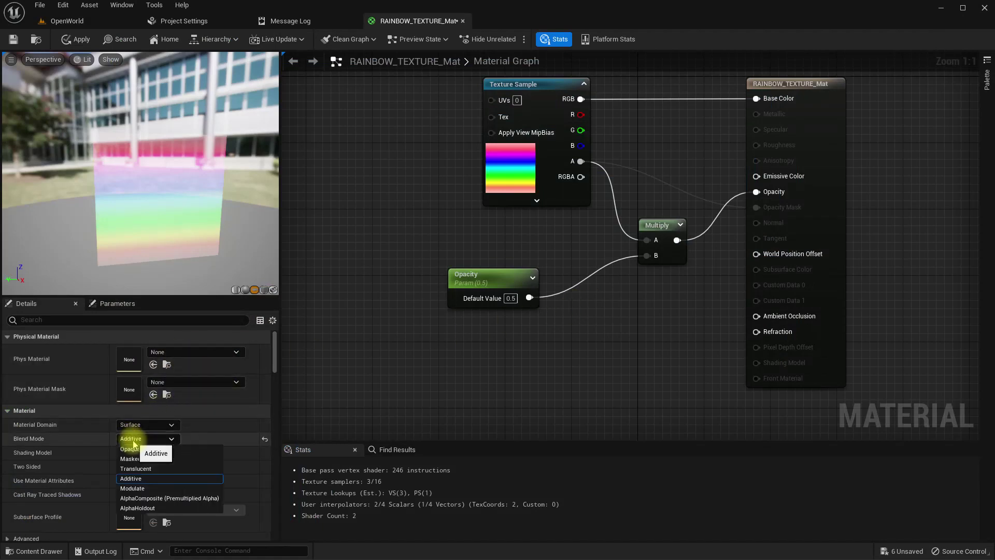
pyautogui.click(133, 442)
pyautogui.click(138, 452)
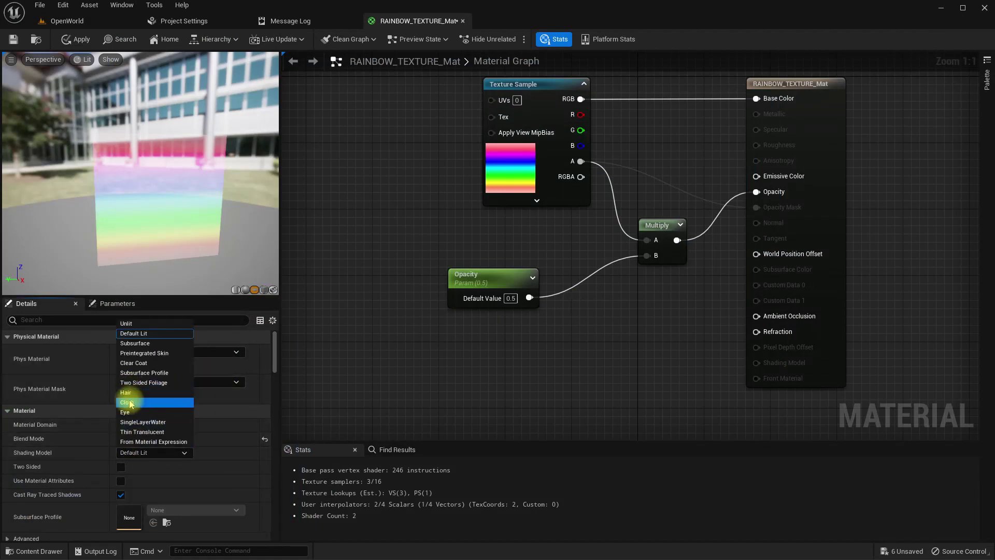
pyautogui.click(134, 325)
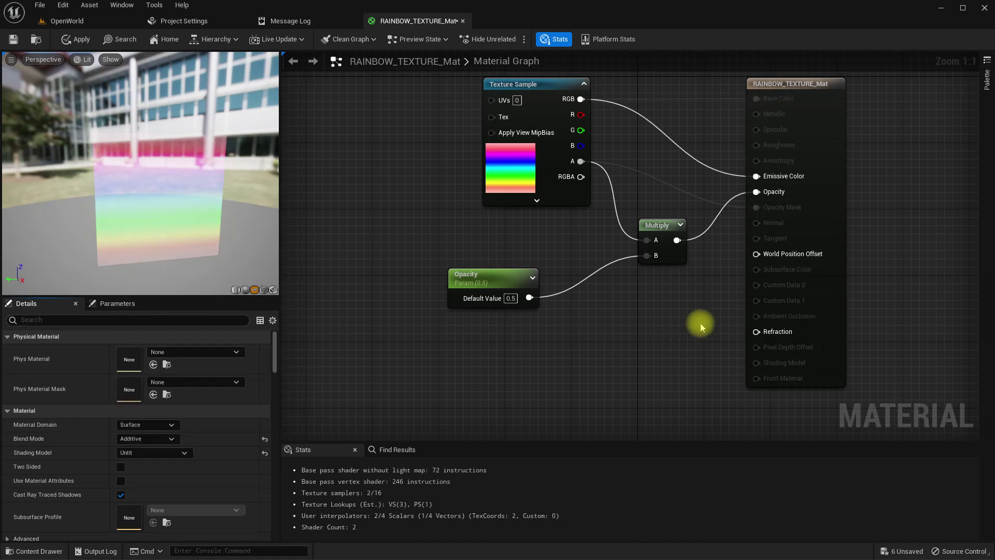
pyautogui.moveTo(574, 102); pyautogui.dragTo(592, 129)
pyautogui.moveTo(543, 104); pyautogui.dragTo(517, 87)
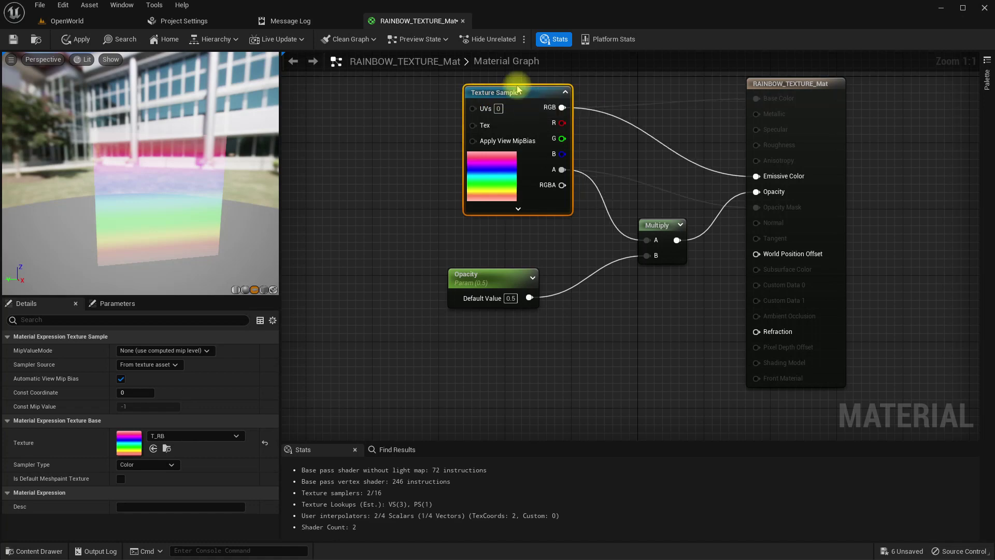
# Set the Opacity parameter's default value to 0.1, apply the material, and check the rainbow in the OpenWorld level
pyautogui.click(510, 298)
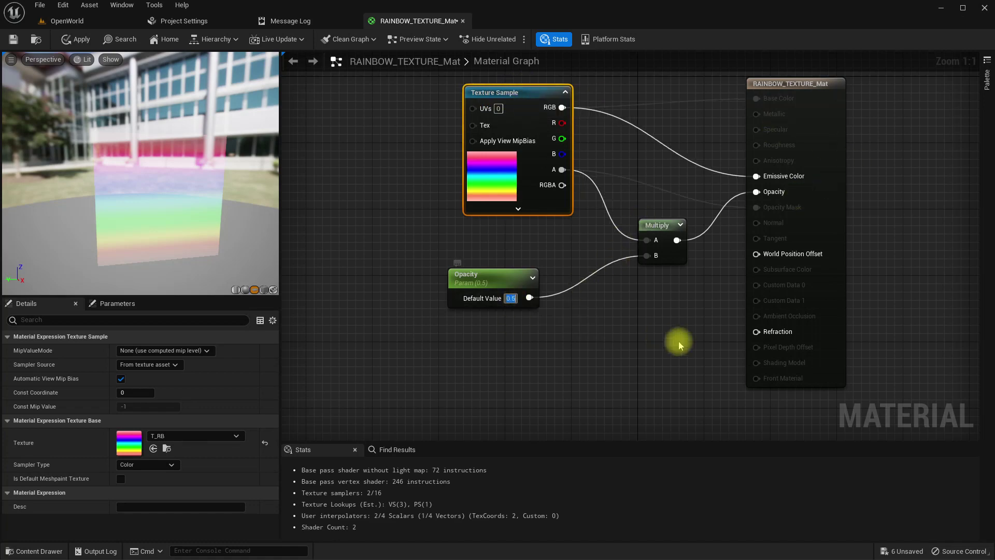
pyautogui.write('0.1')
pyautogui.press('Return')
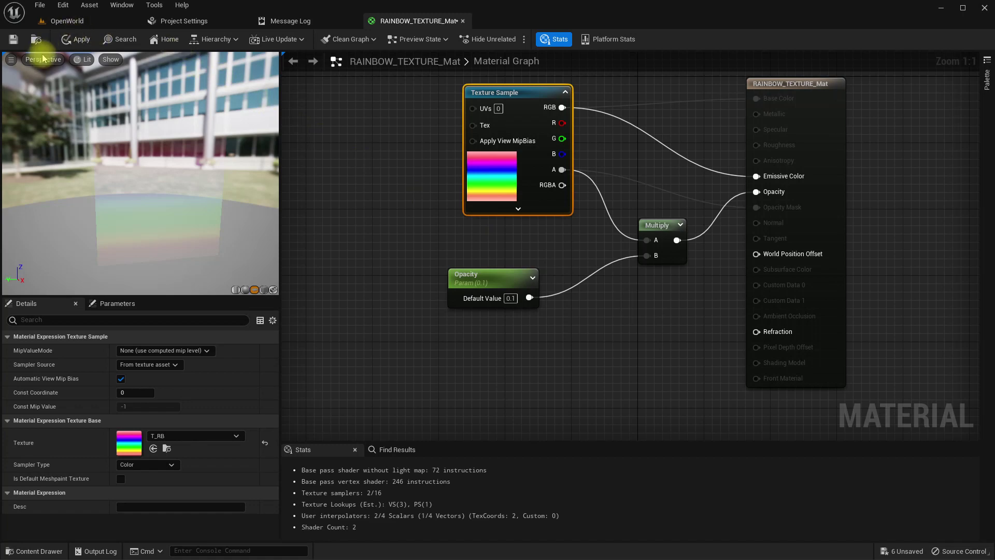
pyautogui.click(67, 21)
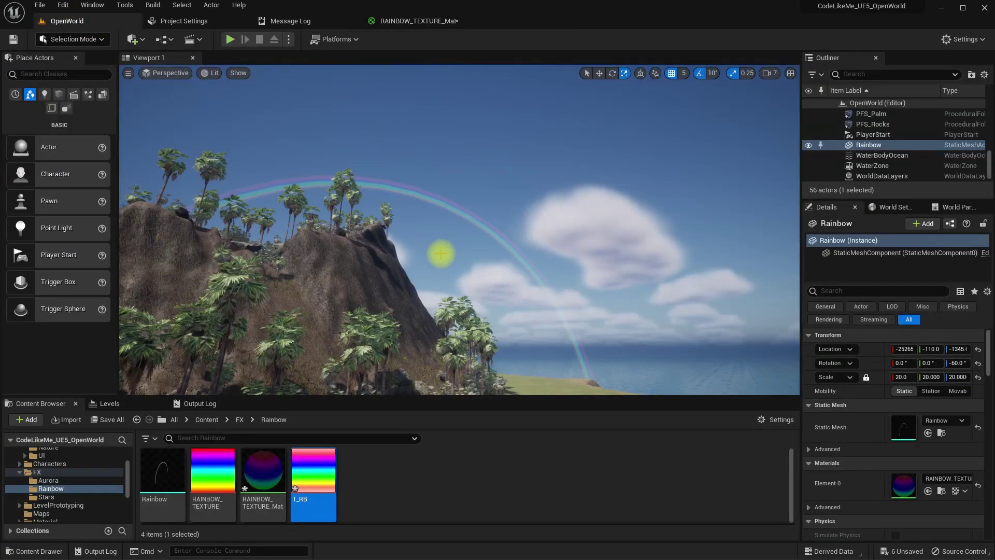
pyautogui.moveTo(440, 251); pyautogui.dragTo(438, 264, button='right')
pyautogui.moveTo(439, 255); pyautogui.dragTo(467, 281, button='middle')
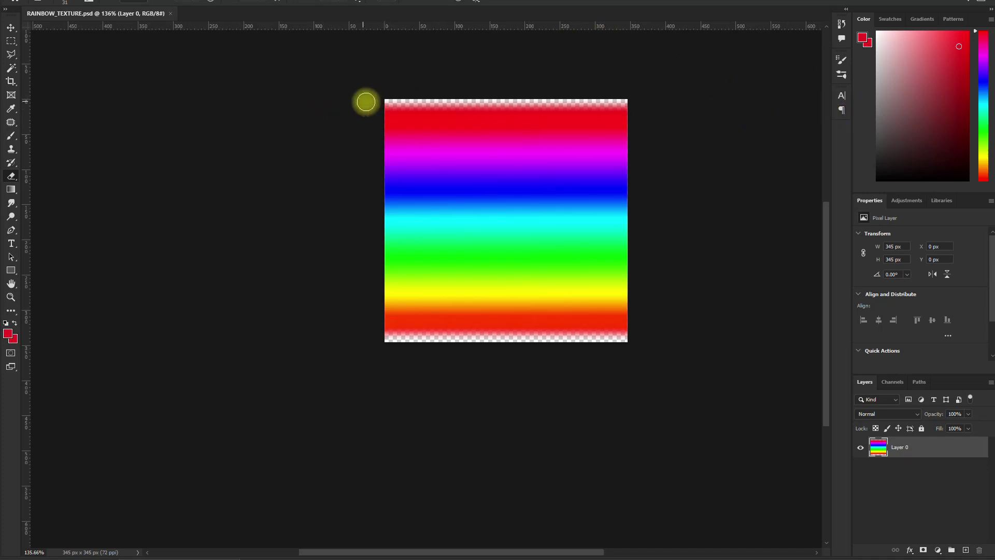
# In Photoshop, erase along the upper edge of the rainbow texture with a soft 31 px Eraser at 13% hardness
pyautogui.click(10, 177)
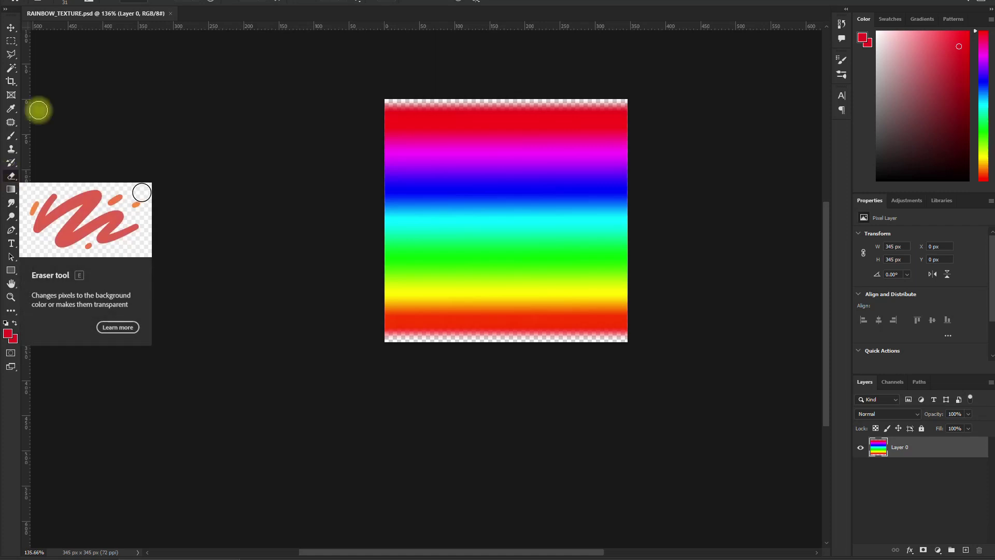
pyautogui.click(78, 2)
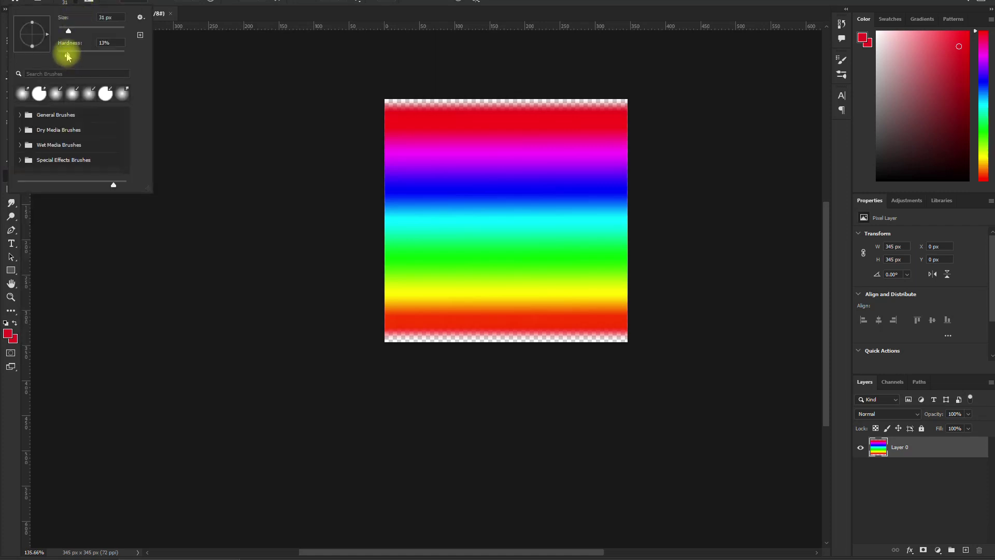
pyautogui.click(663, 2)
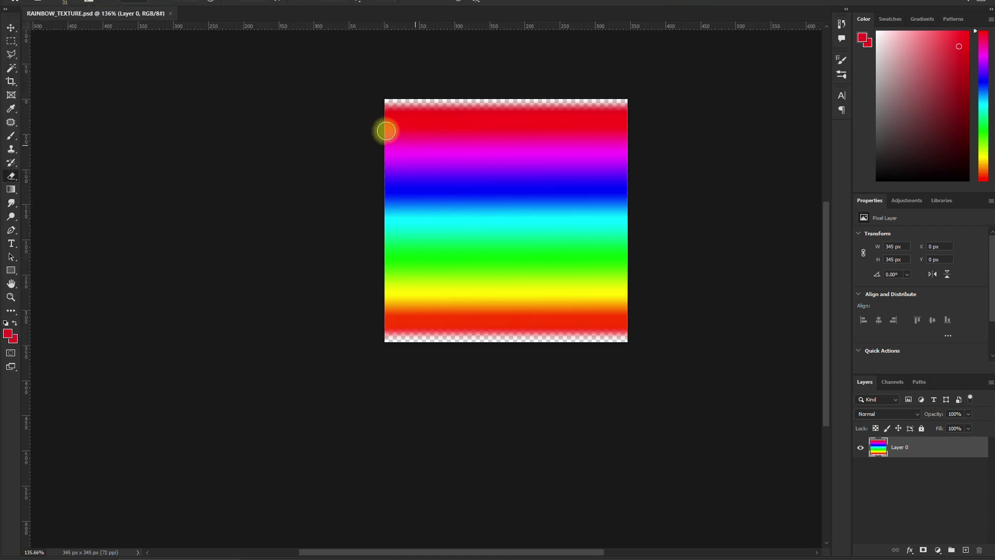
pyautogui.keyDown('shift'); pyautogui.moveTo(375, 94); pyautogui.dragTo(735, 112); pyautogui.keyUp('shift')
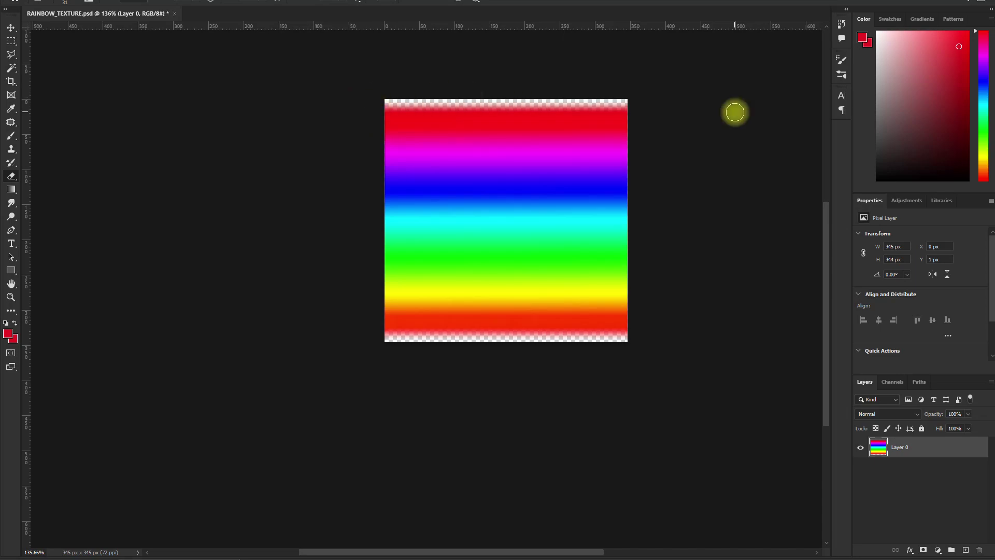
# Switch back to Unreal Engine, close the RAINBOW_TEXTURE_Mat editor, and view the rainbow in the OpenWorld level
pyautogui.hotkey('alt', 'Tab')
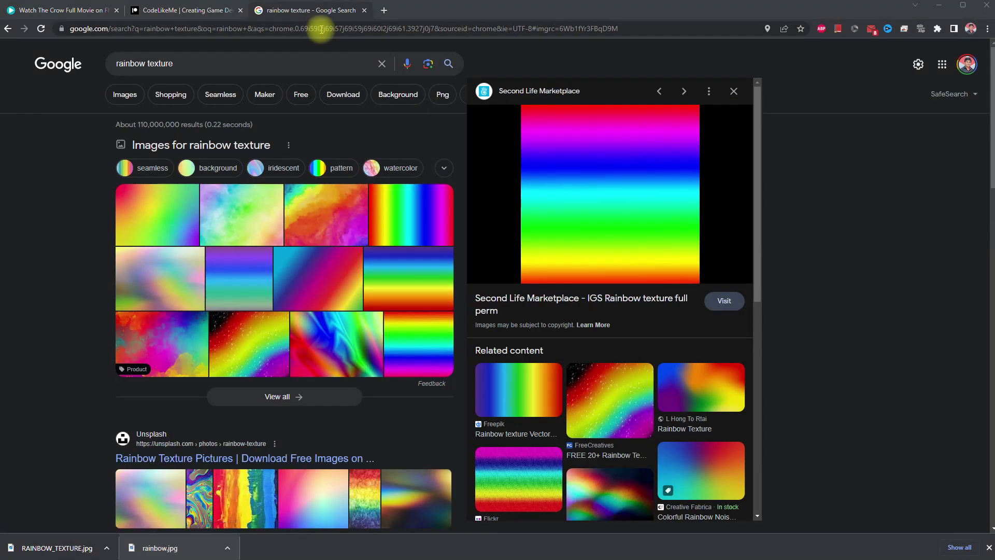
pyautogui.hotkey('alt', 'Tab')
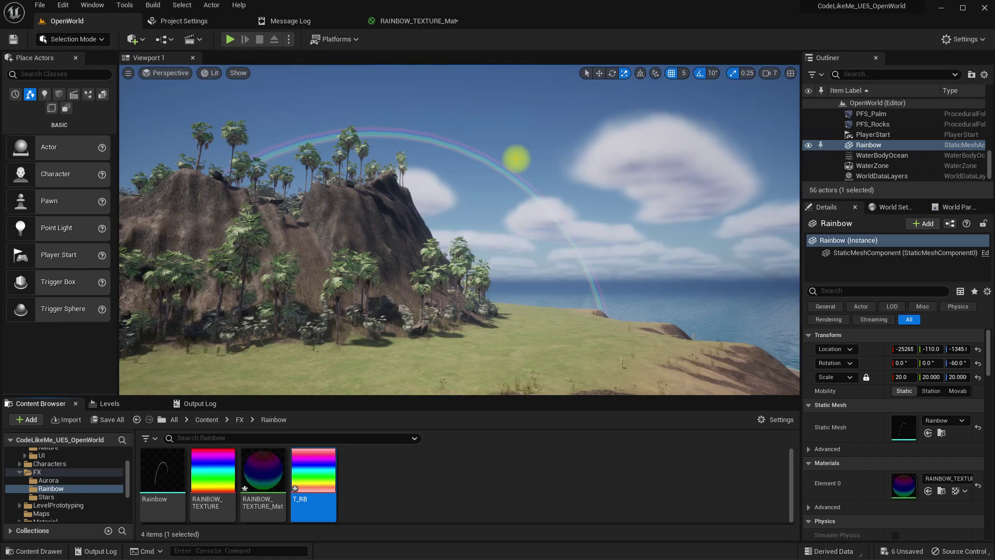
pyautogui.click(427, 21)
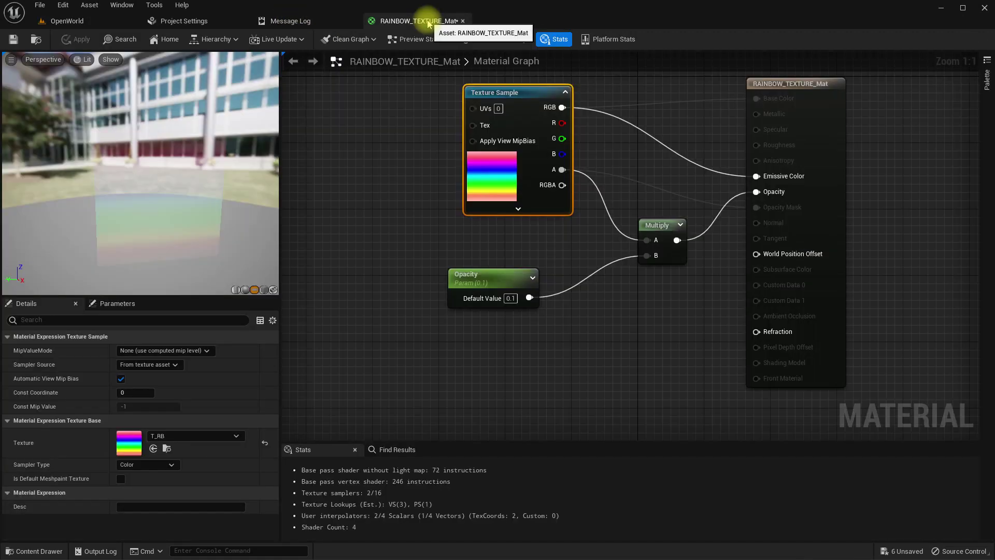
pyautogui.click(463, 20)
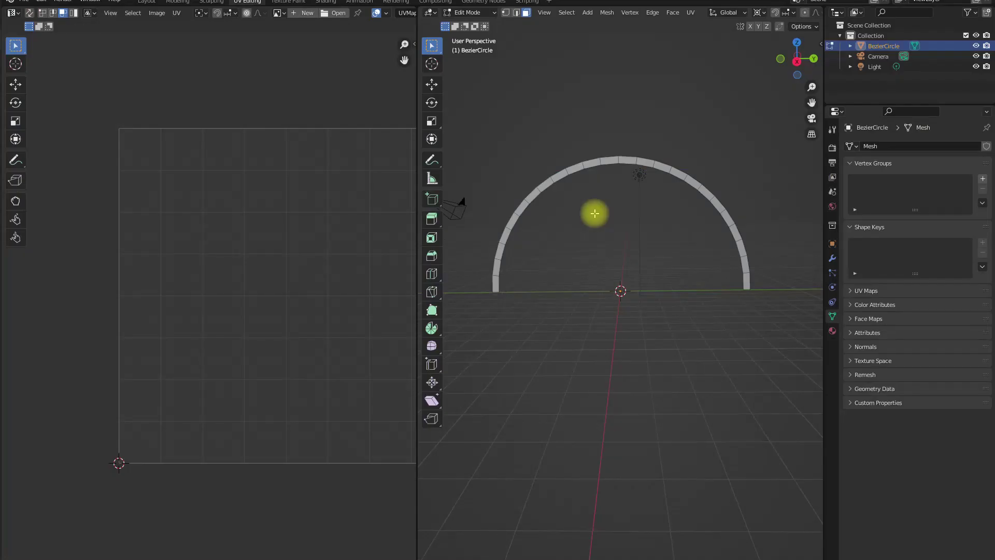
pyautogui.scroll(2, 576, 244)
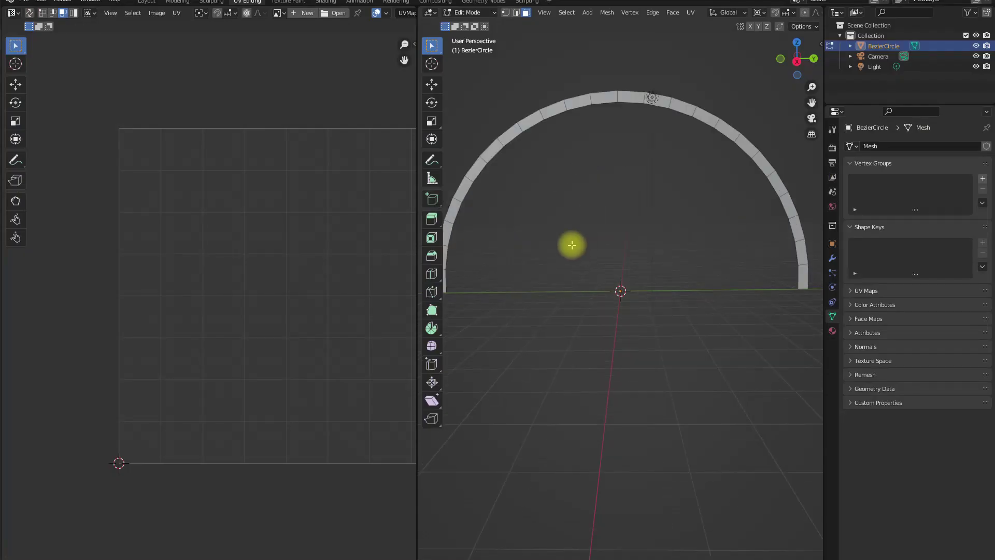
# In Blender, switch the arch to the Modeling workspace and activate the Select Box tool in vertex selection mode
pyautogui.click(176, 2)
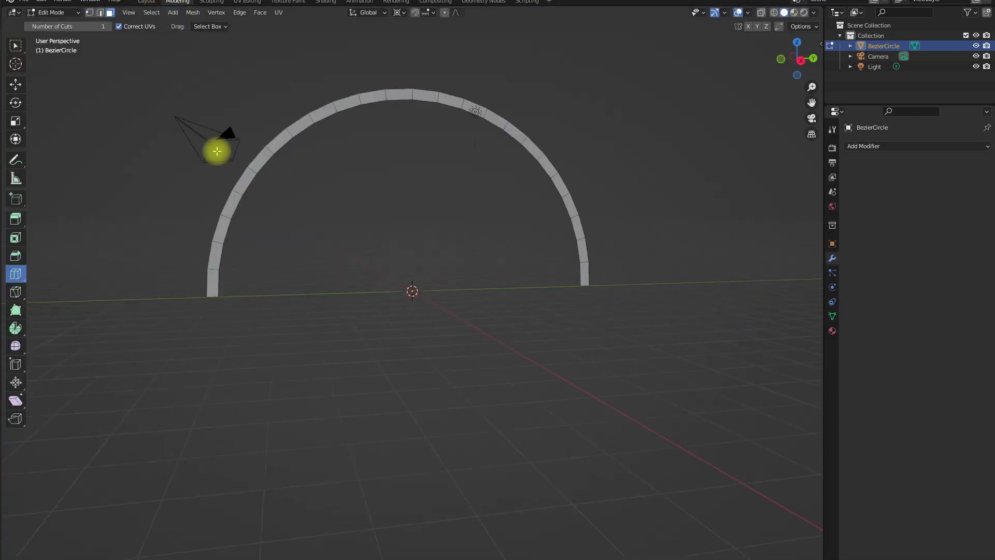
pyautogui.click(89, 13)
pyautogui.scroll(3, 207, 275)
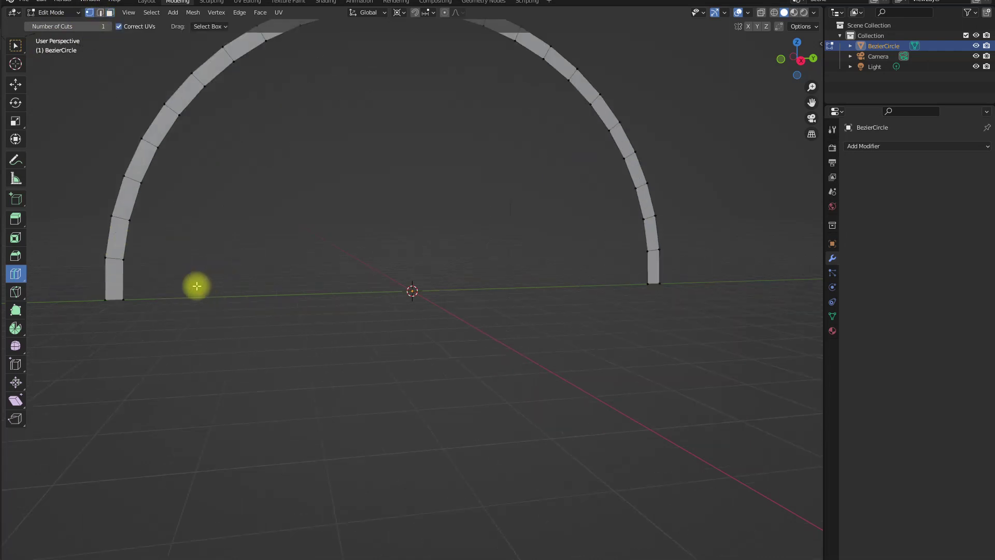
pyautogui.click(20, 47)
pyautogui.click(119, 289)
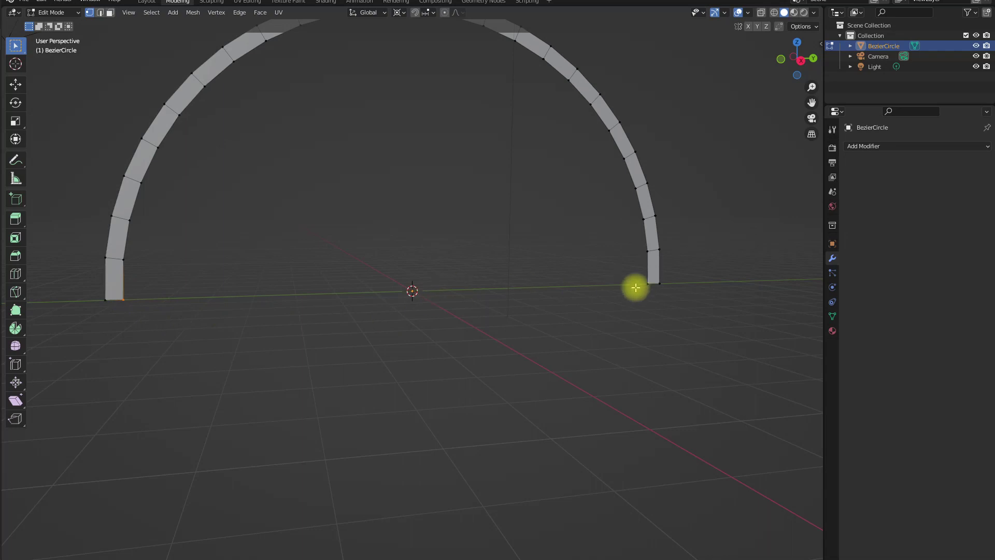
pyautogui.moveTo(636, 277); pyautogui.dragTo(652, 297)
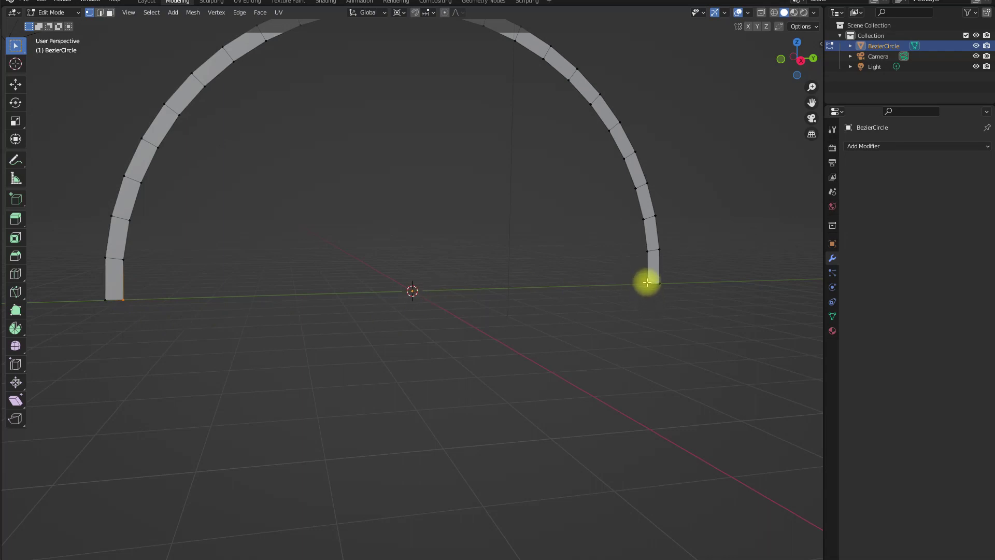
pyautogui.keyDown('shift'); pyautogui.click(123, 259); pyautogui.keyUp('shift')
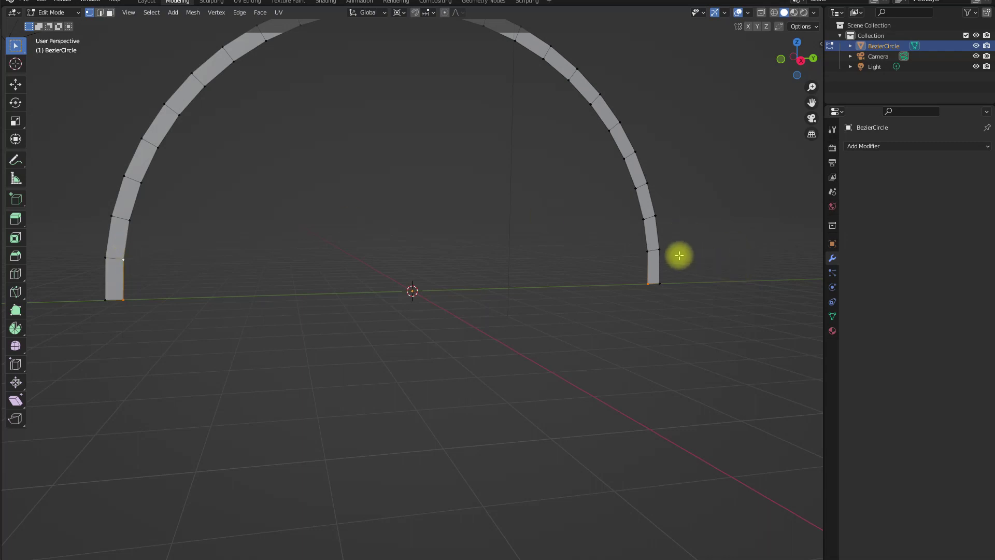
pyautogui.keyDown('shift'); pyautogui.click(647, 251); pyautogui.keyUp('shift')
pyautogui.scroll(-3, 648, 251)
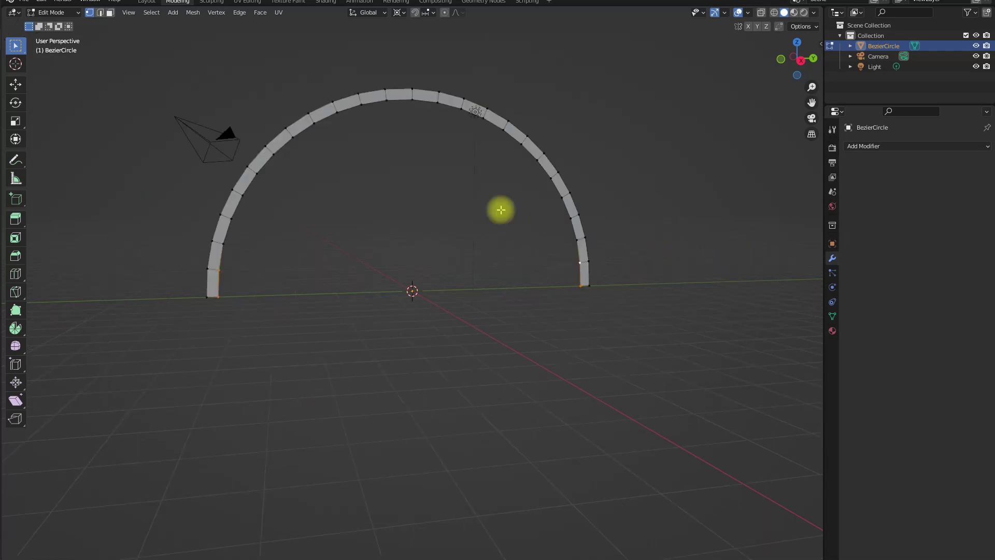
pyautogui.hotkey('alt', 'a')
# Select the arch's whole outer edge in edge selection mode and scale it by about 1.337 in the right orthographic view
pyautogui.scroll(3, 185, 287)
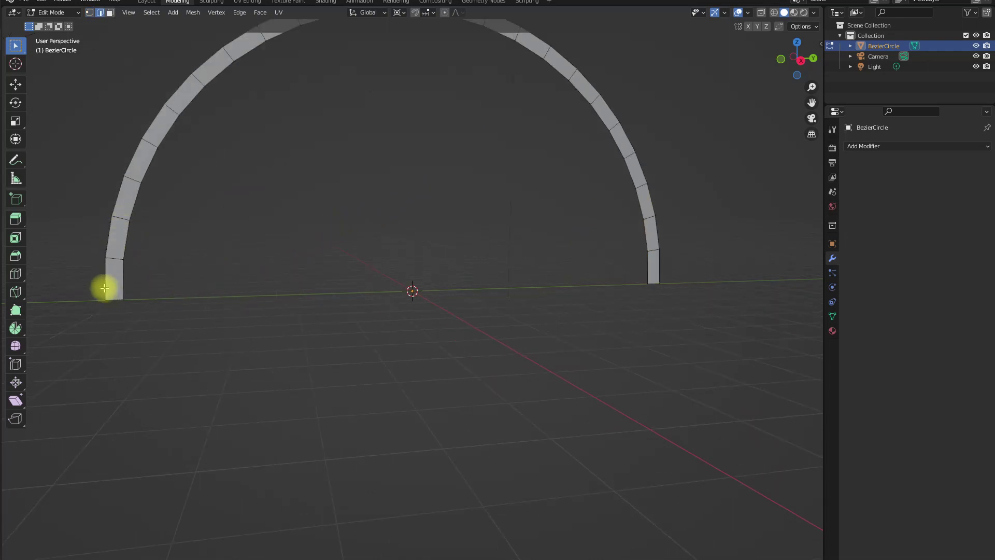
pyautogui.keyDown('ctrl'); pyautogui.click(660, 263); pyautogui.keyUp('ctrl')
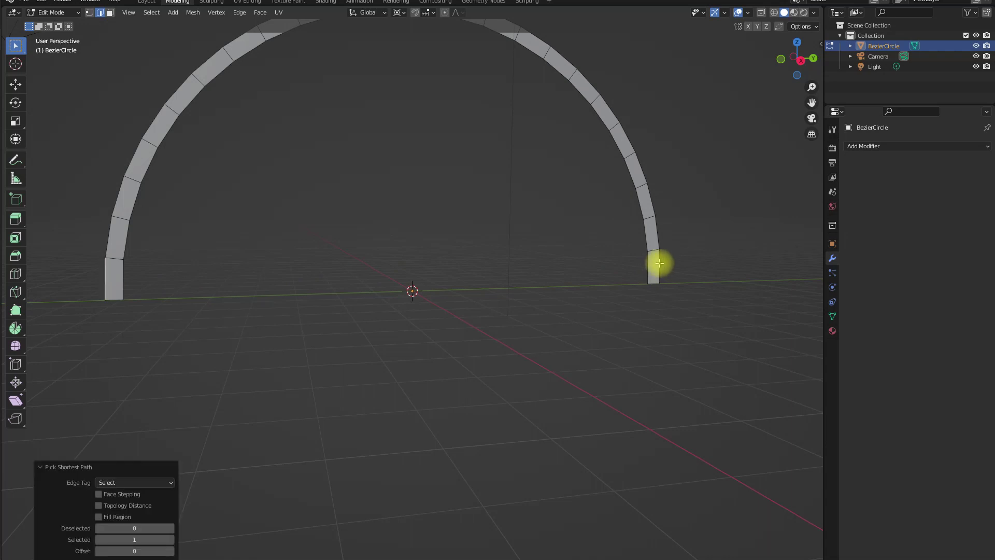
pyautogui.scroll(-3, 550, 254)
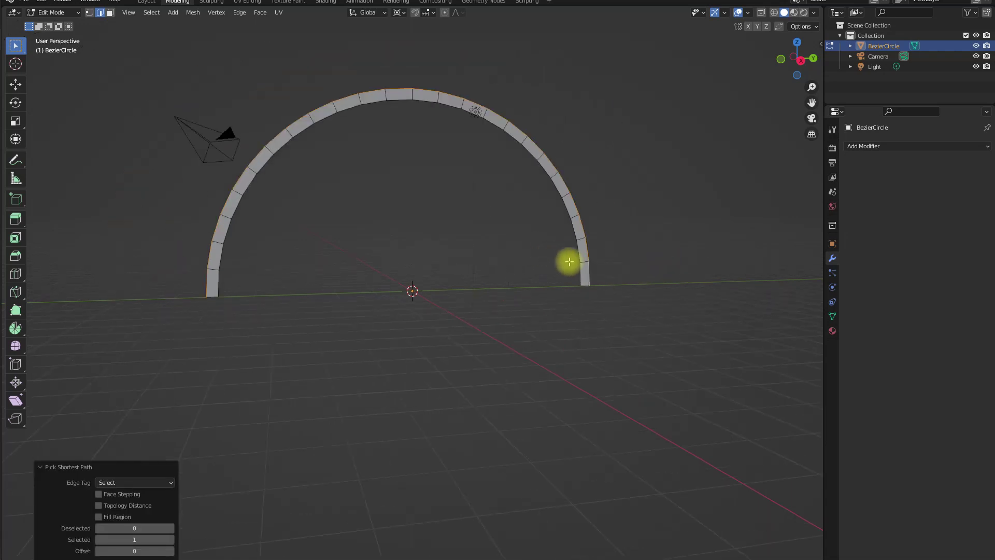
pyautogui.moveTo(569, 262); pyautogui.dragTo(549, 258, button='middle')
pyautogui.press('KP_1')
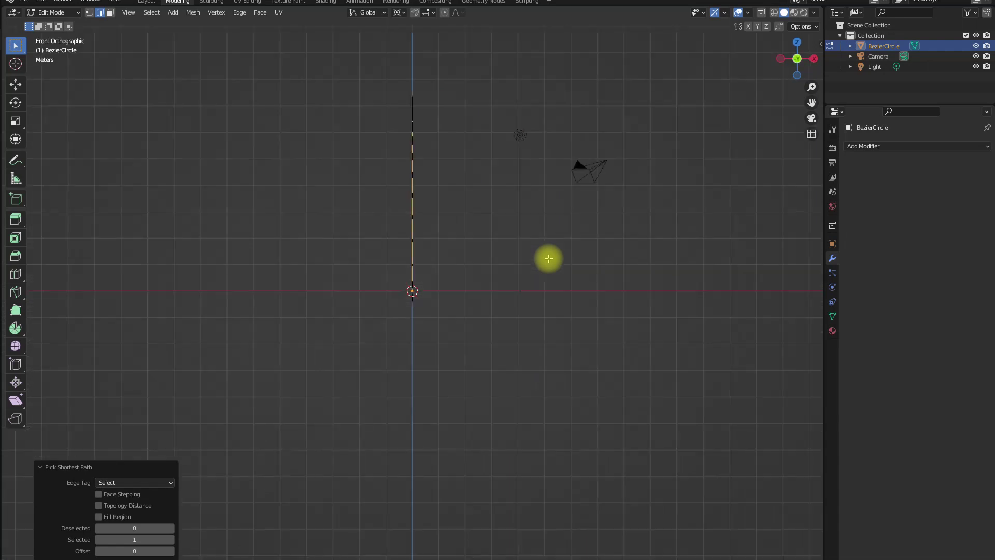
pyautogui.press('KP_3')
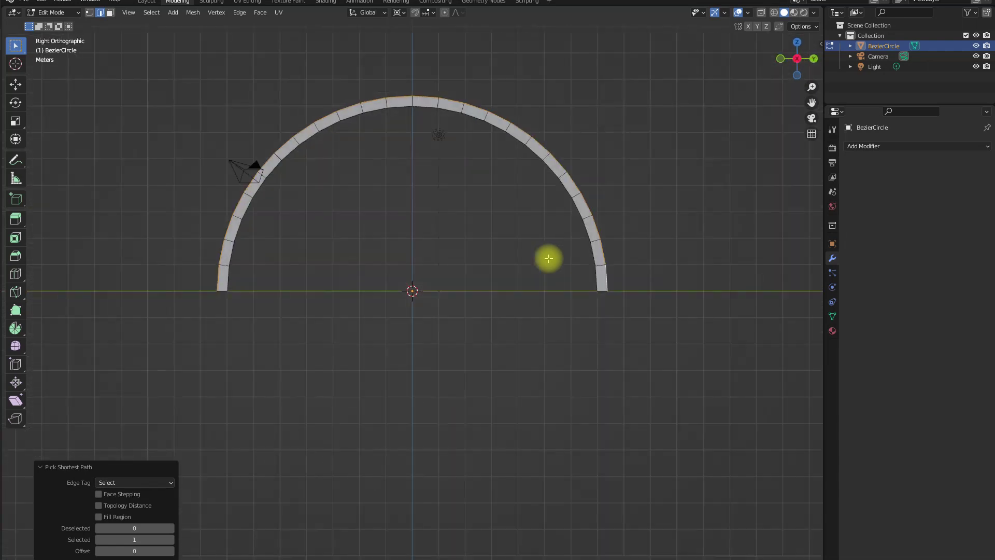
pyautogui.press('s')
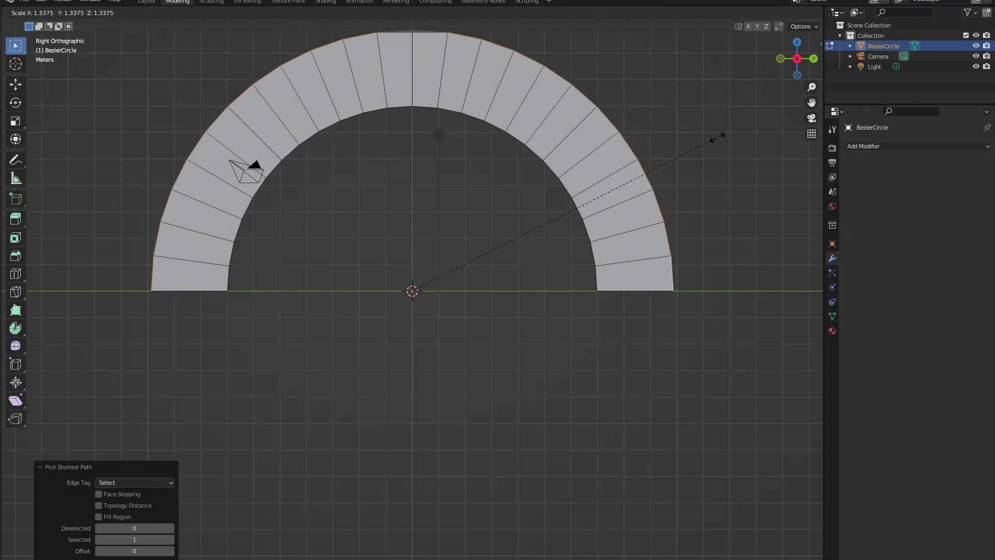
pyautogui.click(718, 137)
pyautogui.scroll(-3, 469, 247)
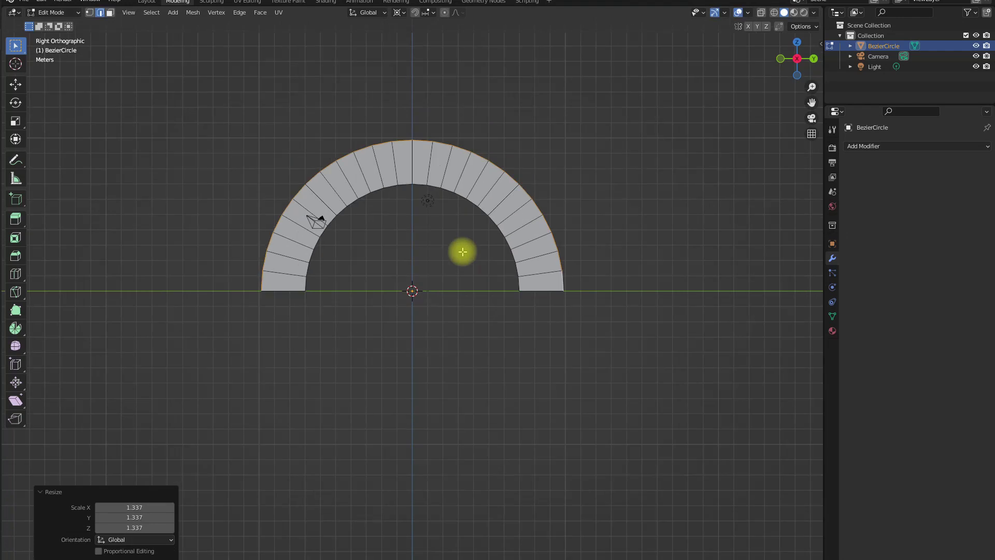
pyautogui.scroll(1, 465, 252)
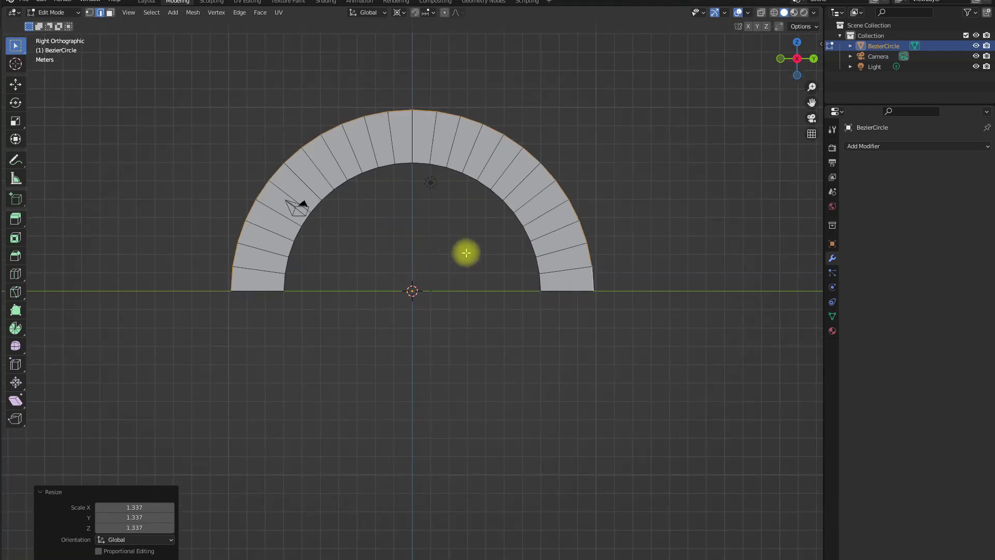
# Export the widened arch as FBX to the Downloads folder, overwriting Rainbow.fbx
pyautogui.click(24, 1)
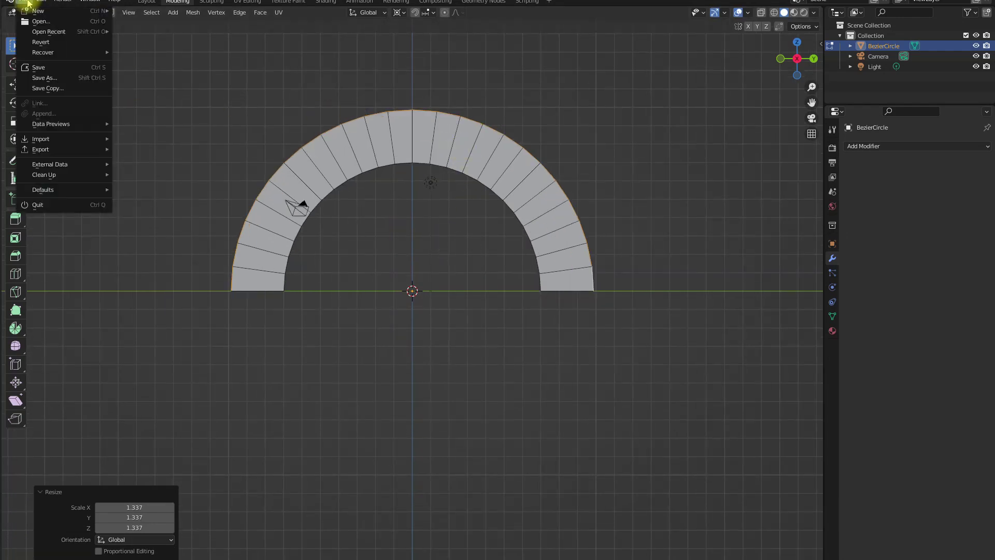
pyautogui.moveTo(73, 149)
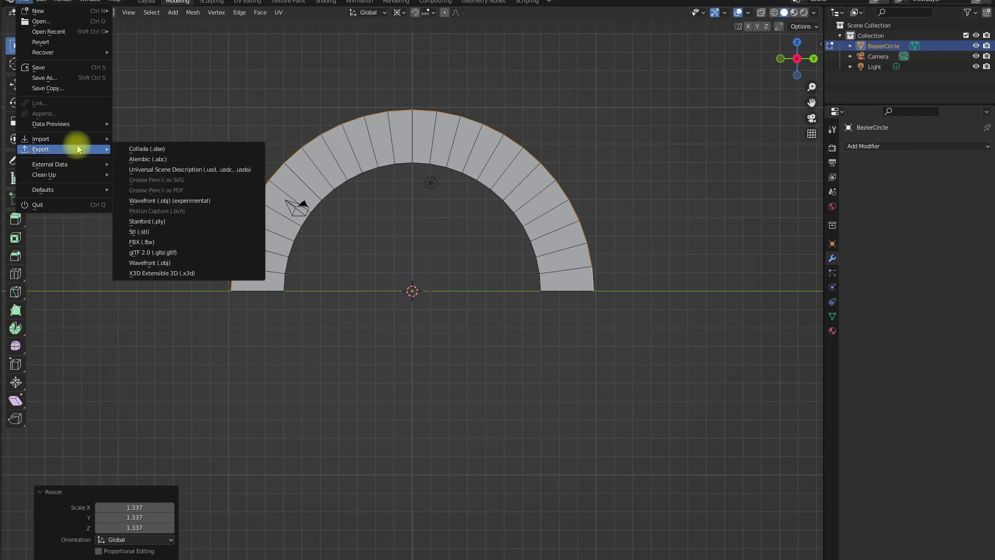
pyautogui.click(157, 242)
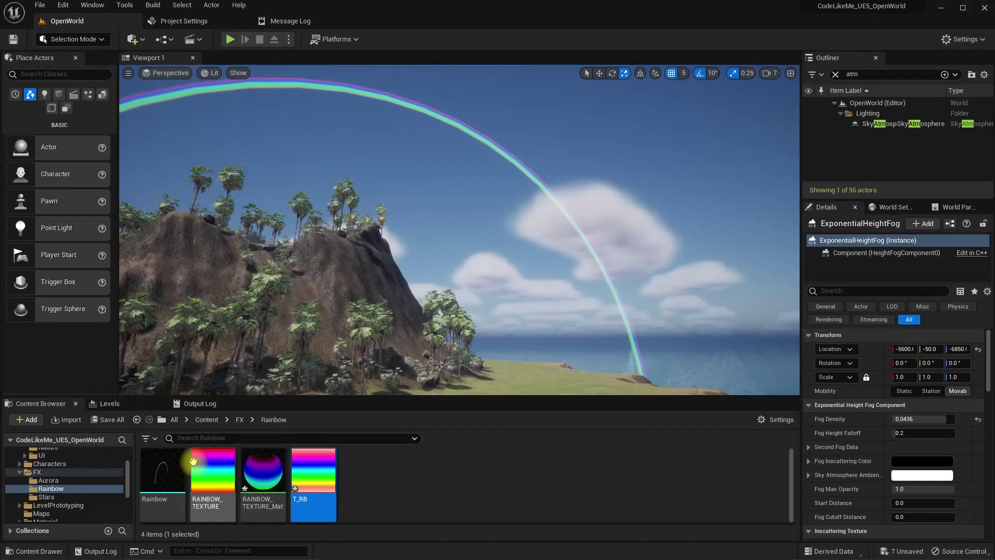
# Switch to Unreal Engine, reimport the Rainbow static mesh from its source file, and turn on game view in the level viewport
pyautogui.rightClick(151, 466)
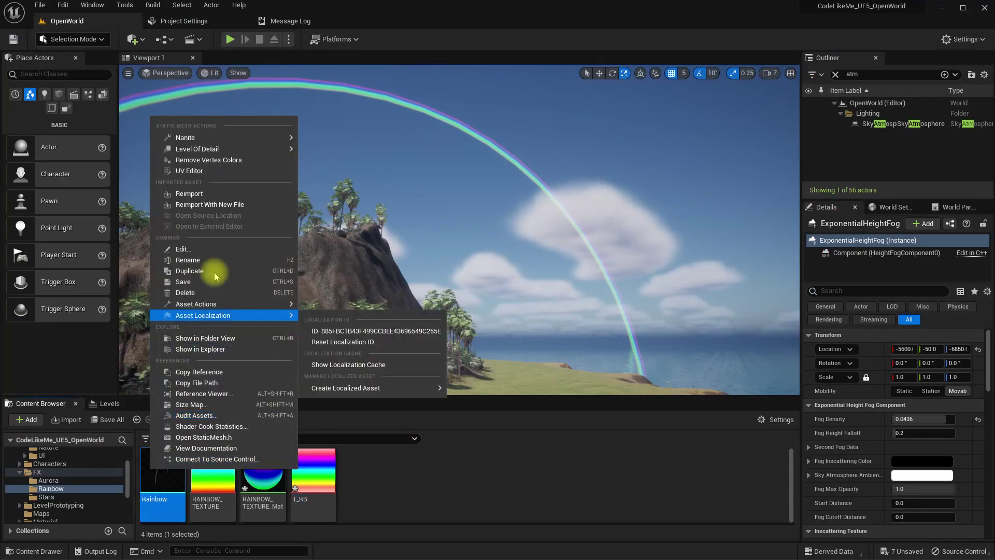
pyautogui.click(178, 193)
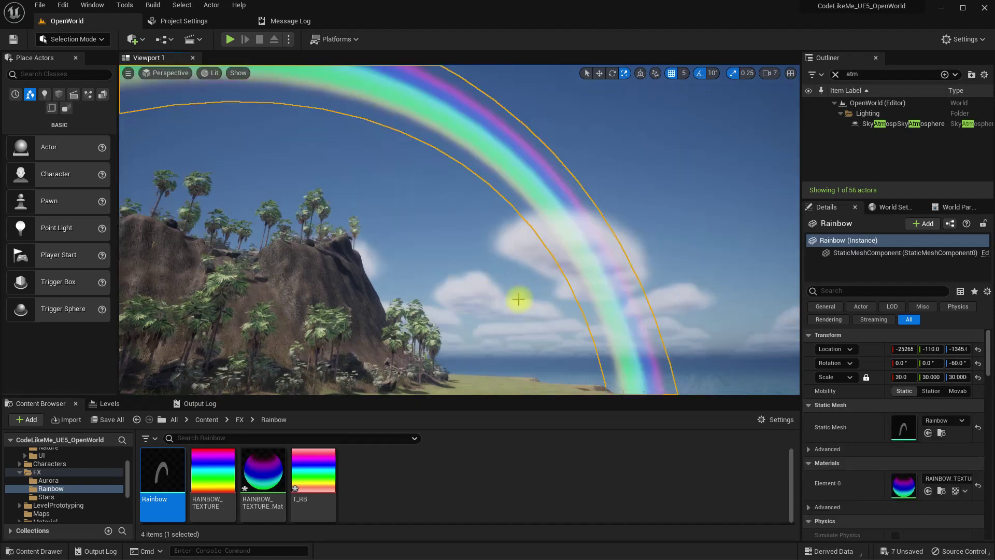
pyautogui.moveTo(519, 299); pyautogui.dragTo(541, 318, button='right')
pyautogui.press('g')
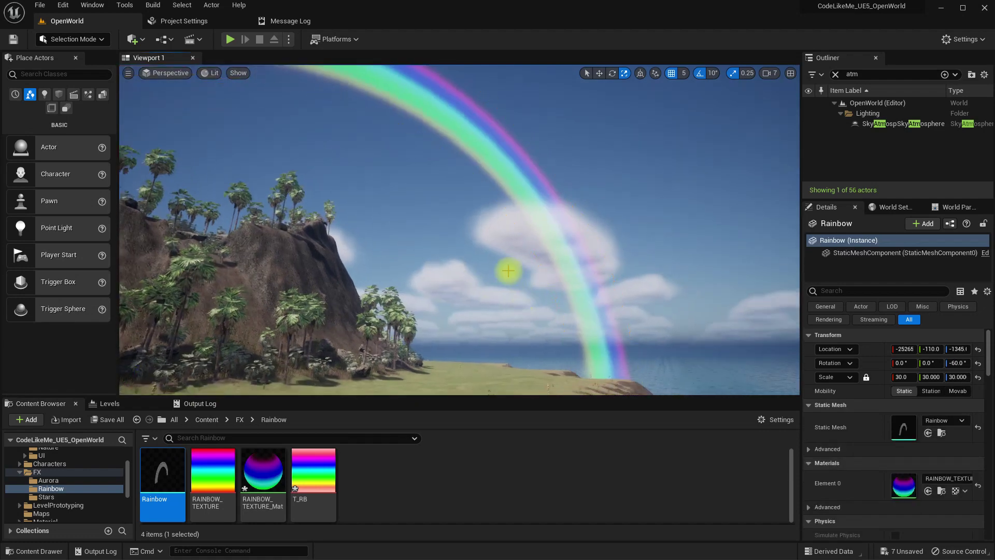
# Examine the widened rainbow over the cliff, clouds and sea from several angles, using the fullscreen viewport
pyautogui.moveTo(509, 271)
pyautogui.mouseDown(button='right')
pyautogui.moveTo(490, 228)
pyautogui.moveTo(503, 263)
pyautogui.mouseUp(button='right')
pyautogui.press('F11')
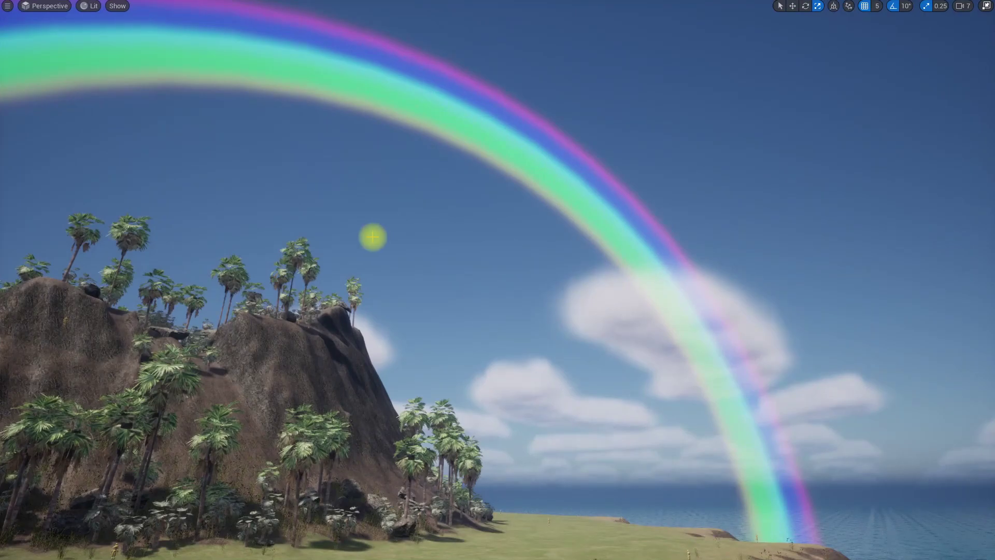
pyautogui.moveTo(374, 238); pyautogui.dragTo(323, 243, button='right')
pyautogui.moveTo(497, 280); pyautogui.dragTo(525, 281, button='right')
pyautogui.press('s')
pyautogui.moveTo(404, 267); pyautogui.dragTo(407, 271, button='right')
pyautogui.moveTo(506, 222); pyautogui.dragTo(504, 185, button='right')
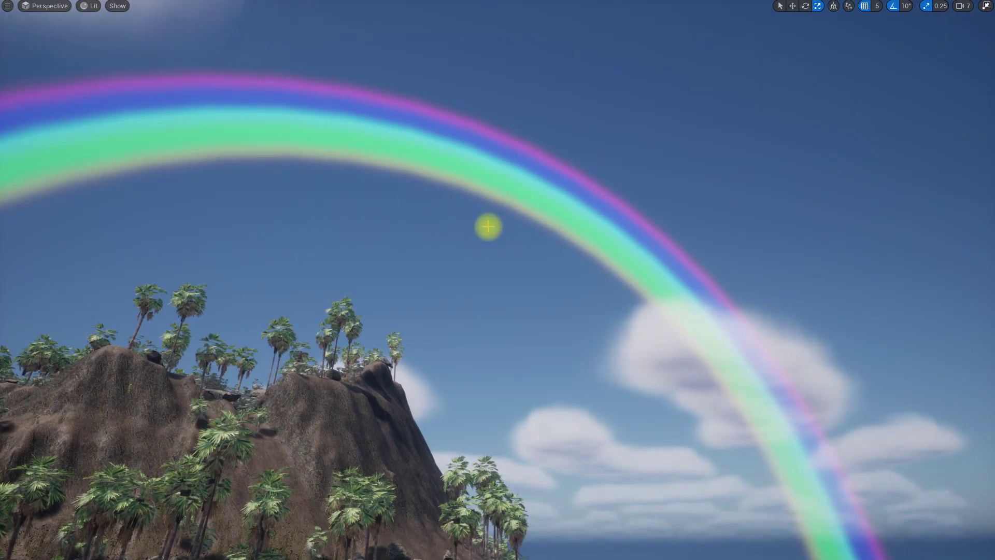
pyautogui.moveTo(513, 229); pyautogui.dragTo(513, 229, button='right')
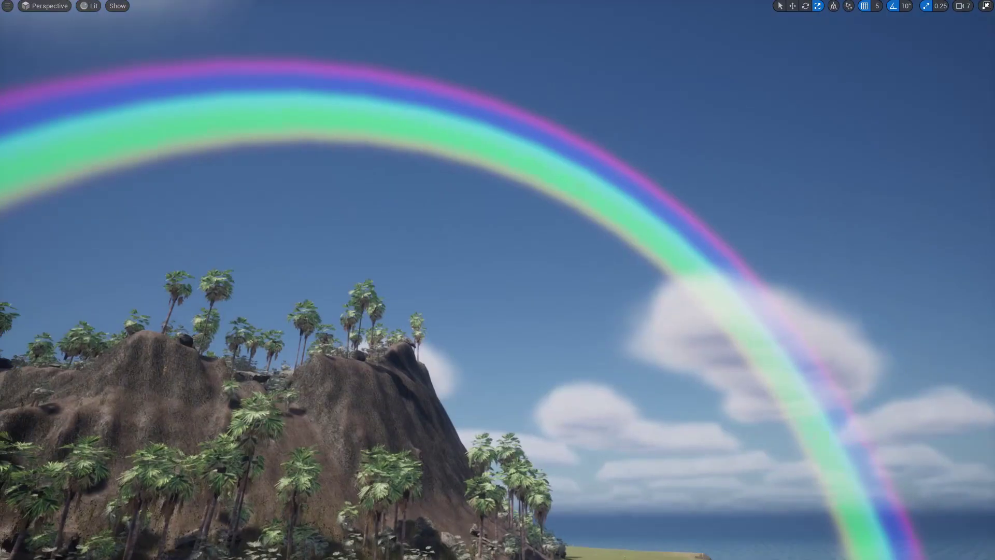
pyautogui.moveTo(624, 246); pyautogui.dragTo(623, 245, button='right')
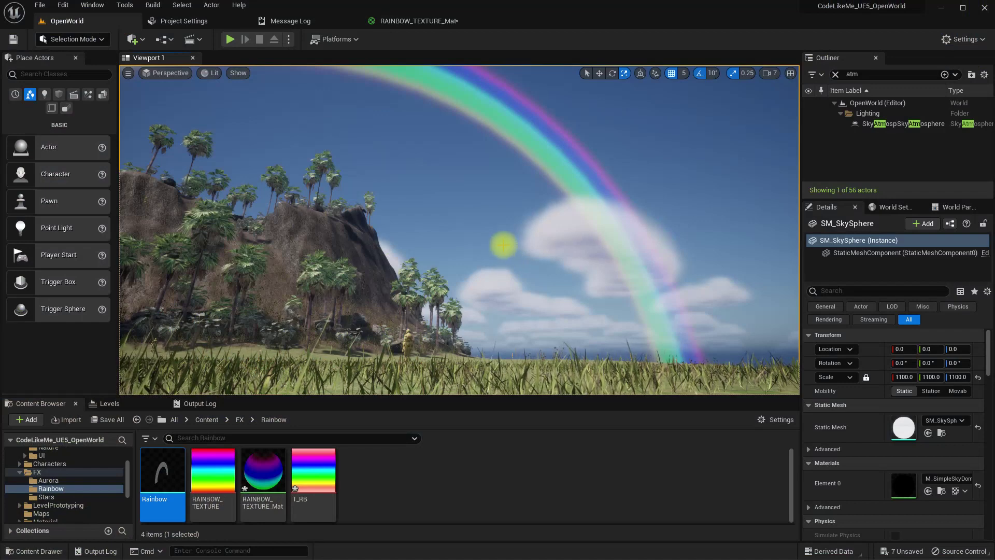
pyautogui.moveTo(513, 233); pyautogui.dragTo(512, 228, button='right')
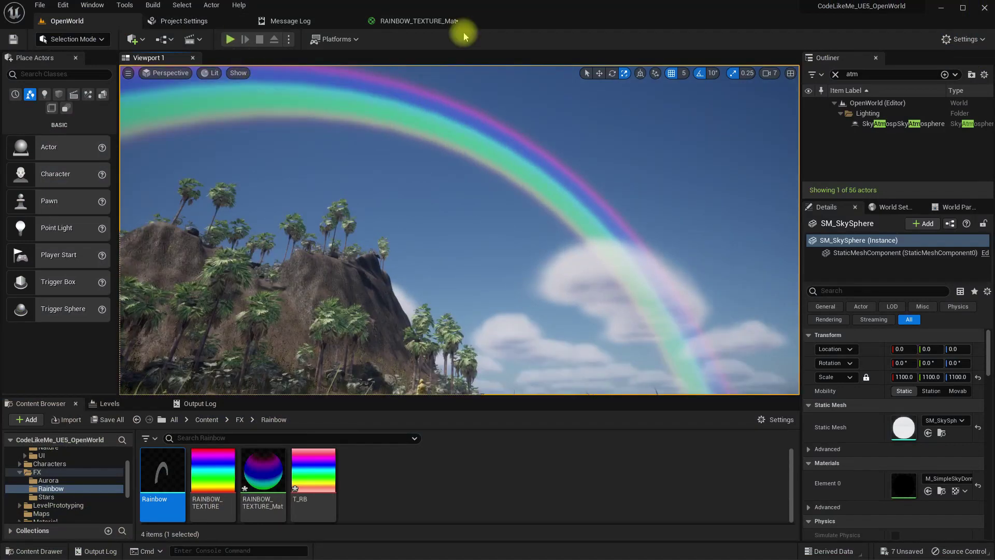
# In the RAINBOW_TEXTURE_Mat graph, move the Multiply(,3) node closer to the Power(X, 5) node and inspect the material preview
pyautogui.click(417, 21)
pyautogui.scroll(2, 550, 237)
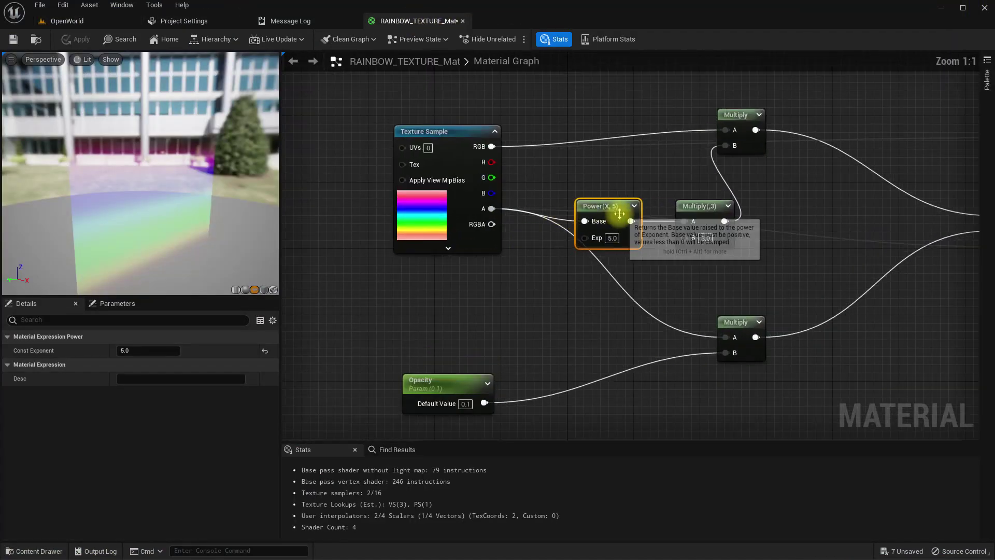
pyautogui.click(675, 211)
pyautogui.keyDown('ctrl'); pyautogui.click(596, 205); pyautogui.keyUp('ctrl')
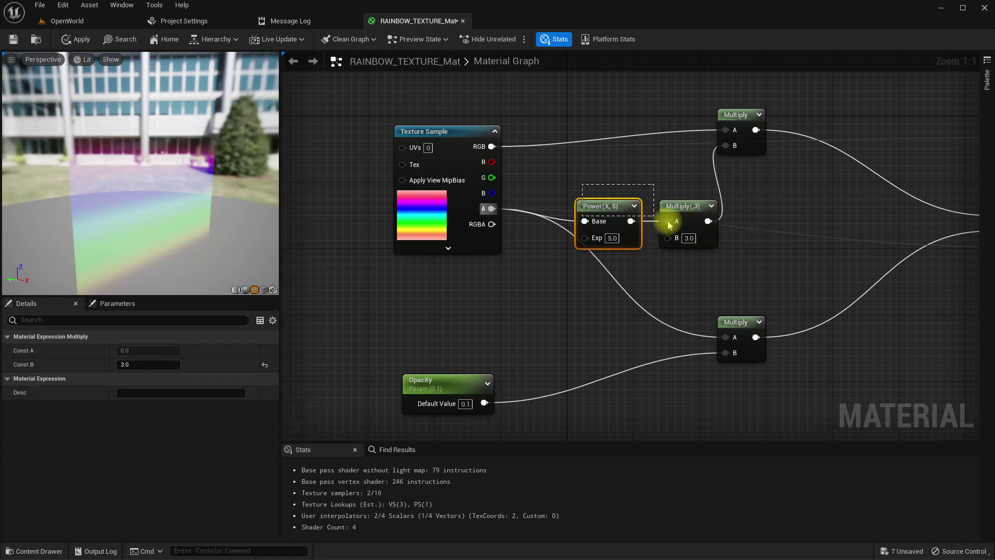
pyautogui.moveTo(787, 263); pyautogui.dragTo(679, 251, button='right')
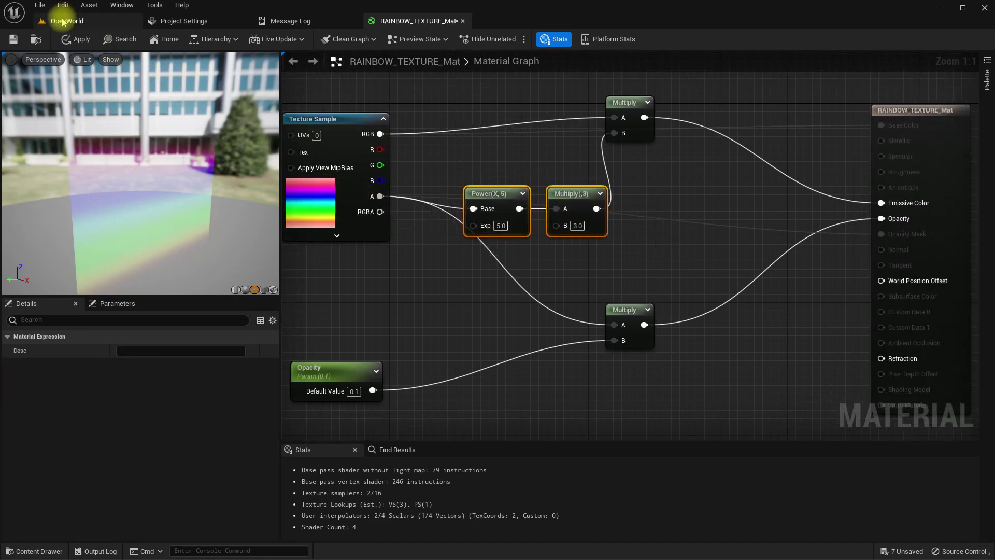
pyautogui.moveTo(91, 151); pyautogui.dragTo(77, 179)
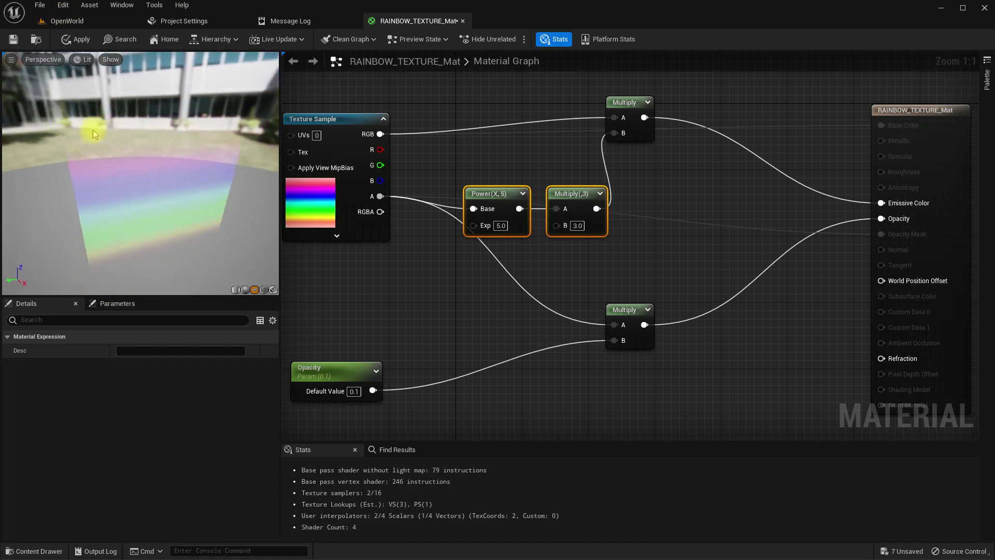
pyautogui.moveTo(262, 129); pyautogui.dragTo(260, 104)
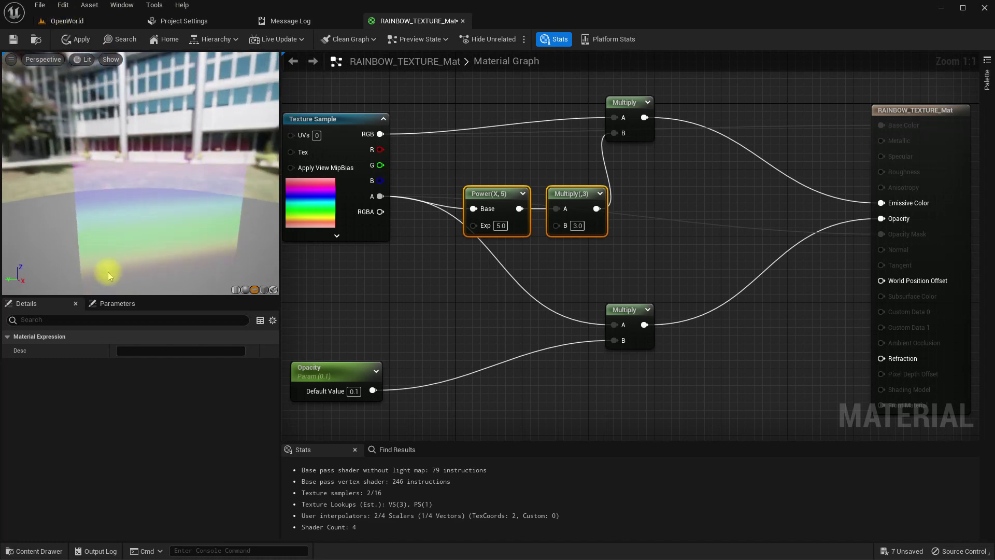
pyautogui.moveTo(108, 272); pyautogui.dragTo(129, 267)
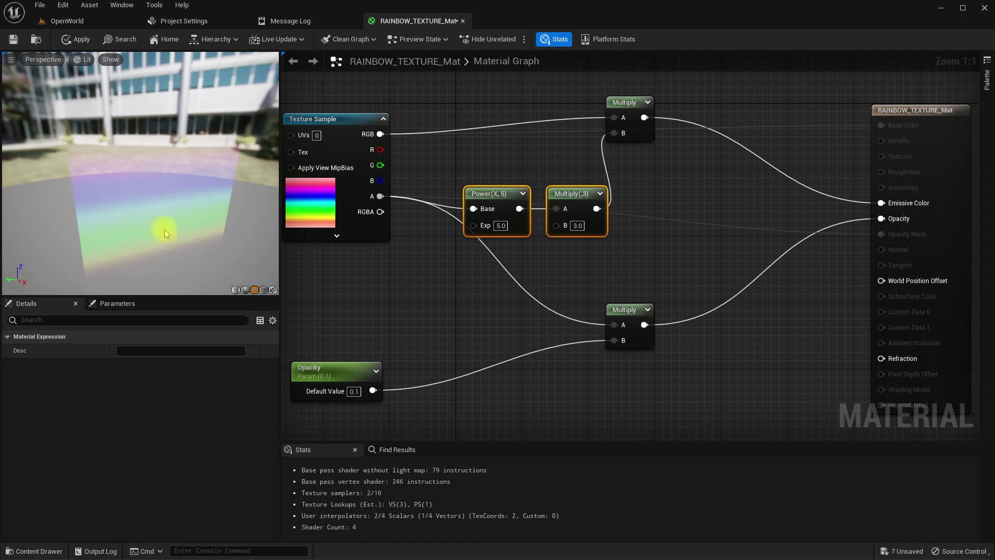
# Return to the OpenWorld level and view the rainbow against the landscape in the fullscreen viewport
pyautogui.click(67, 21)
pyautogui.moveTo(456, 234); pyautogui.dragTo(456, 207)
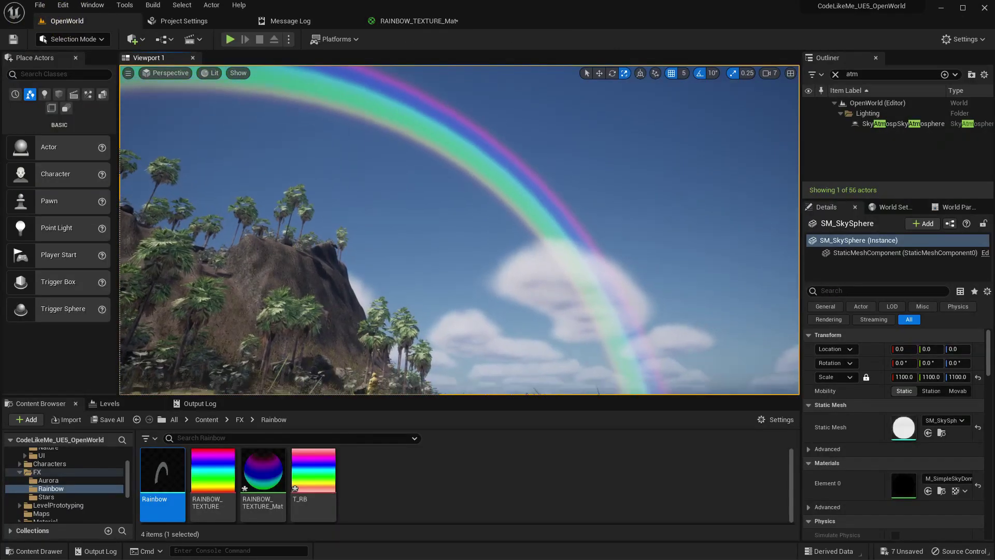
pyautogui.moveTo(383, 205)
pyautogui.mouseDown(button='right')
pyautogui.moveTo(383, 228)
pyautogui.moveTo(383, 205)
pyautogui.moveTo(323, 182)
pyautogui.moveTo(432, 229)
pyautogui.moveTo(379, 203)
pyautogui.mouseUp(button='right')
pyautogui.press('F11')
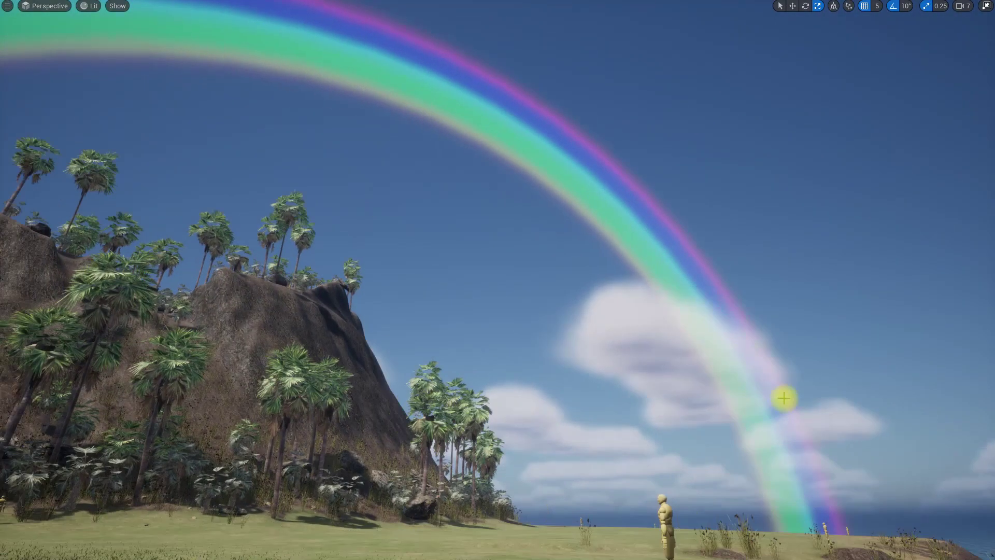
pyautogui.moveTo(784, 398); pyautogui.dragTo(778, 380)
pyautogui.press('F11')
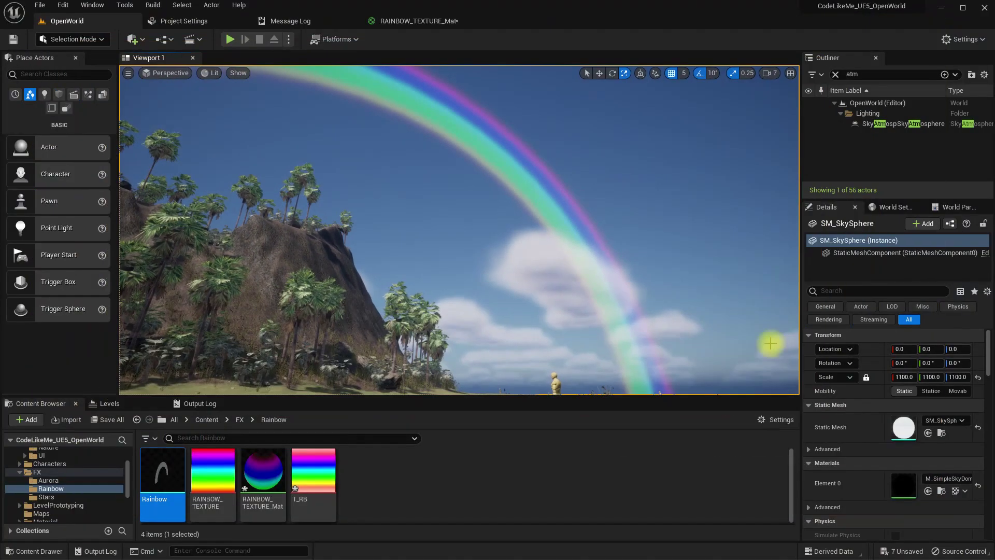
# Clear the Outliner search, then trigger the Dark event on the BP_Weather actor and view the rainbow against the dark sky
pyautogui.click(835, 77)
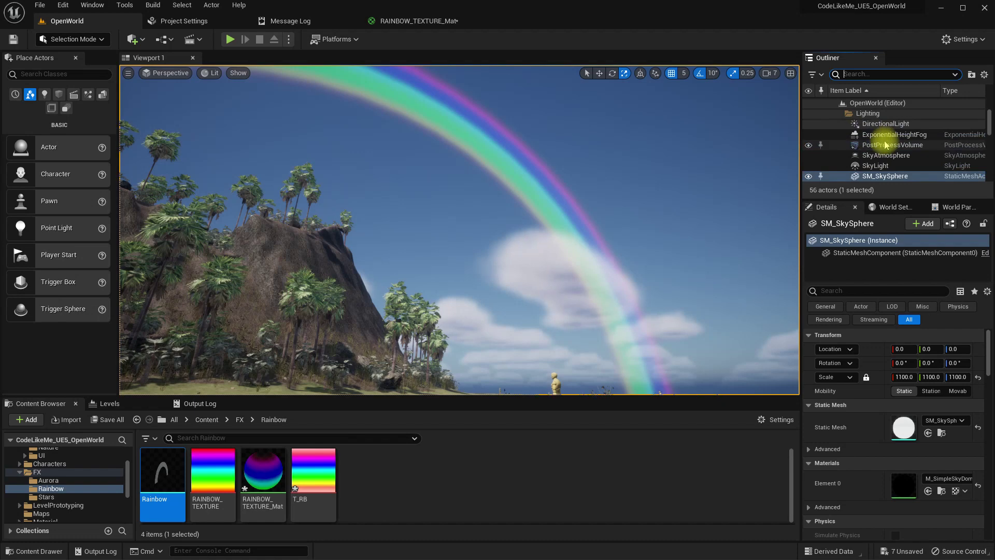
pyautogui.scroll(3, 887, 144)
pyautogui.click(888, 134)
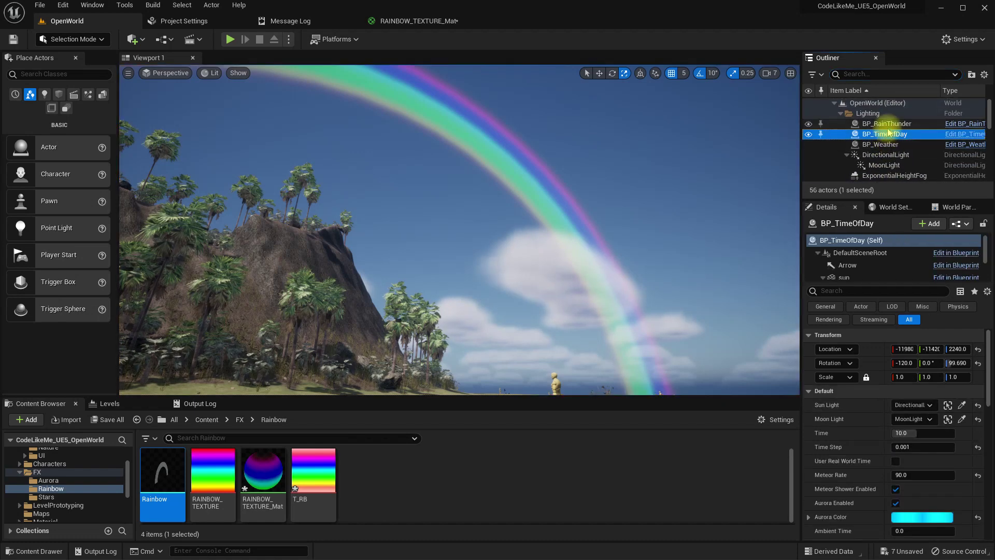
pyautogui.click(887, 123)
pyautogui.scroll(-5, 931, 407)
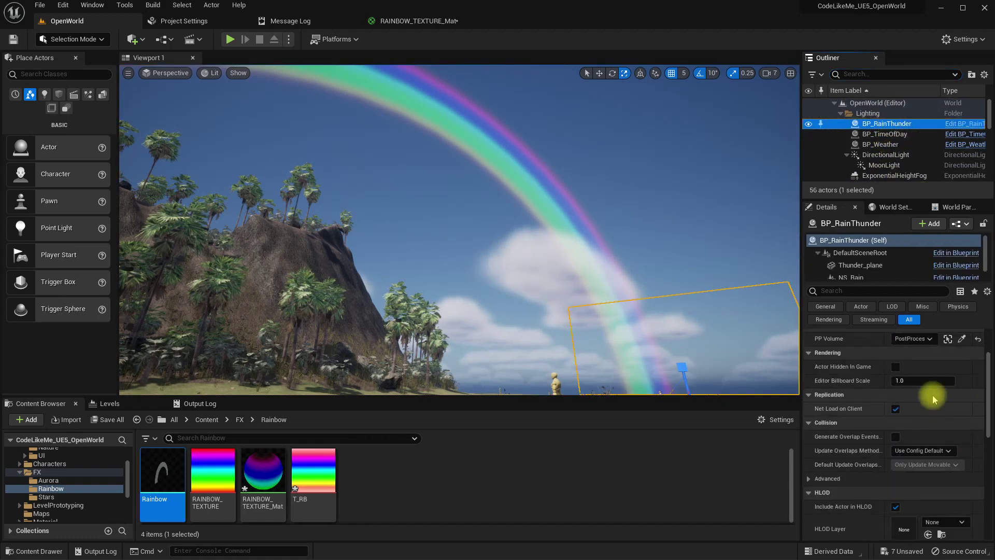
pyautogui.click(882, 145)
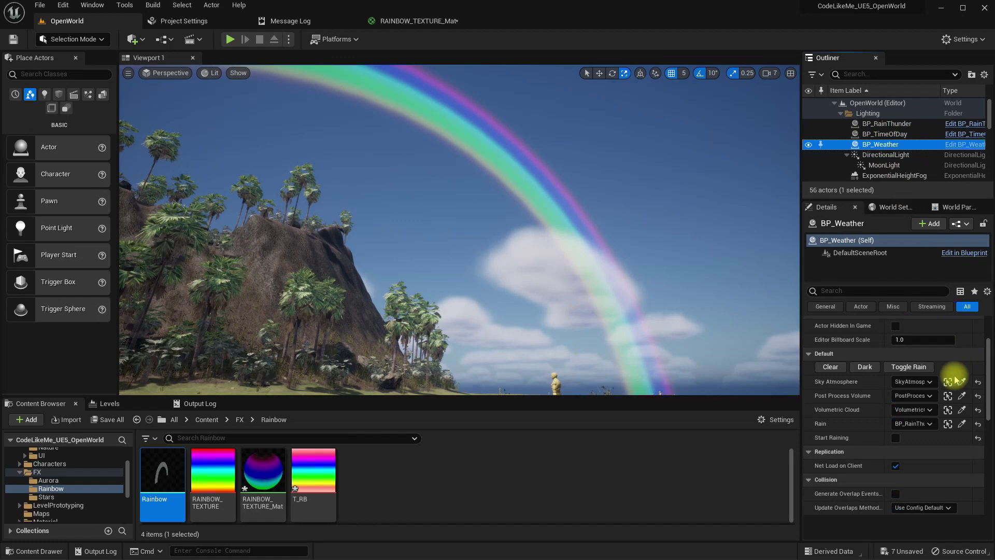
pyautogui.click(873, 369)
pyautogui.moveTo(539, 201)
pyautogui.mouseDown(button='right')
pyautogui.moveTo(420, 205)
pyautogui.moveTo(542, 218)
pyautogui.moveTo(555, 199)
pyautogui.moveTo(554, 171)
pyautogui.moveTo(553, 193)
pyautogui.mouseUp(button='right')
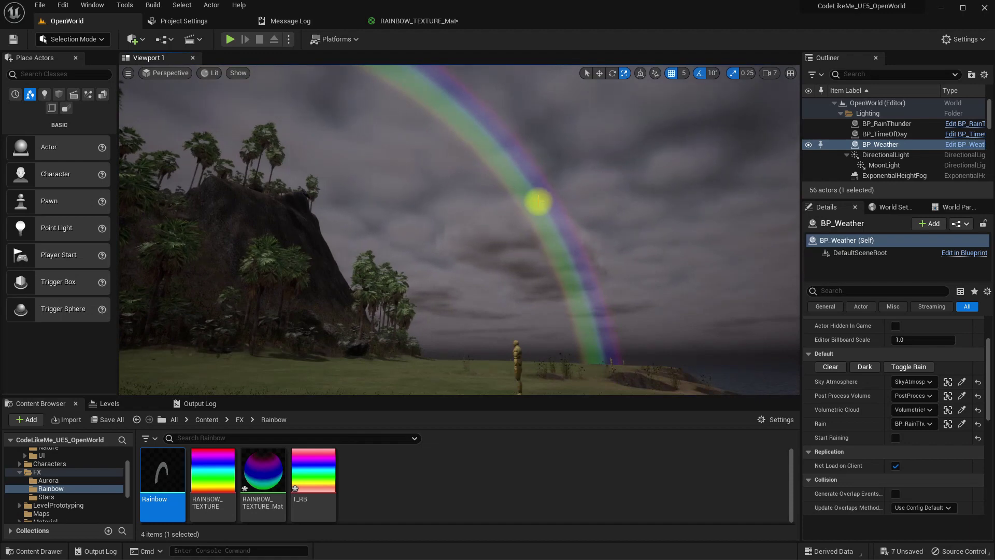
pyautogui.moveTo(539, 201); pyautogui.dragTo(540, 202, button='right')
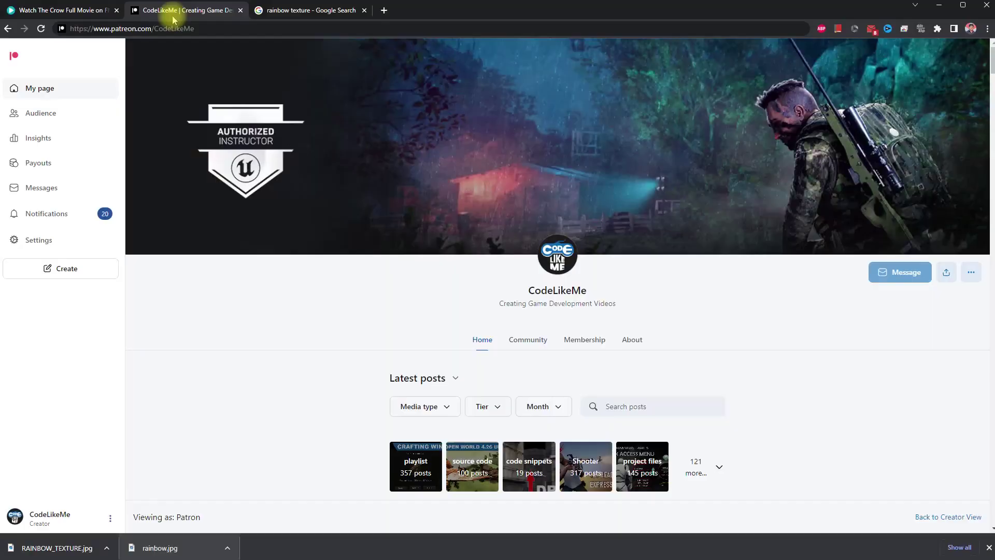
# Switch to the browser, dismiss the downloads bar, and look through the latest posts on the CodeLikeMe Patreon page
pyautogui.scroll(-8, 473, 259)
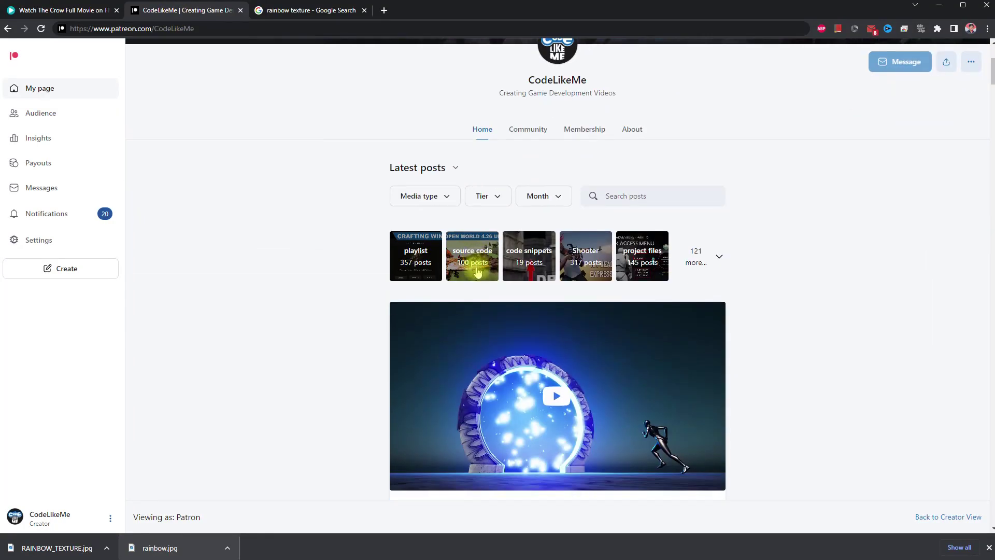
pyautogui.scroll(-5, 478, 275)
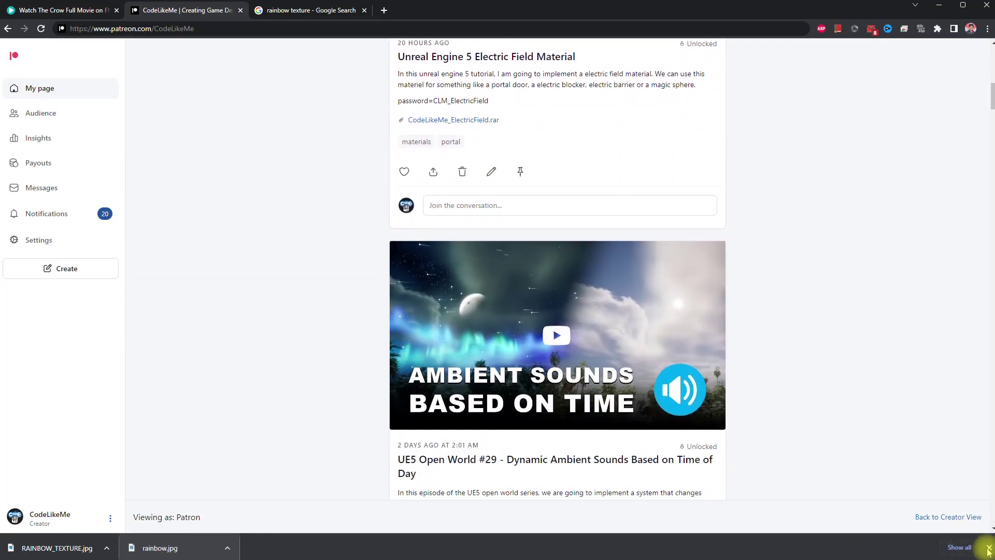
pyautogui.click(989, 547)
pyautogui.scroll(-9, 746, 376)
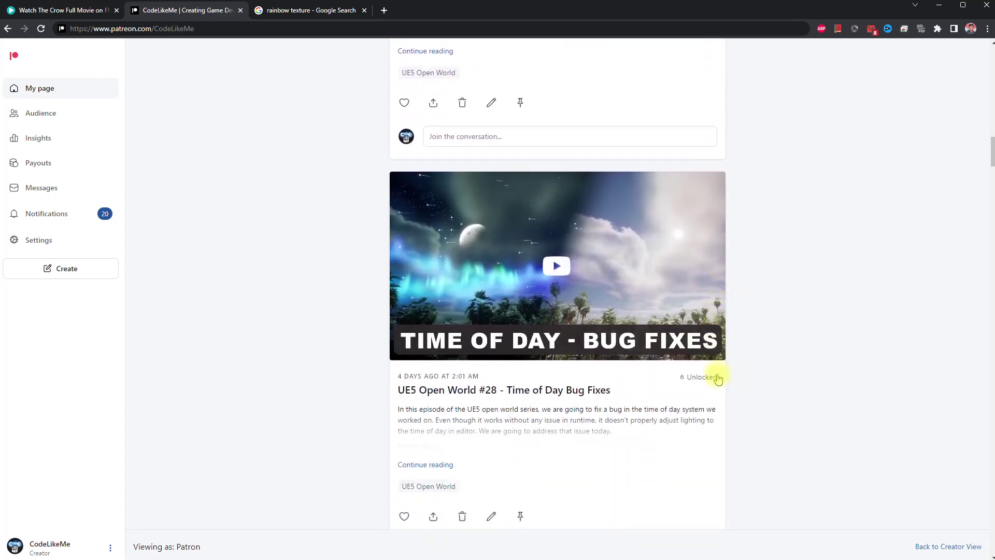
pyautogui.scroll(-10, 718, 378)
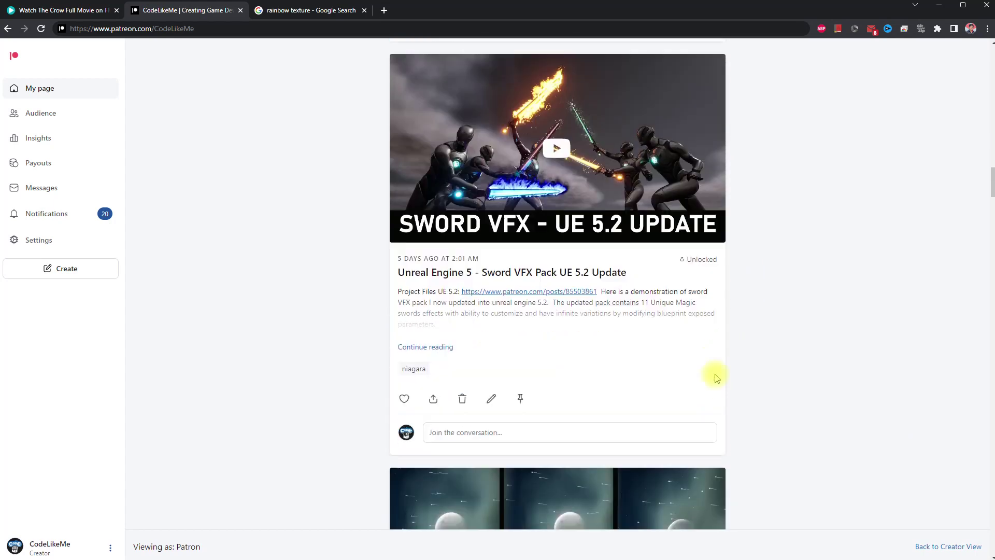
pyautogui.scroll(-5, 715, 374)
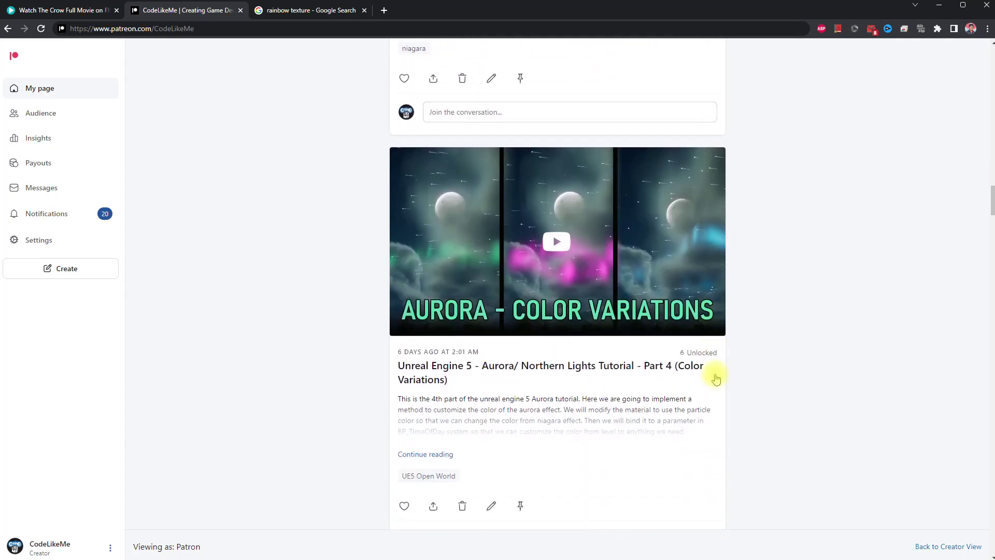
pyautogui.scroll(-15, 716, 379)
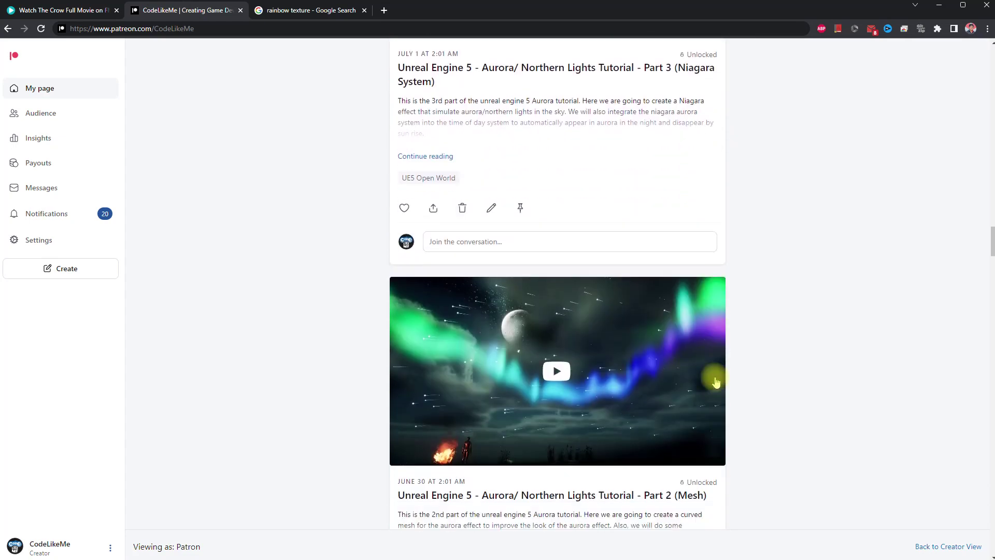
pyautogui.scroll(-14, 716, 382)
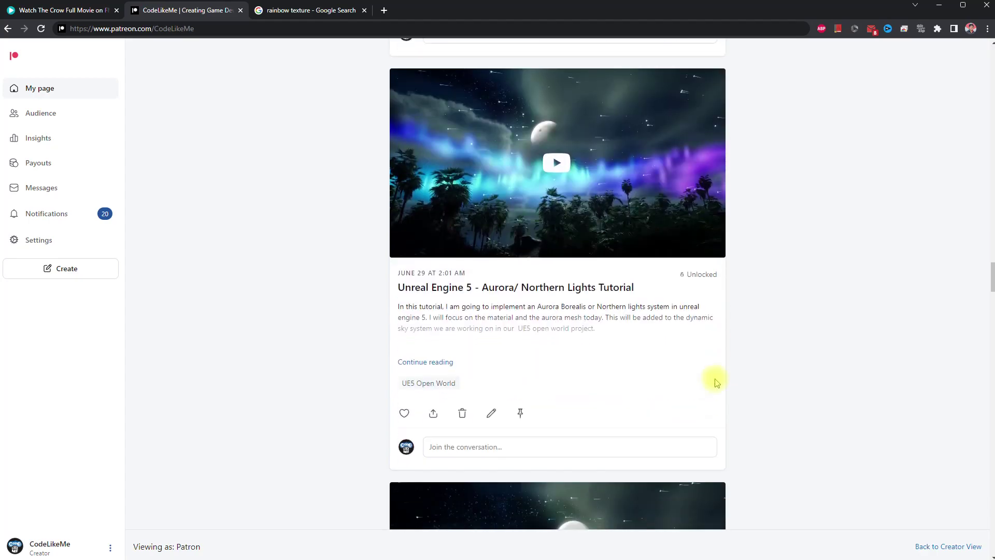